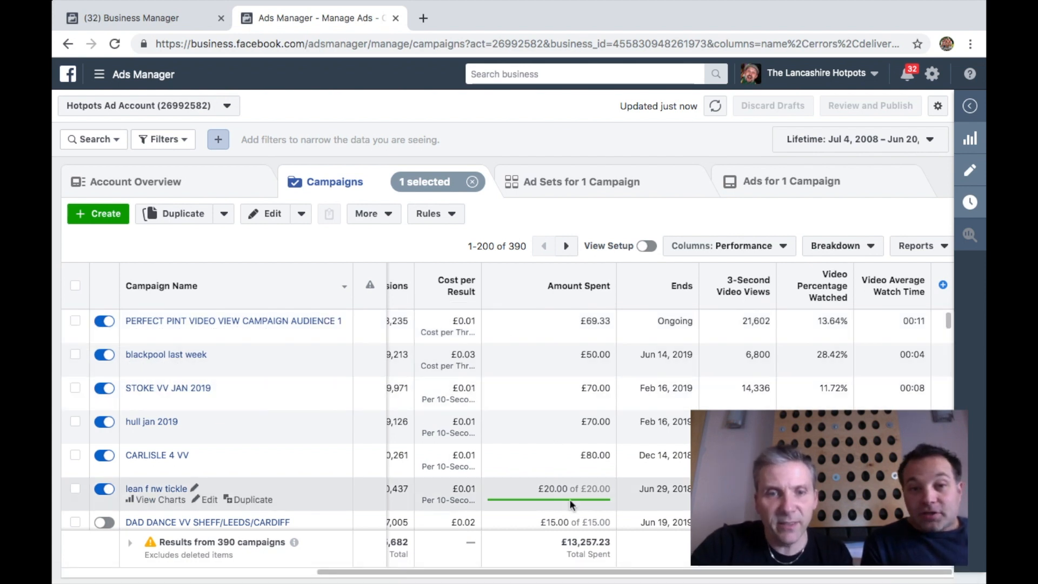
# Scroll across the campaigns table to review the delivery, results and amount spent columns
pyautogui.moveTo(545, 573); pyautogui.dragTo(280, 558)
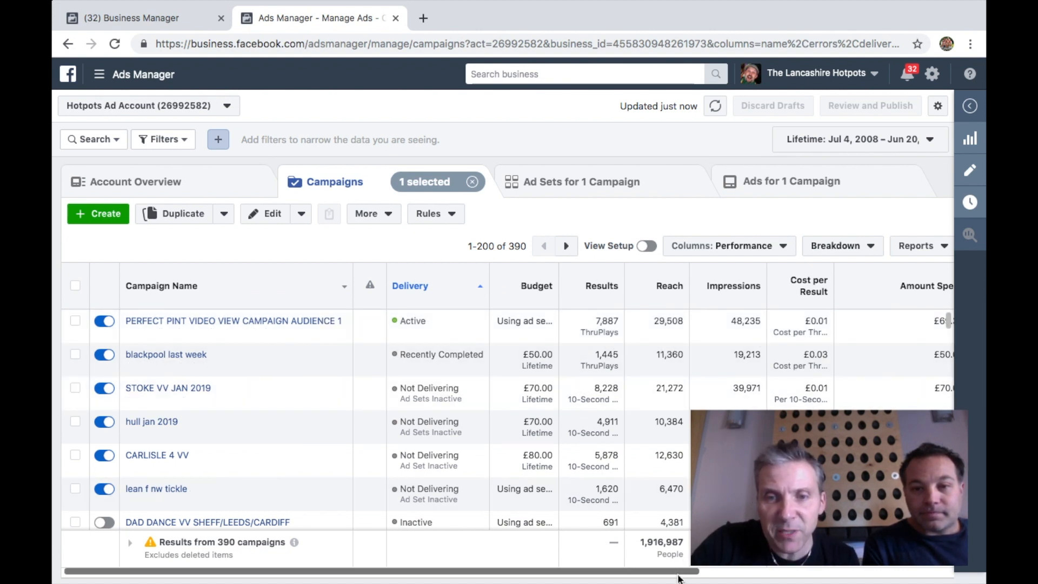
pyautogui.moveTo(691, 576); pyautogui.dragTo(679, 576)
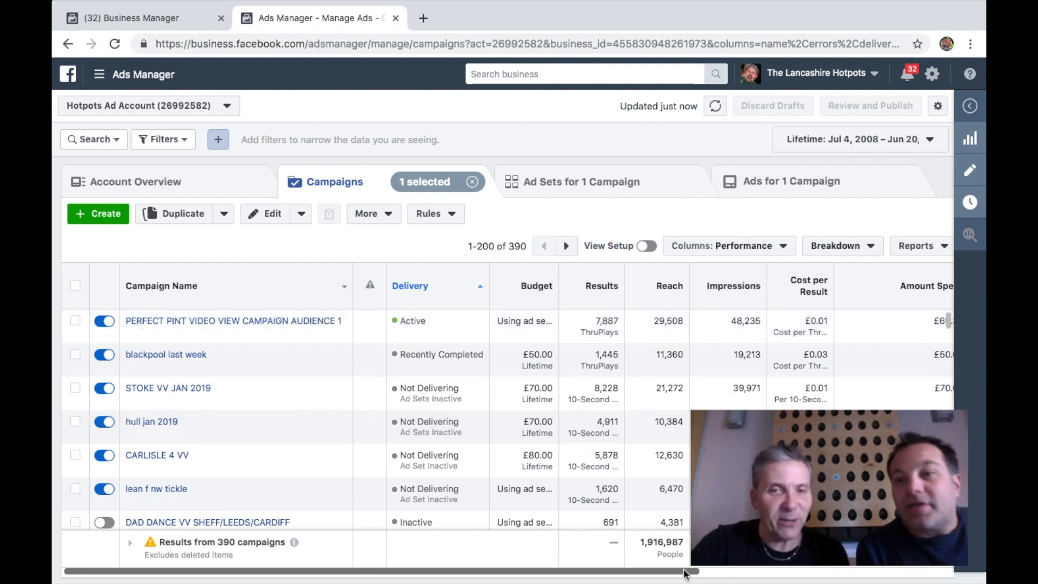
pyautogui.moveTo(685, 573); pyautogui.dragTo(703, 572)
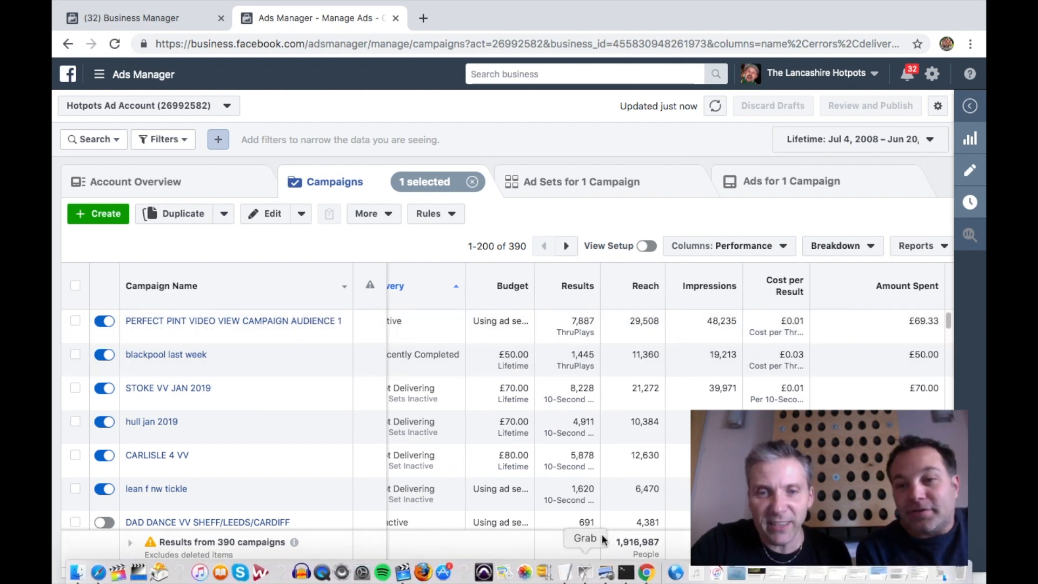
pyautogui.moveTo(594, 576); pyautogui.dragTo(577, 576)
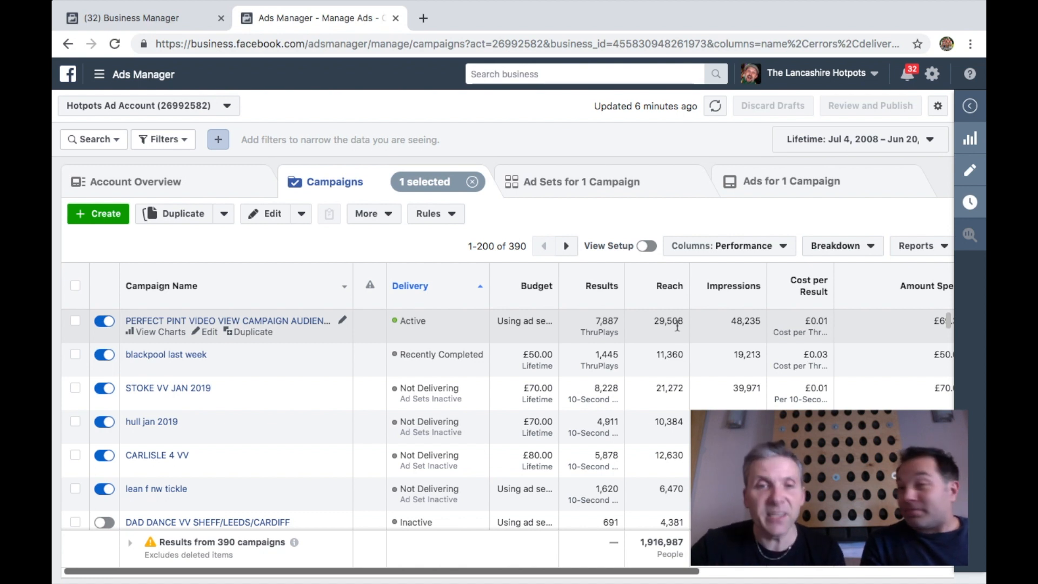
pyautogui.moveTo(632, 571); pyautogui.dragTo(889, 570)
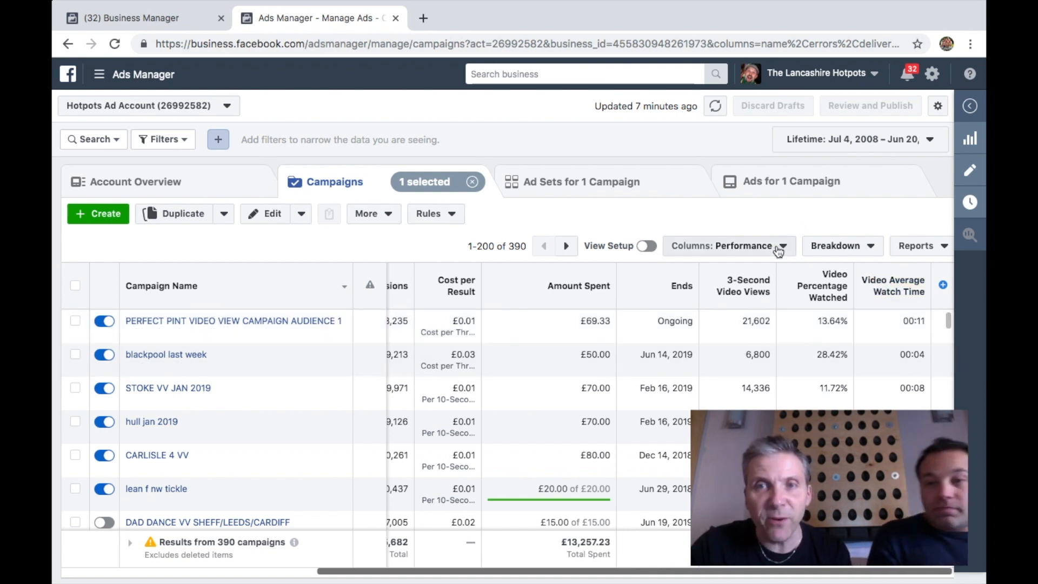
# Switch the campaign table's columns to Video Engagement and scroll through the video watch metrics
pyautogui.click(778, 249)
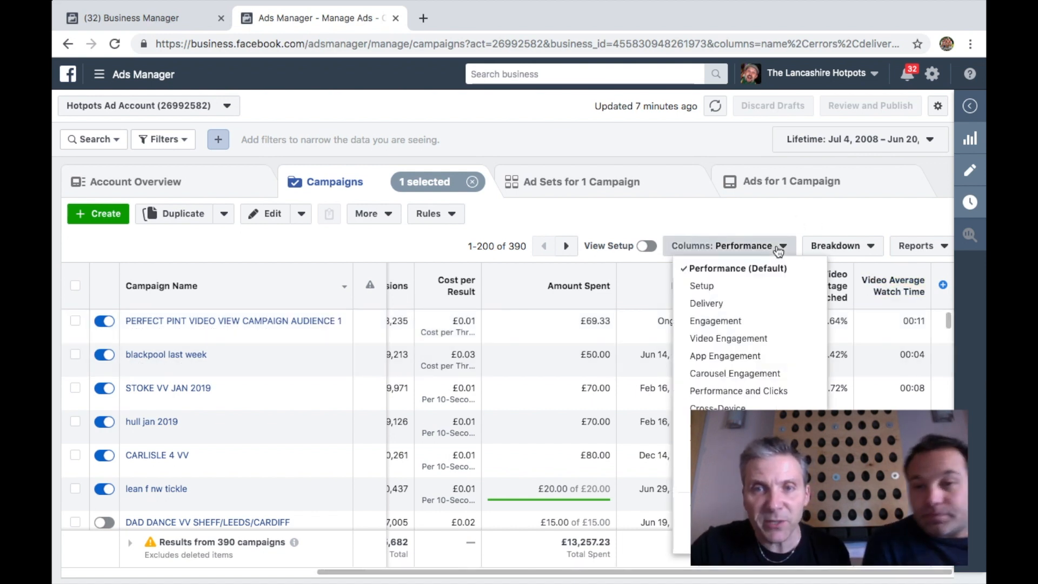
pyautogui.click(764, 338)
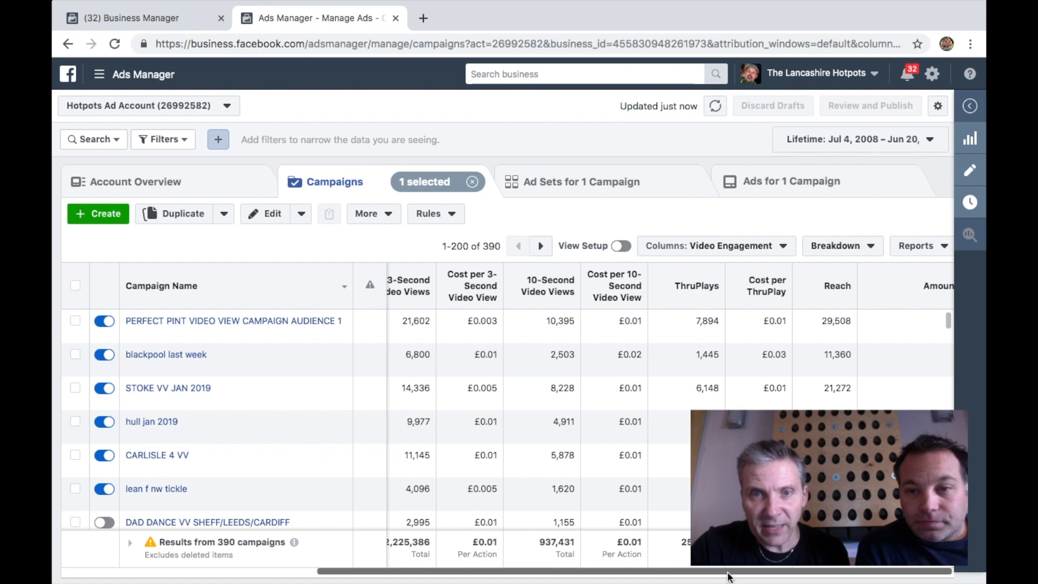
pyautogui.hscroll(-5, 727, 576)
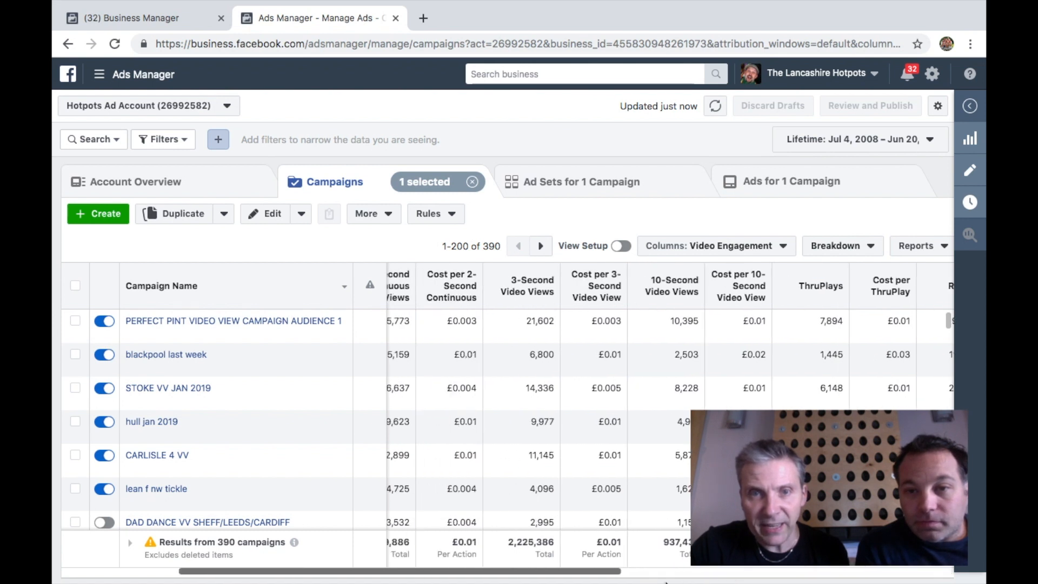
pyautogui.hscroll(5, 727, 576)
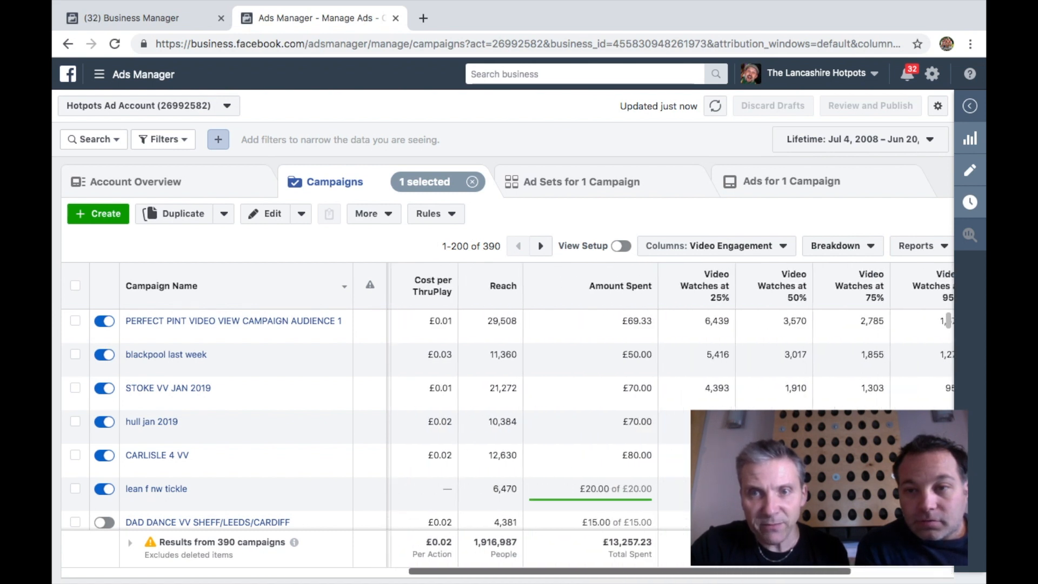
pyautogui.hscroll(3, 727, 576)
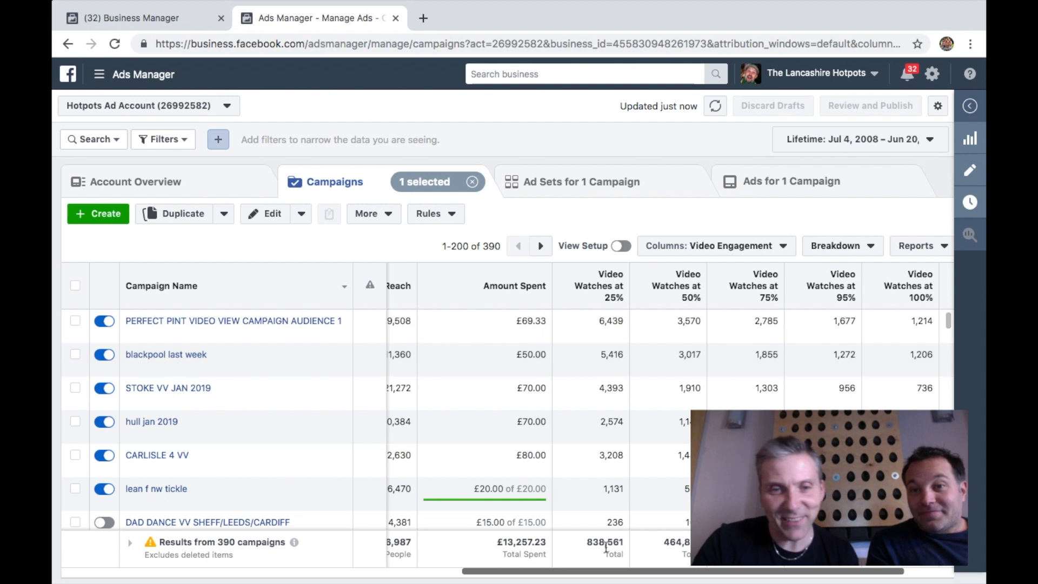
pyautogui.moveTo(592, 575); pyautogui.dragTo(109, 557)
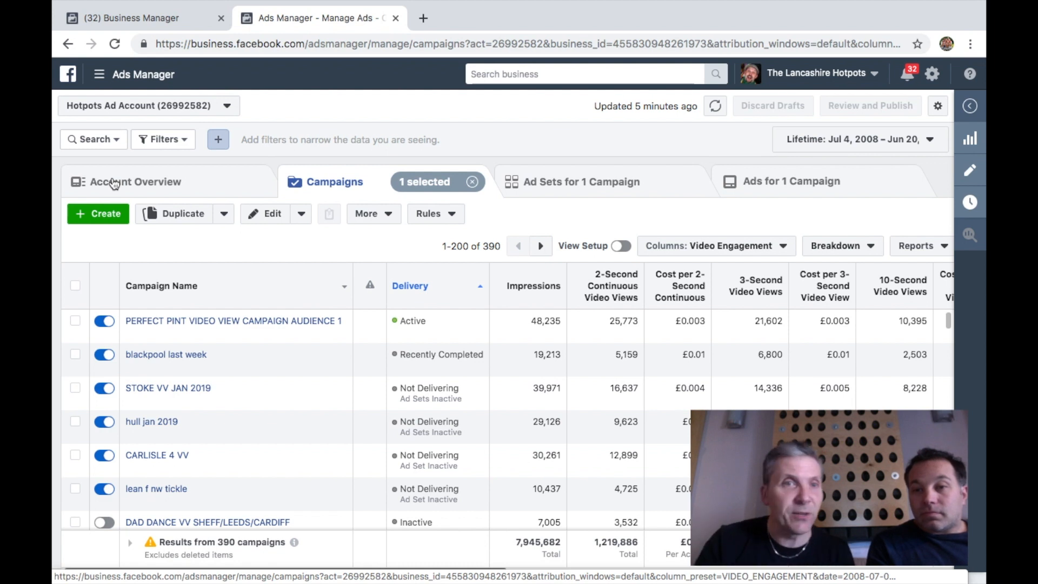
# Open Audiences from the tools menu and start creating a Video custom audience
pyautogui.click(99, 81)
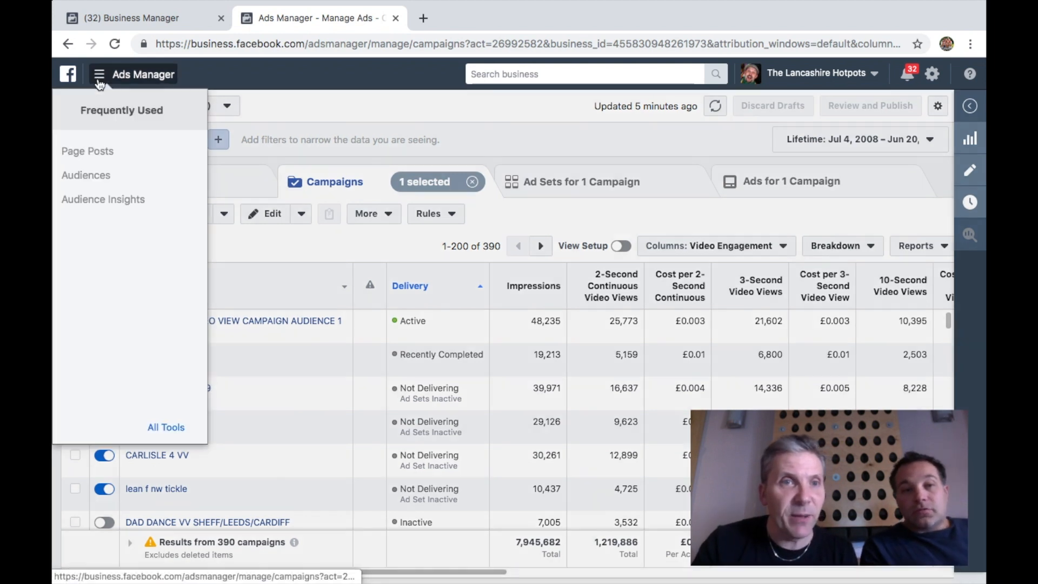
pyautogui.click(167, 427)
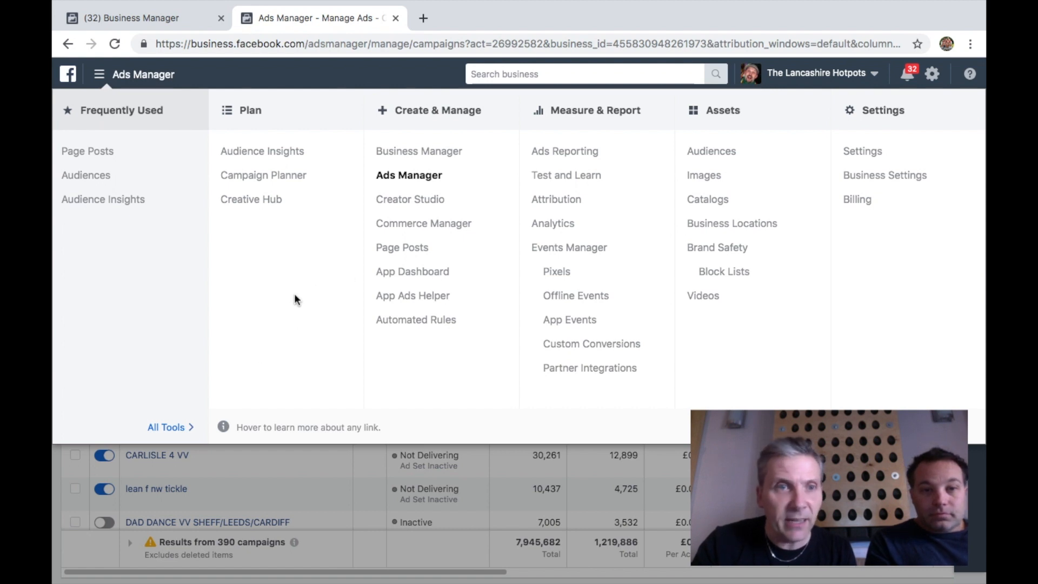
pyautogui.click(91, 181)
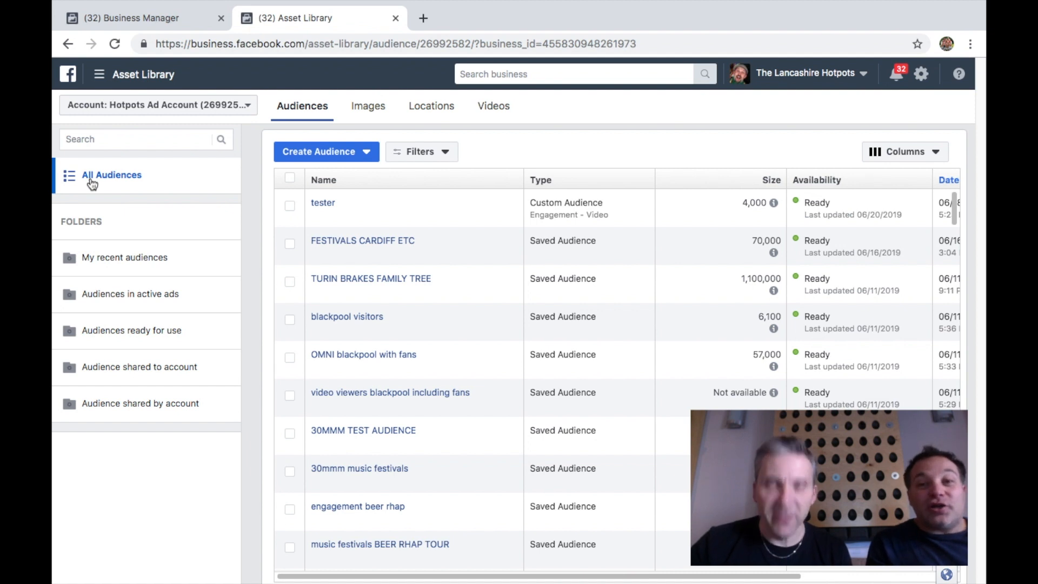
pyautogui.click(361, 156)
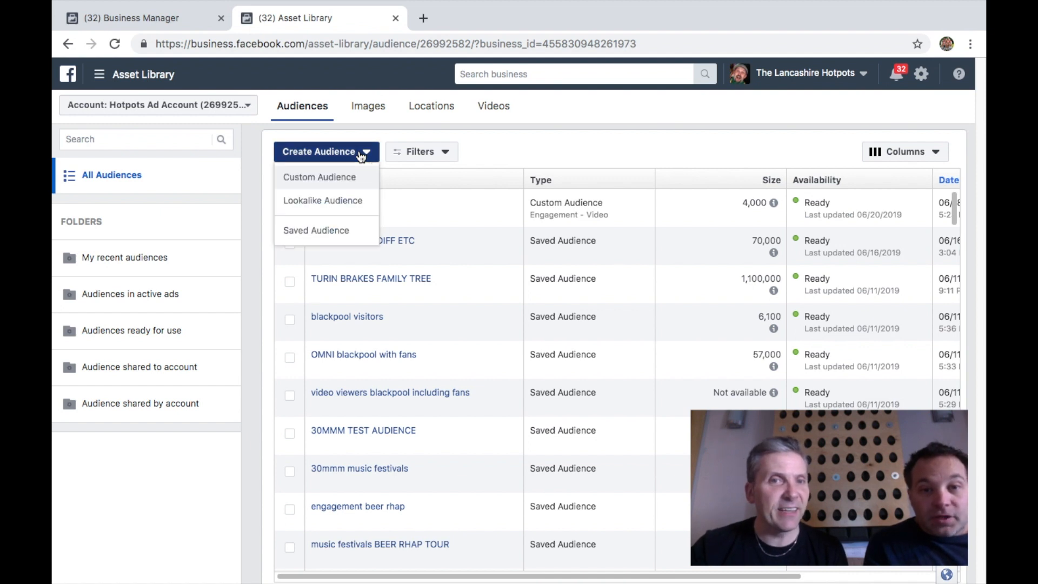
pyautogui.click(343, 180)
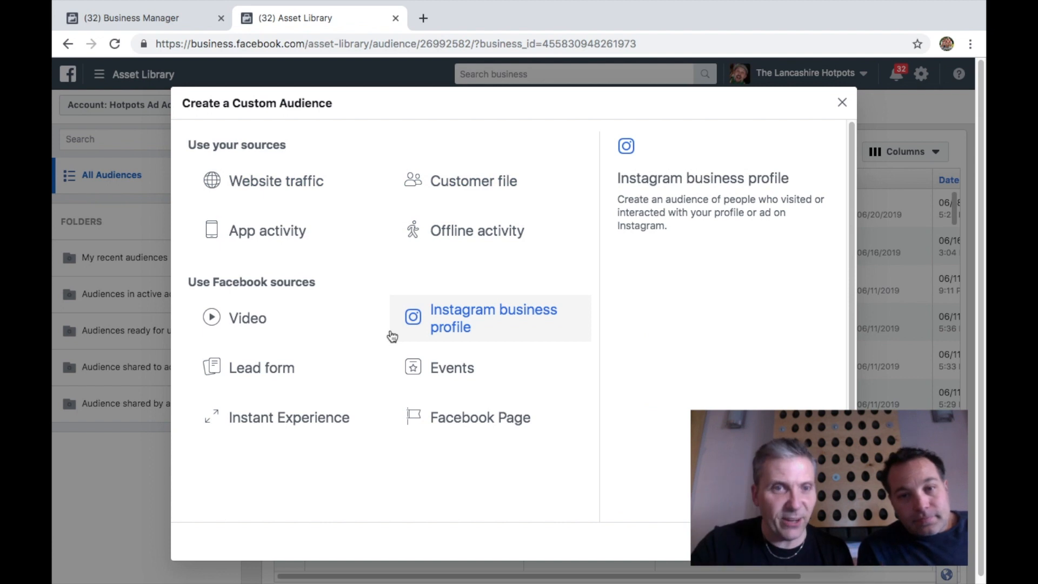
pyautogui.click(289, 323)
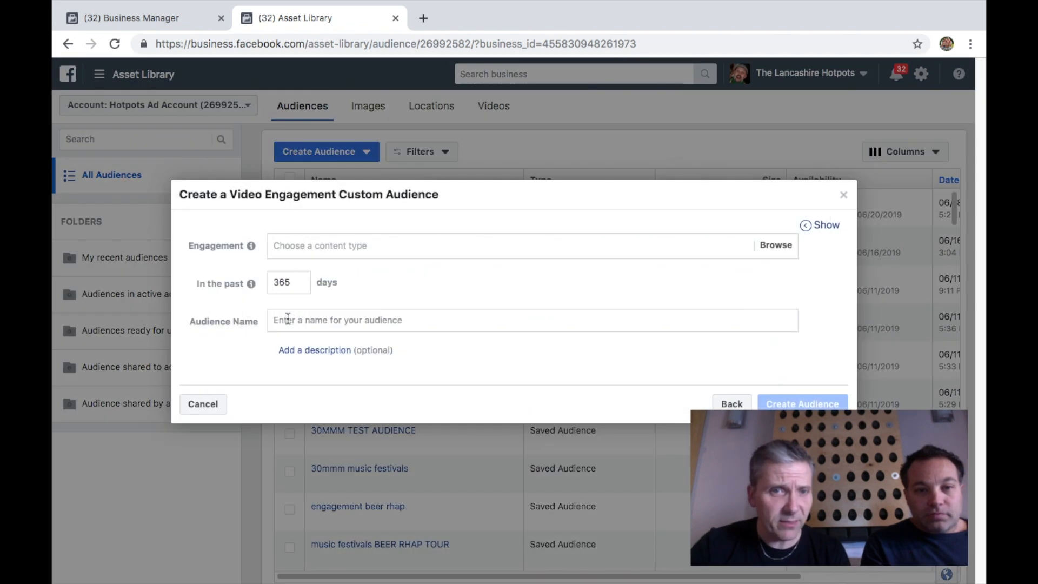
# Set engagement to people who watched 75% of the video and choose The Perfect Pint live video from Jun 10, 2019
pyautogui.click(432, 246)
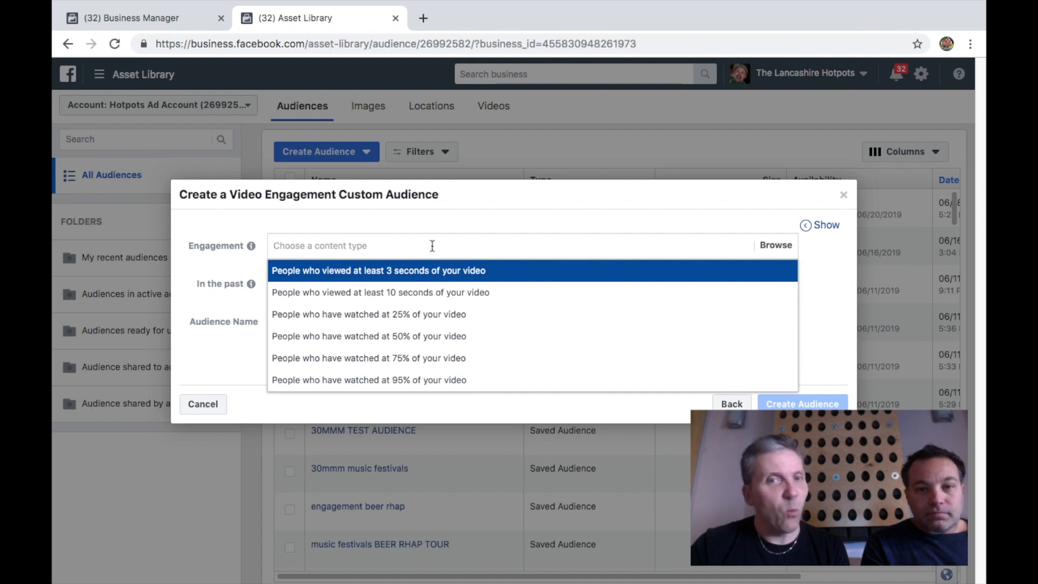
pyautogui.click(413, 363)
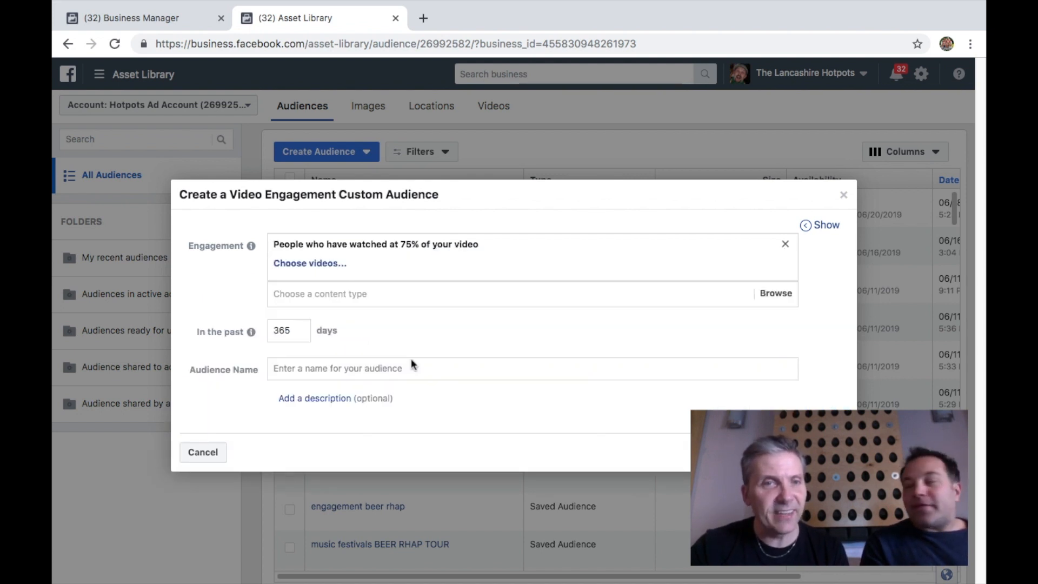
pyautogui.click(317, 265)
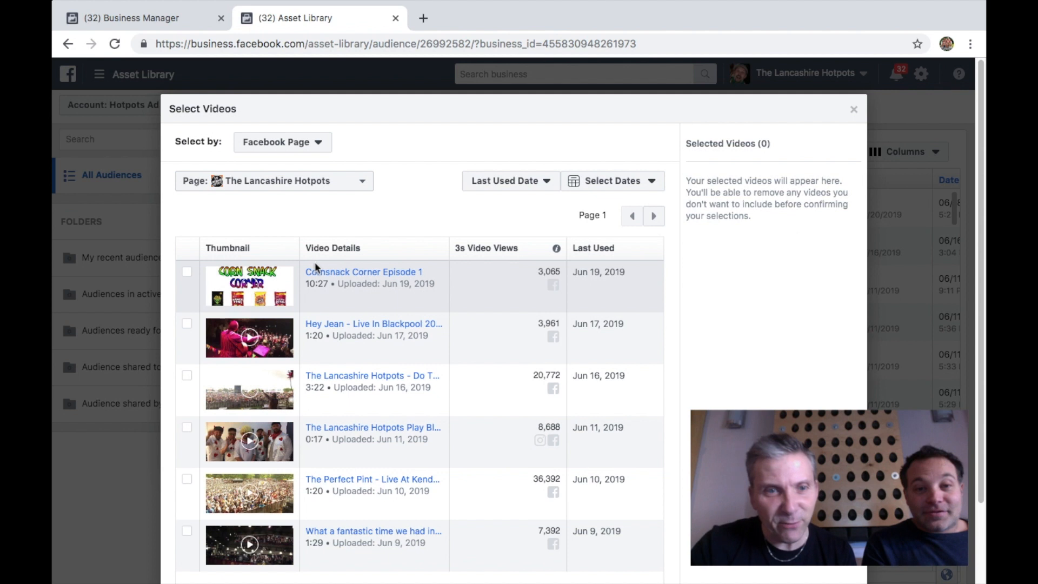
pyautogui.click(187, 482)
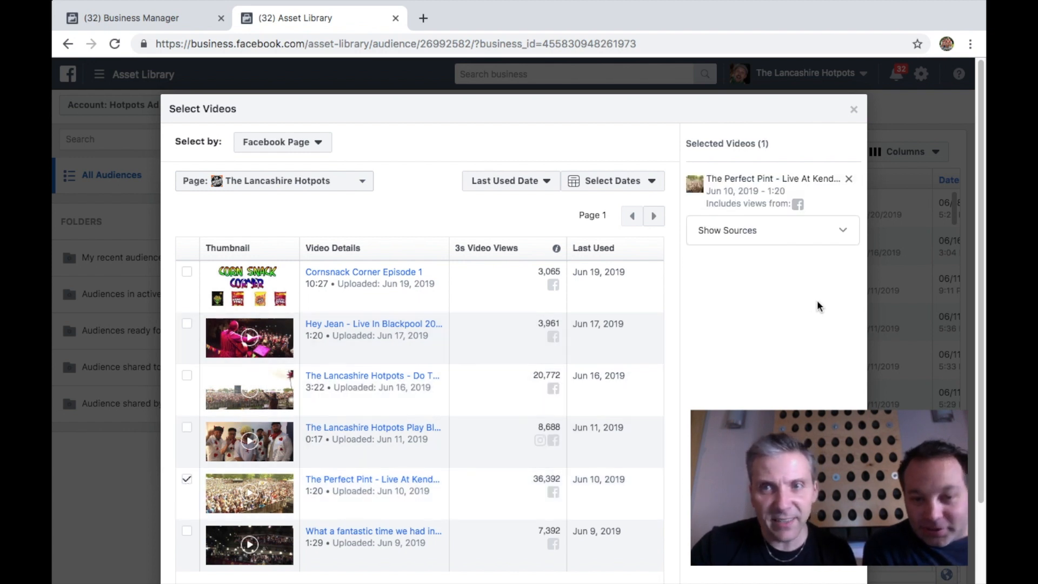
pyautogui.moveTo(979, 346); pyautogui.dragTo(980, 423)
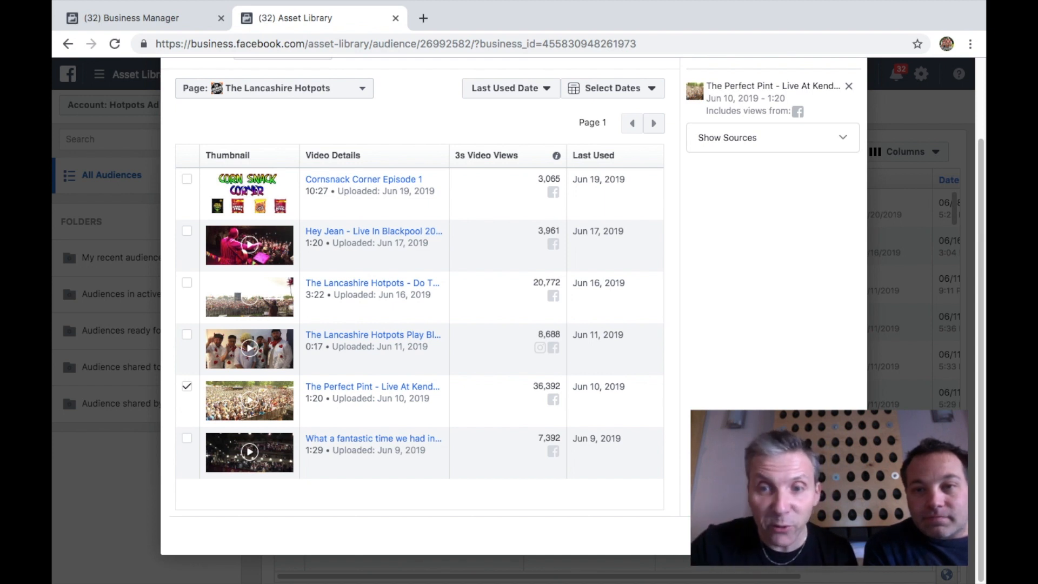
pyautogui.click(836, 535)
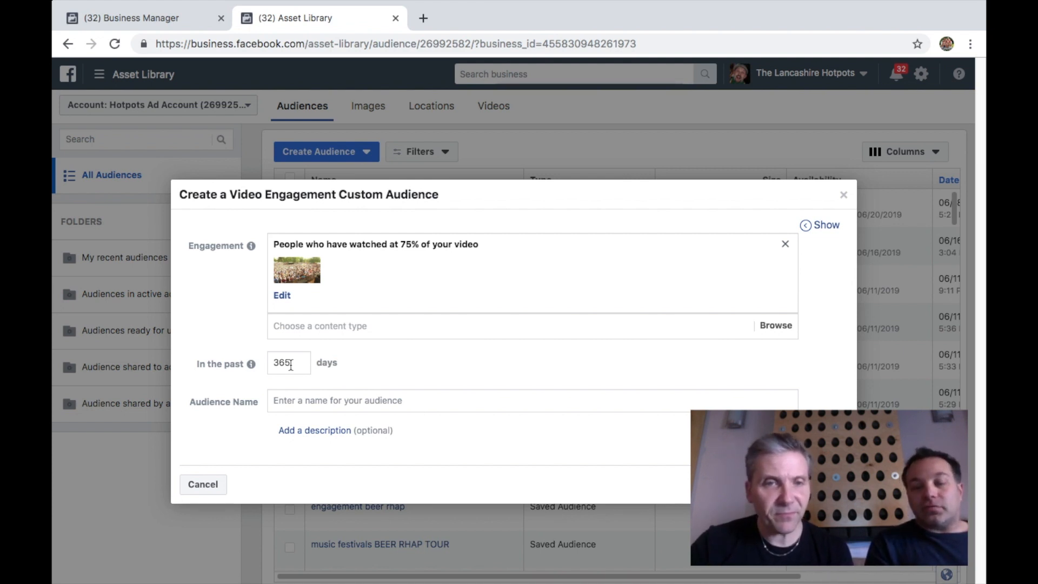
# Name the audience with a person's name followed by 75% TEST AUDIENCE, create it and close the confirmation
pyautogui.click(304, 400)
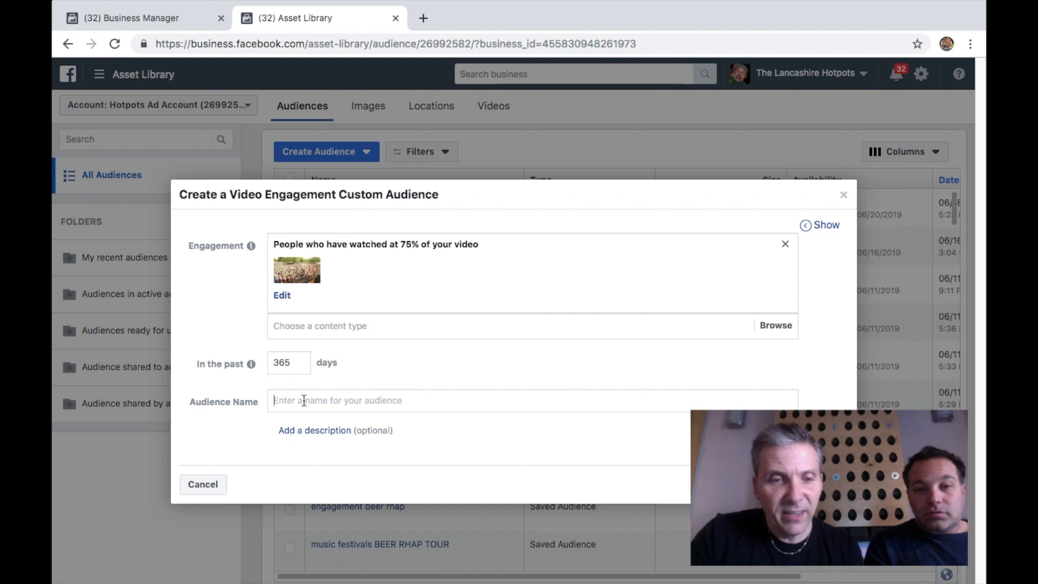
pyautogui.write('GREG')
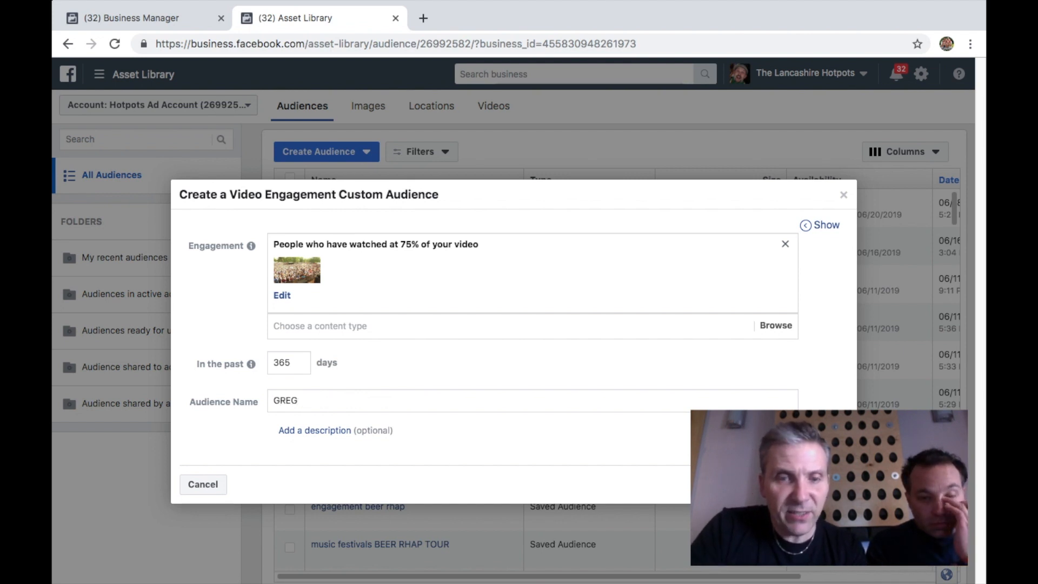
pyautogui.write("'S 75")
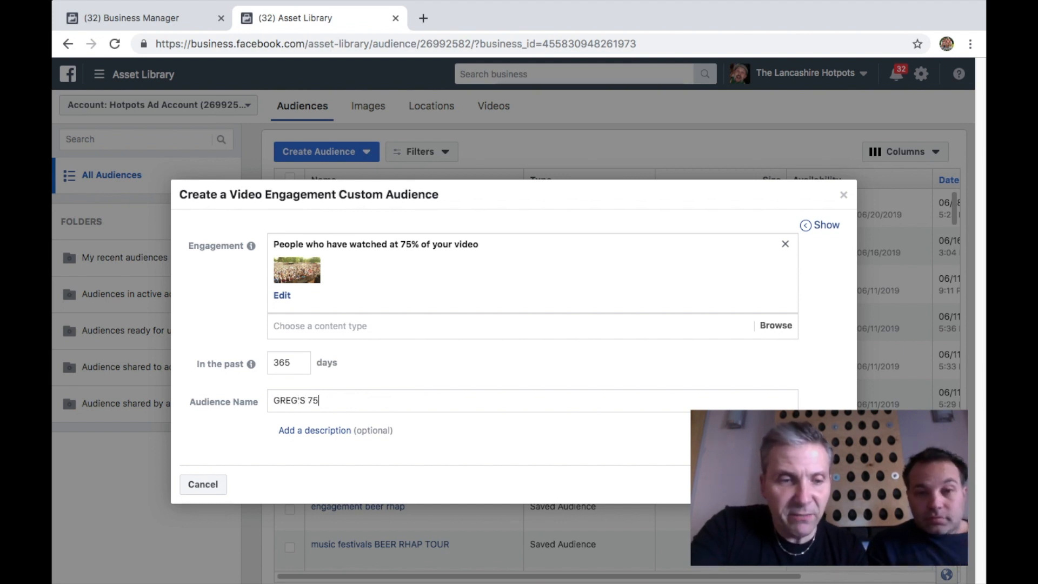
pyautogui.write('% TEST AUDIENDDE')
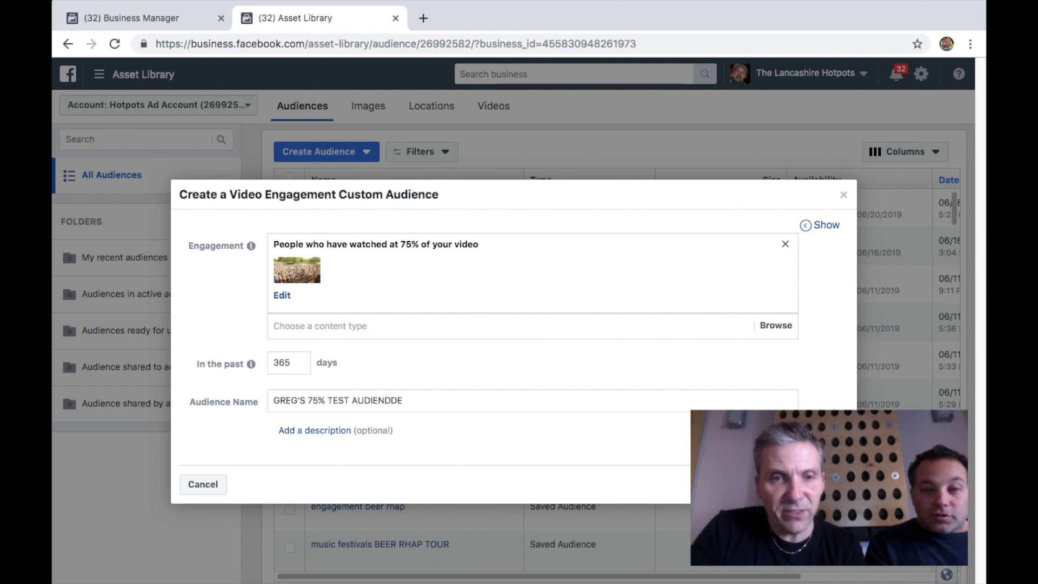
pyautogui.press('BackSpace')
pyautogui.press('BackSpace')
pyautogui.press('BackSpace')
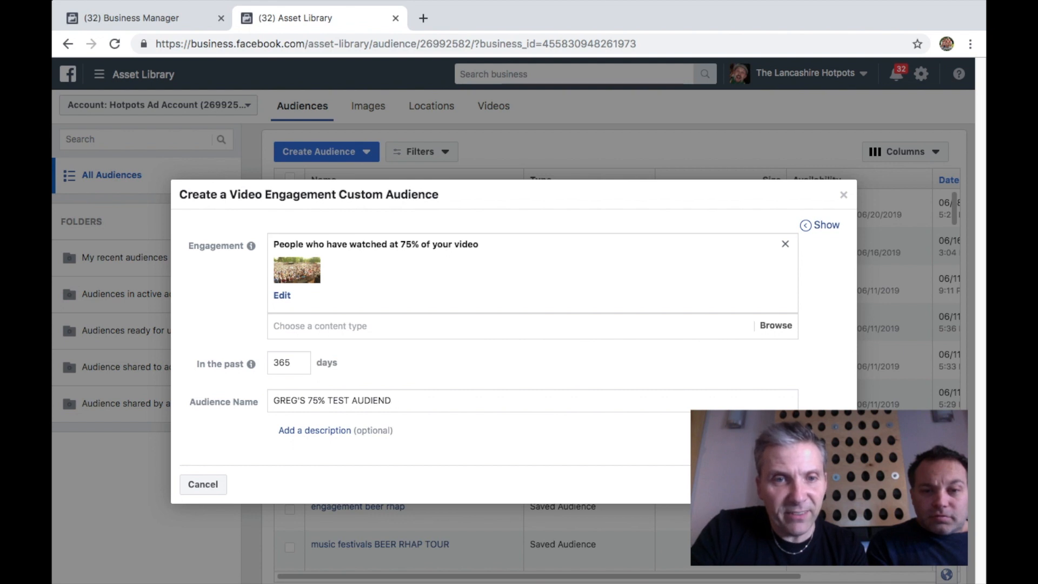
pyautogui.write('CE')
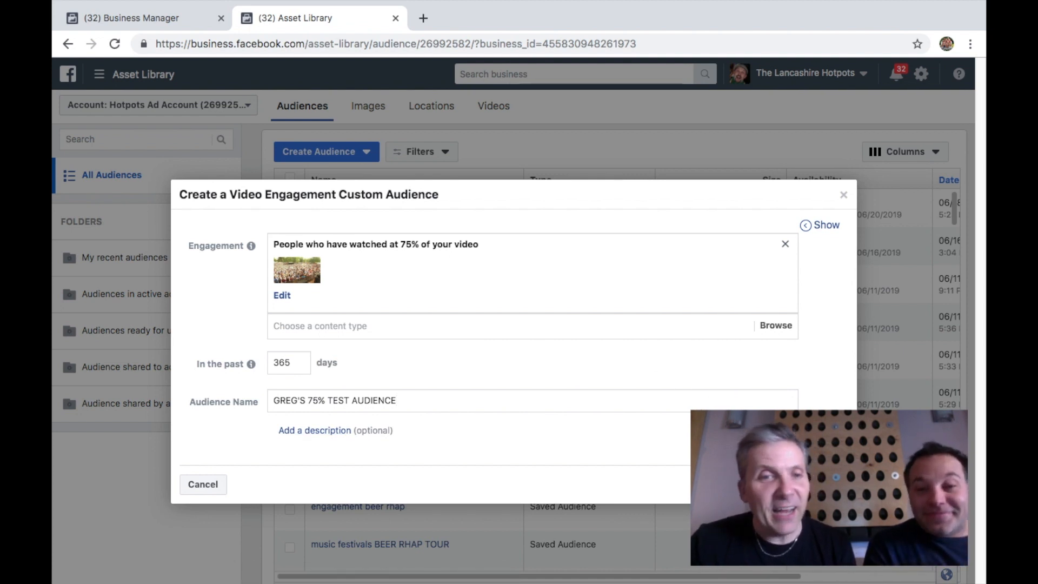
pyautogui.click(808, 484)
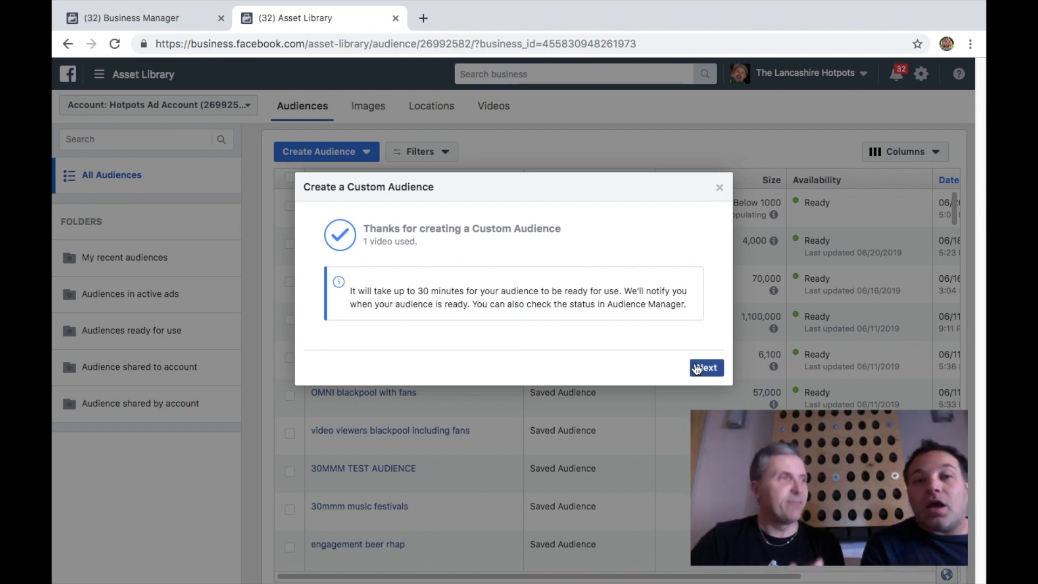
pyautogui.click(718, 188)
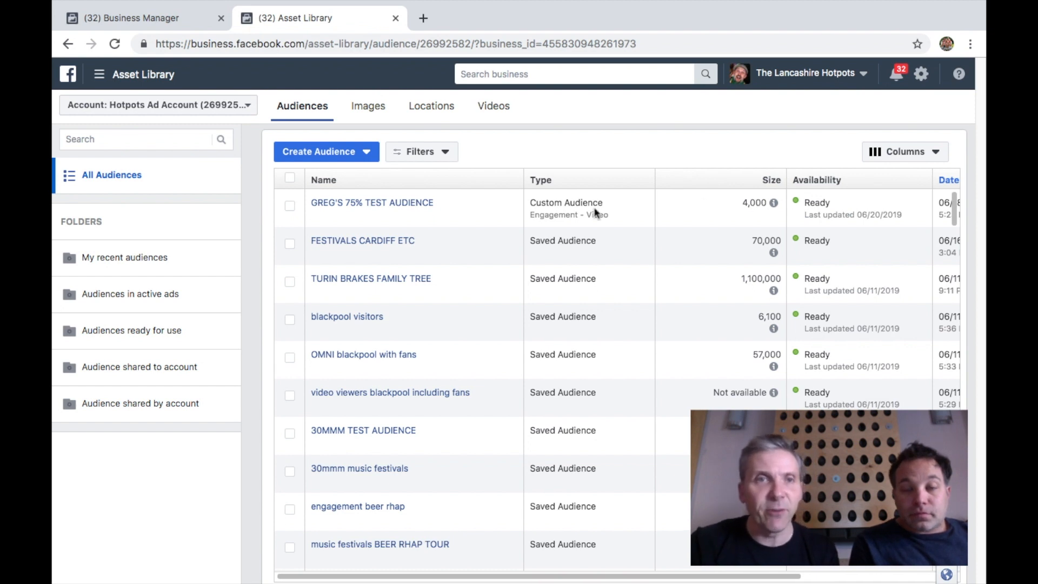
# Return to Ads Manager and switch off the PERFECT PINT VIDEO VIEW CAMPAIGN AUDIENCE 1 campaign
pyautogui.click(99, 77)
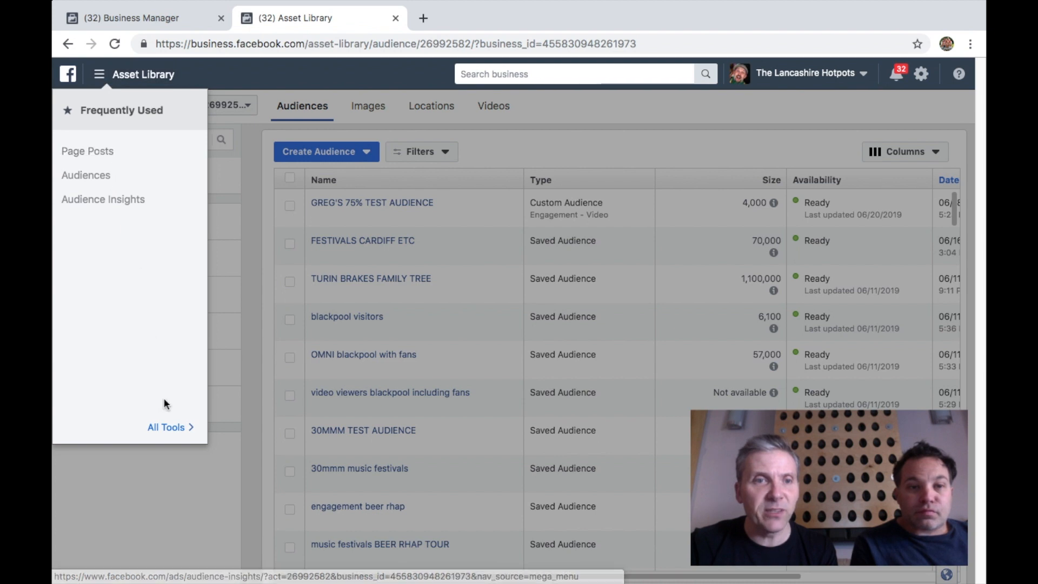
pyautogui.click(166, 428)
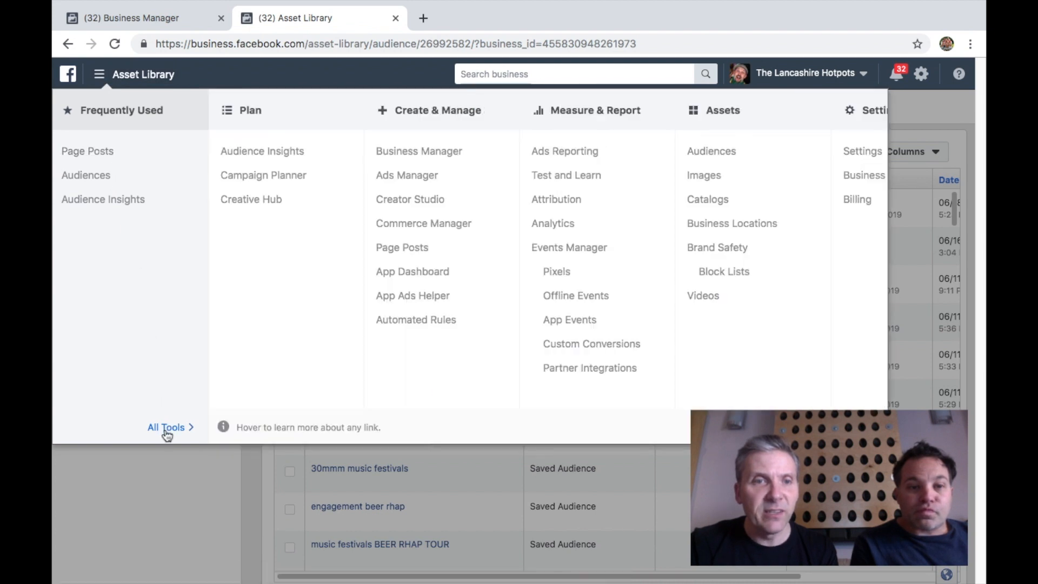
pyautogui.click(406, 176)
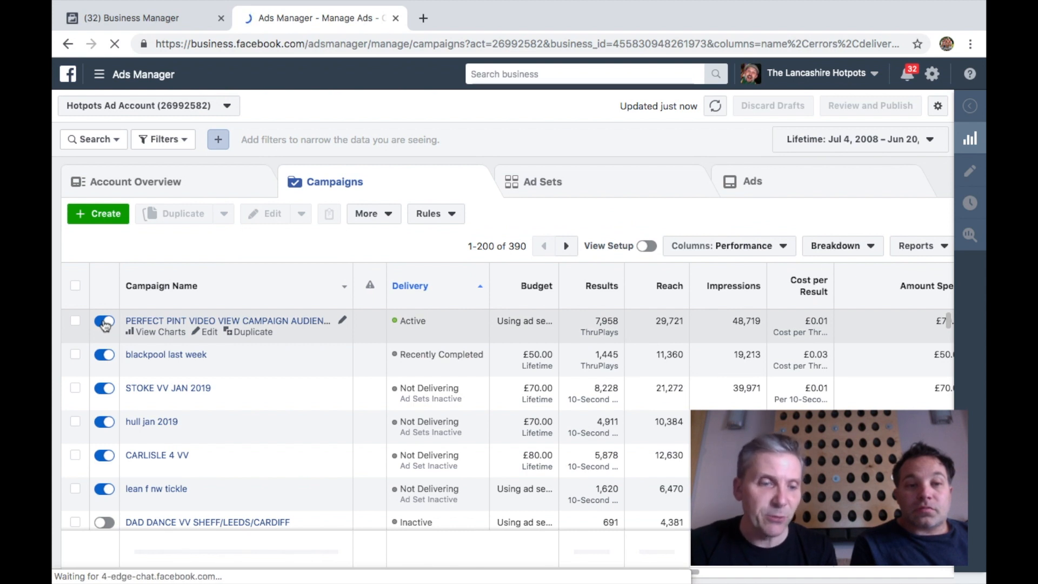
pyautogui.click(105, 322)
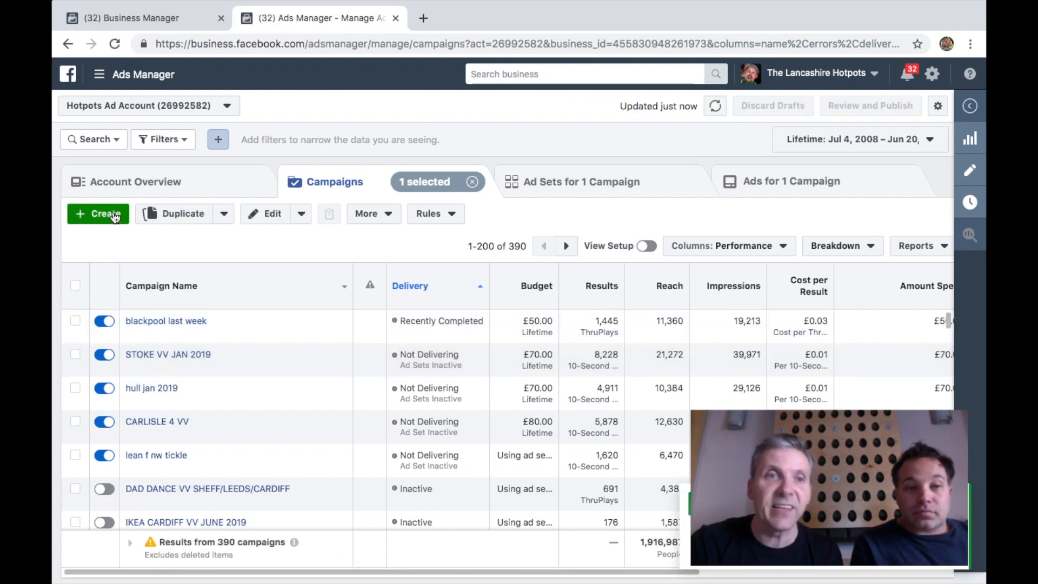
# Start creating a new campaign, dismiss the resume-where-you-left-off summary and choose the Traffic objective
pyautogui.click(103, 214)
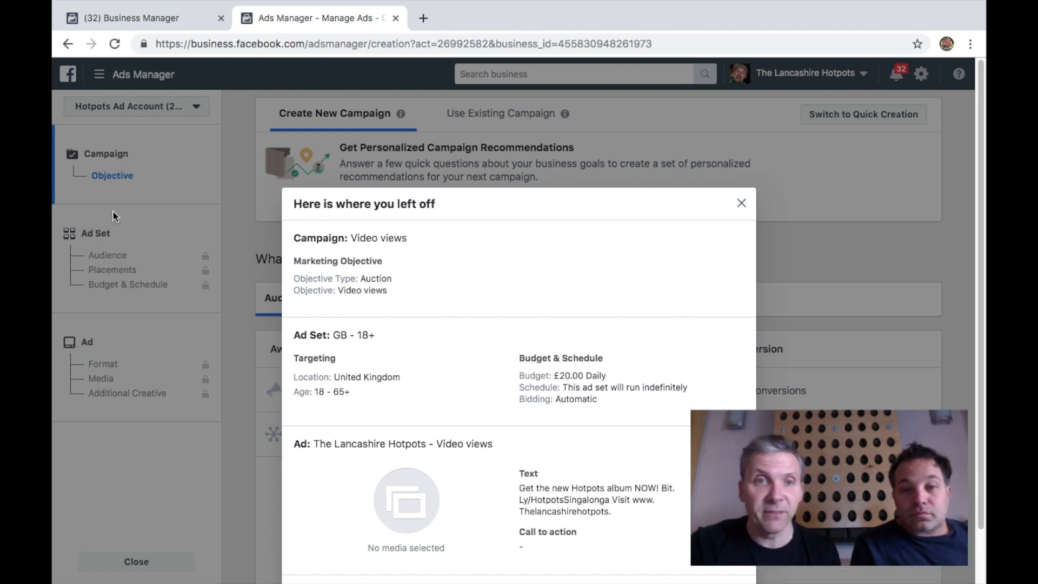
pyautogui.click(741, 204)
pyautogui.scroll(-2, 719, 250)
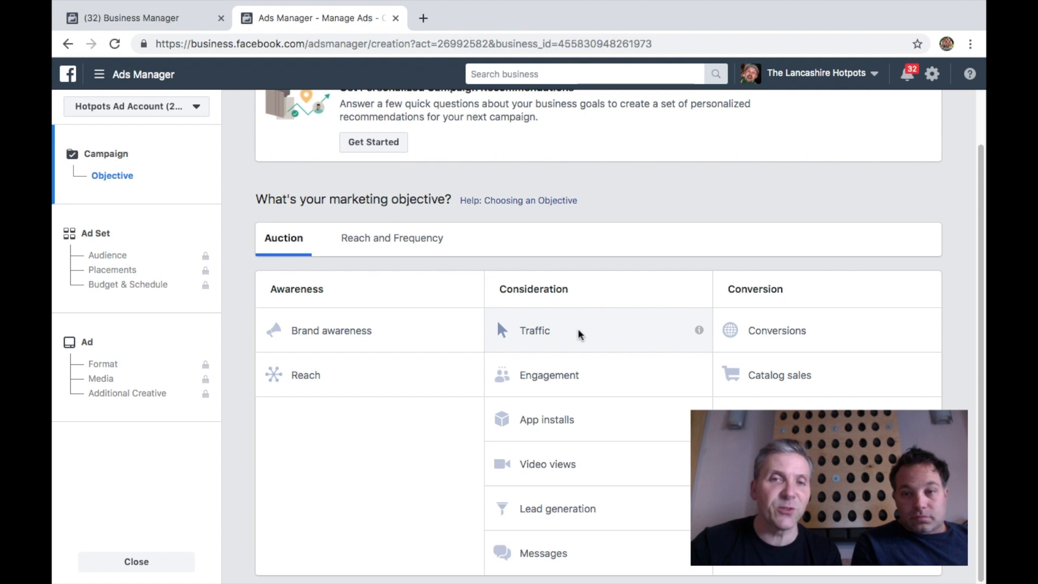
pyautogui.click(597, 333)
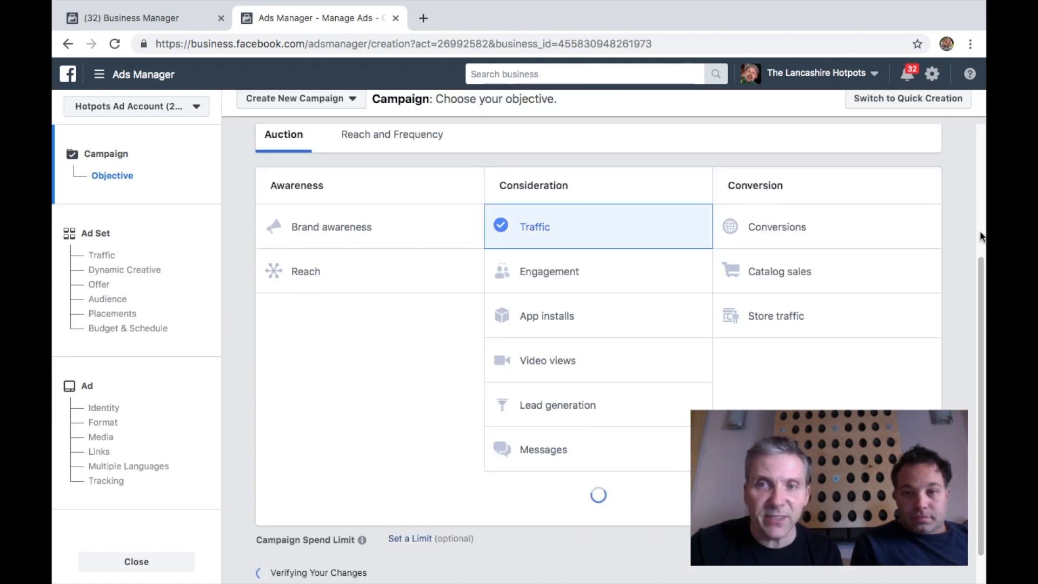
# Name the campaign SIGN UP TO MAILING LIST TO 75% AUDIENCE TRAFFIC and continue to the ad set
pyautogui.scroll(-4, 982, 286)
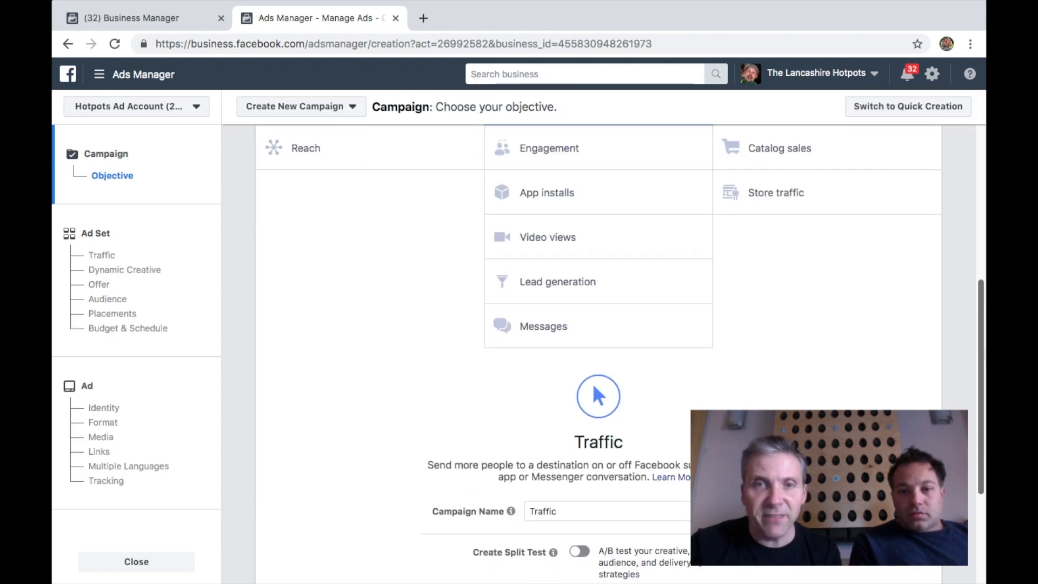
pyautogui.scroll(-2, 594, 352)
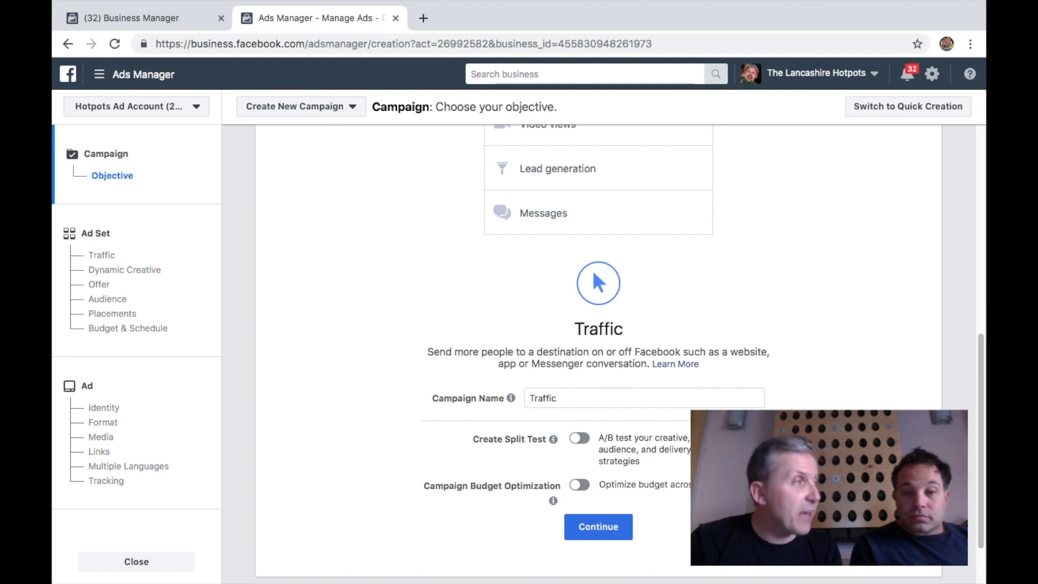
pyautogui.doubleClick(655, 397)
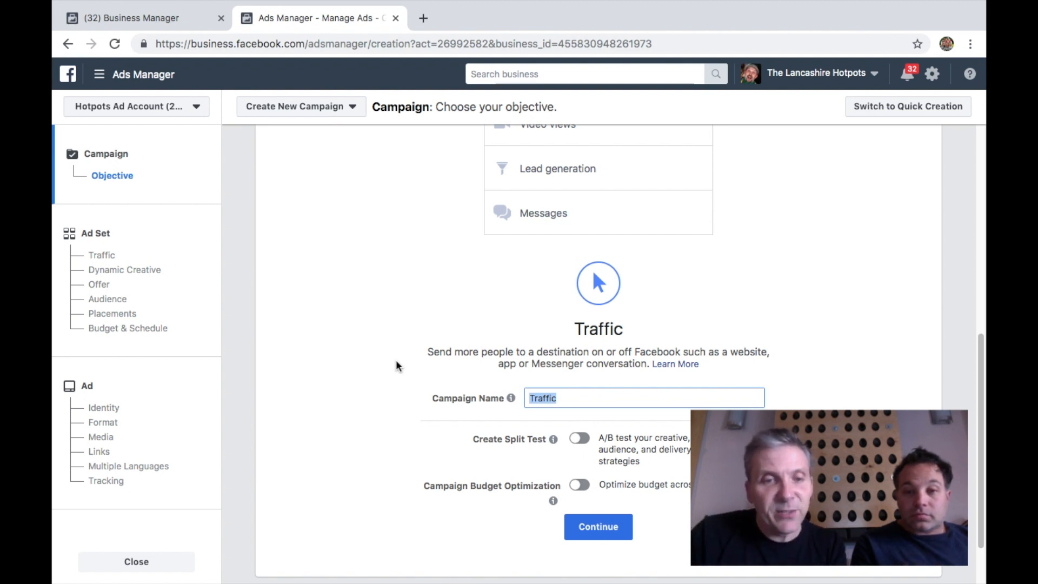
pyautogui.write('SIG')
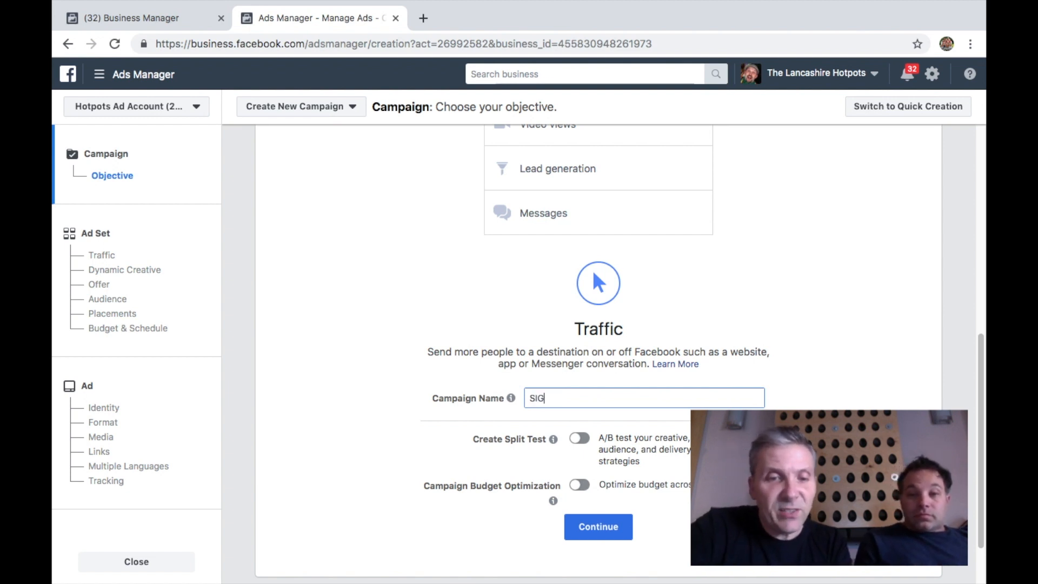
pyautogui.write('N UP T')
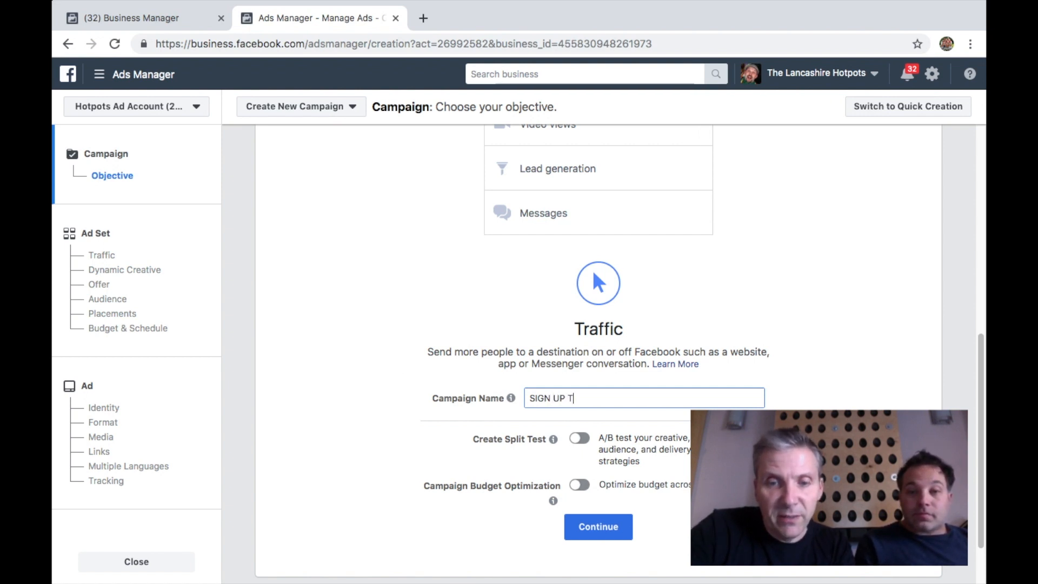
pyautogui.write('O MAILIN')
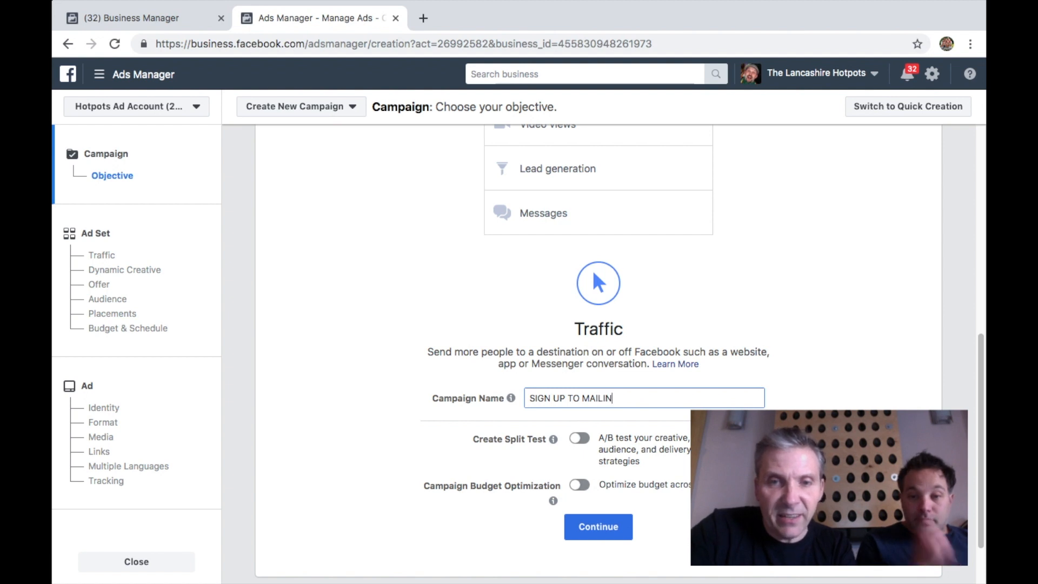
pyautogui.write('G LIST T')
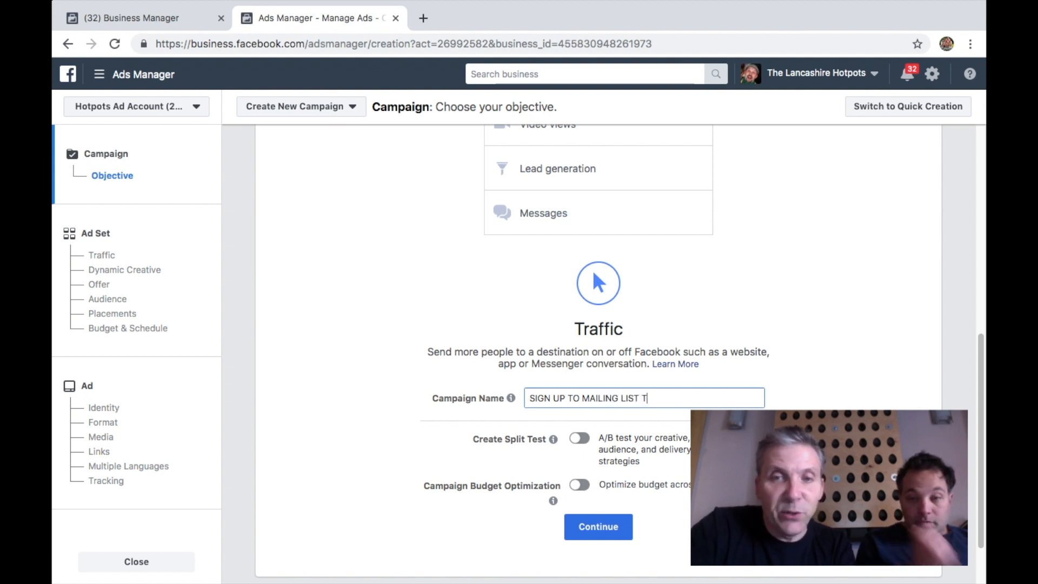
pyautogui.write('O 75%')
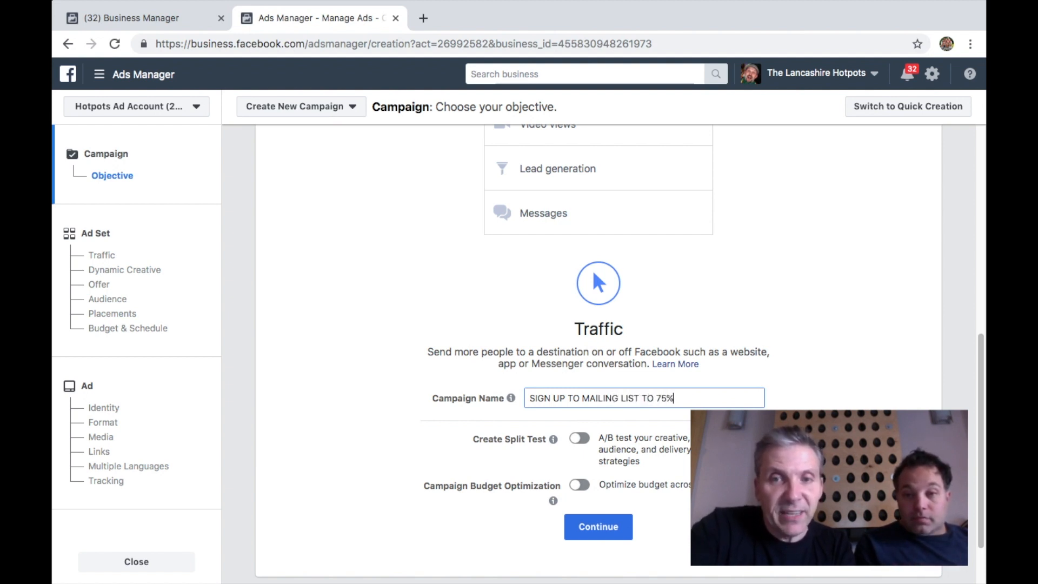
pyautogui.write(' AUDIENCE')
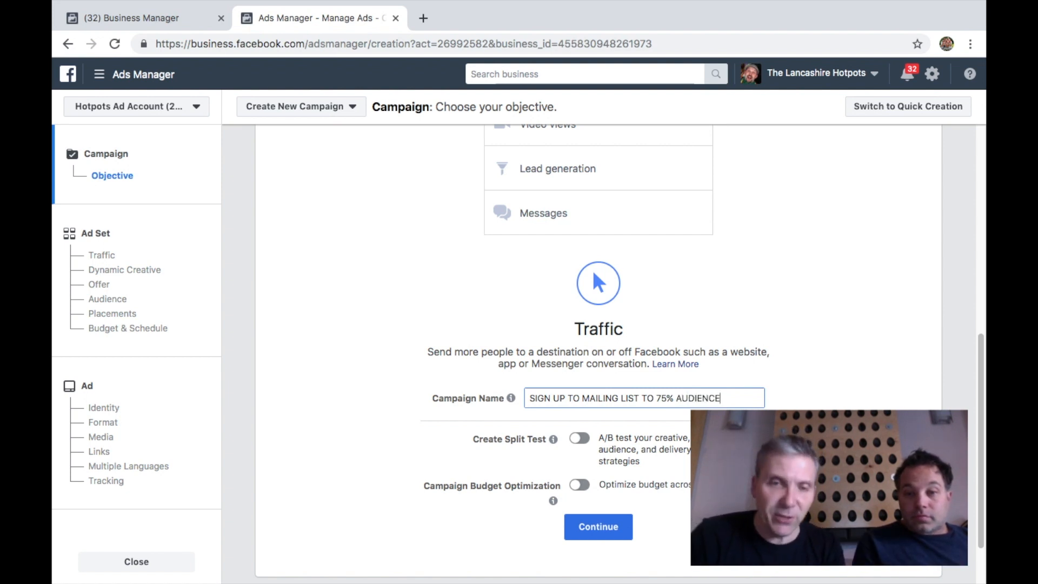
pyautogui.write(' TRAFF')
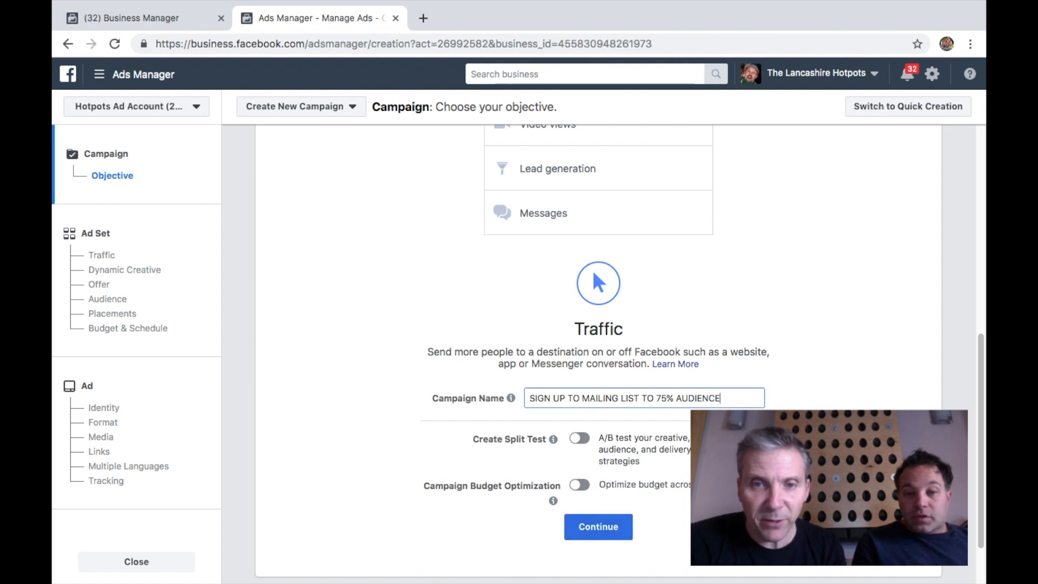
pyautogui.write('IC')
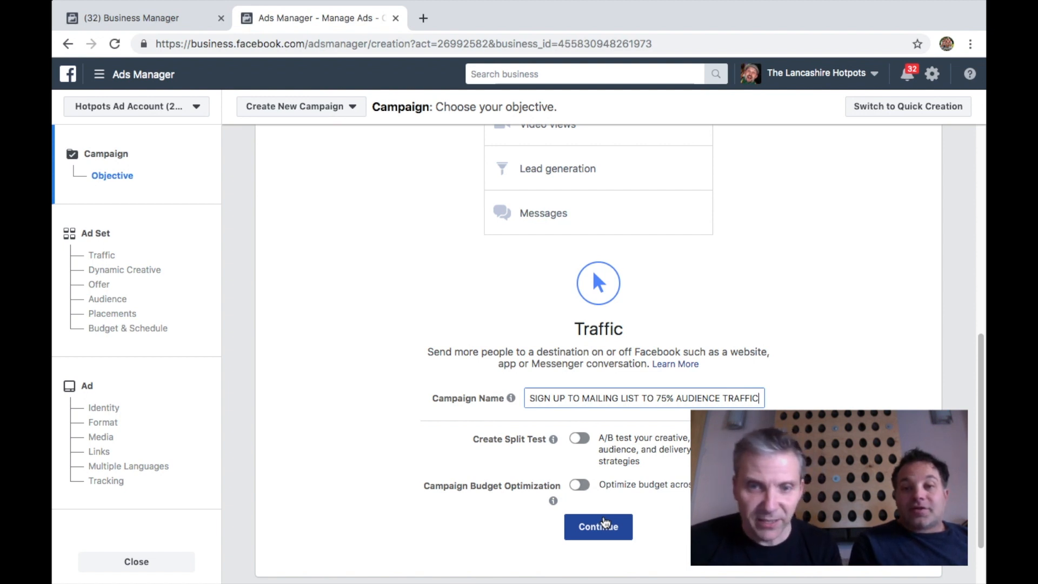
pyautogui.click(604, 522)
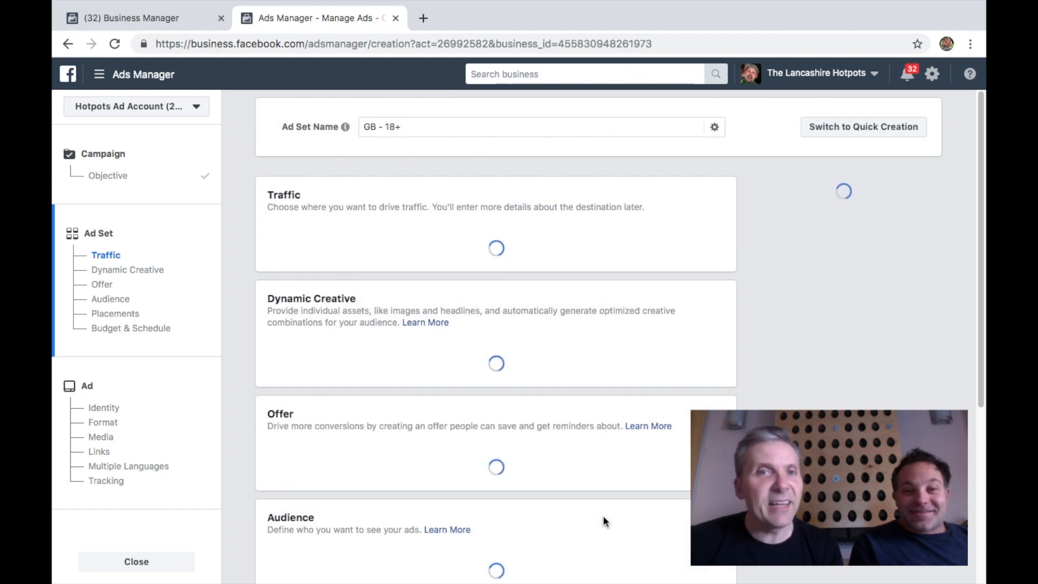
# Rename the ad set to 75% AUDIENCE
pyautogui.tripleClick(420, 126)
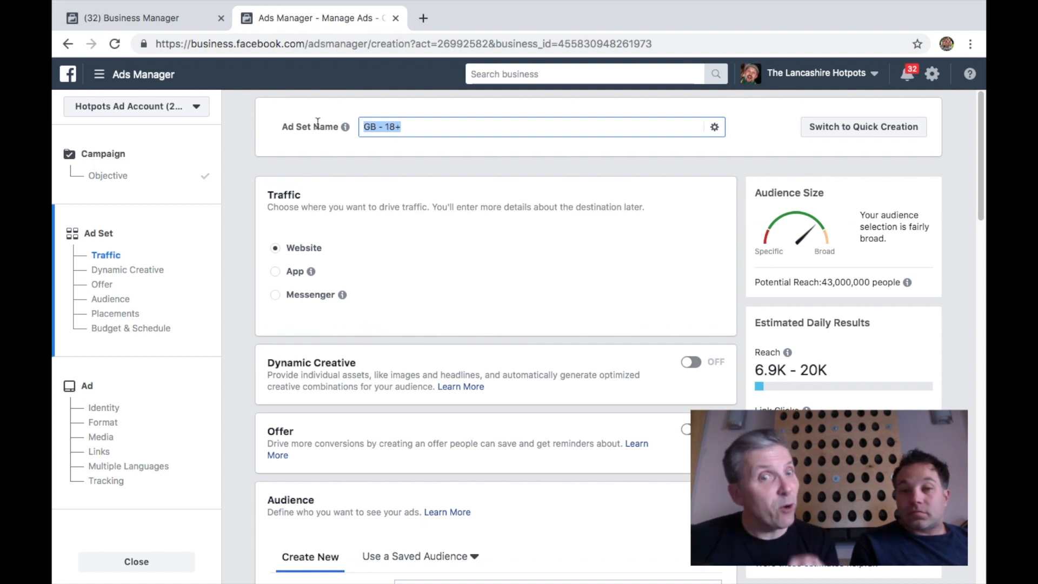
pyautogui.write('7')
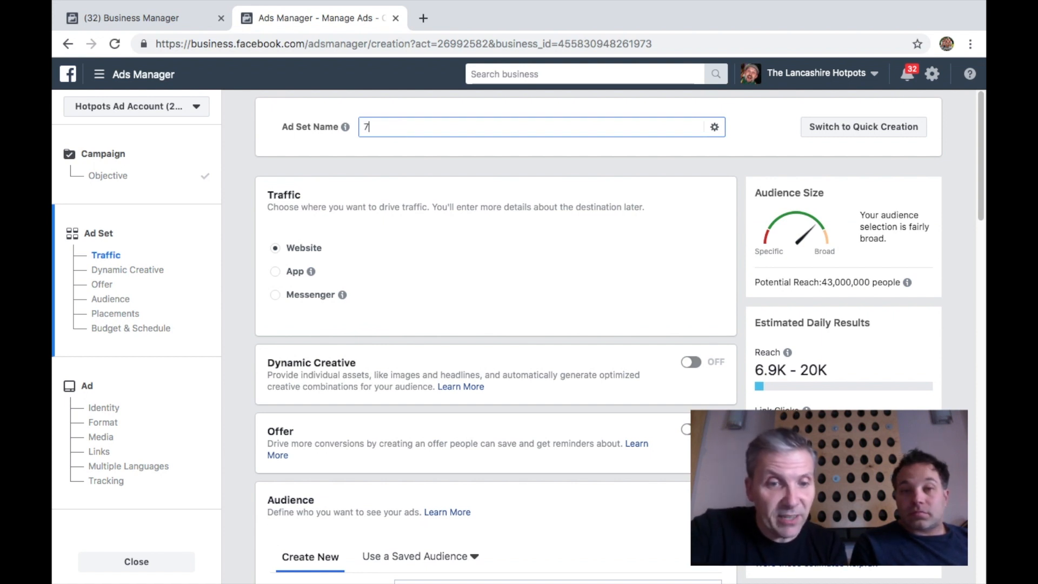
pyautogui.write('5% AY')
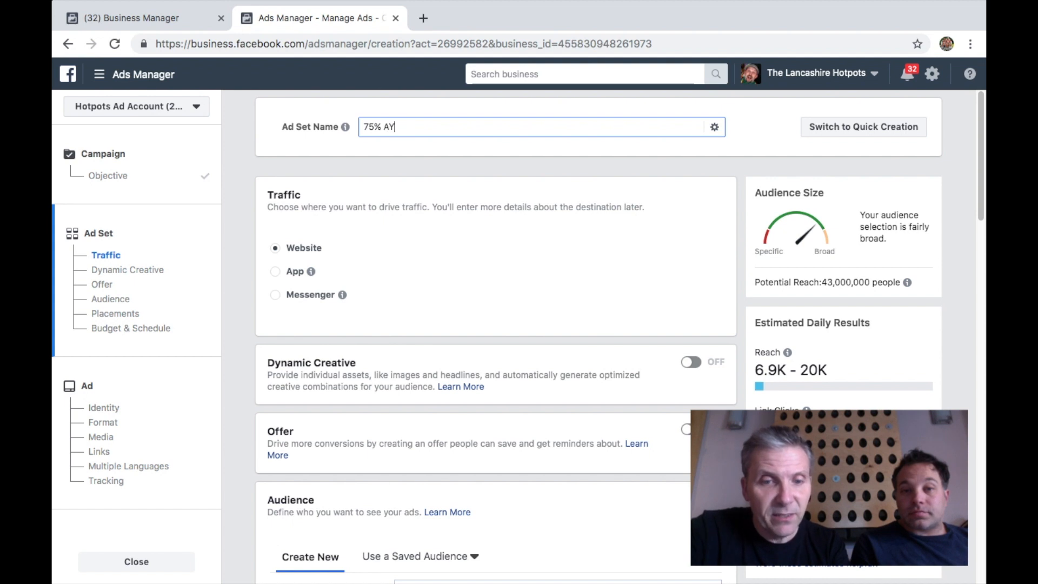
pyautogui.press('BackSpace')
pyautogui.write('UDIENCE')
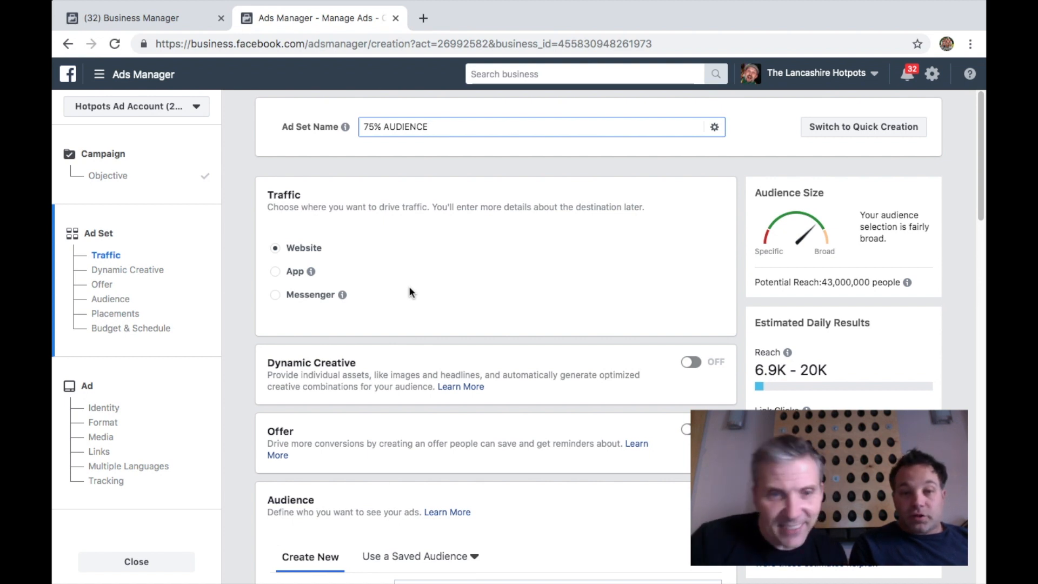
# Add the newly created 75% TEST AUDIENCE engagement audience as the ad set's custom audience
pyautogui.scroll(-3, 409, 286)
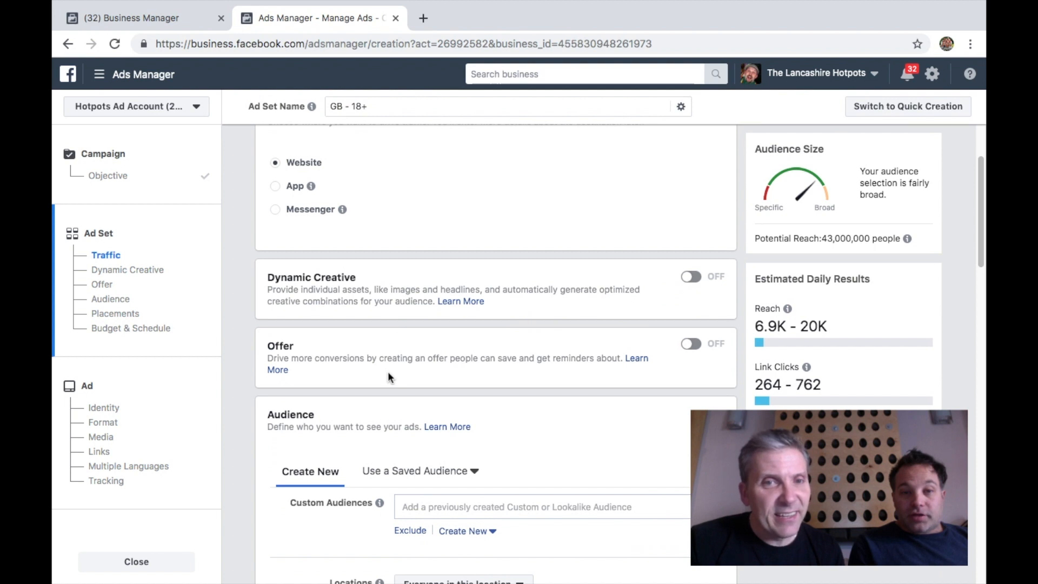
pyautogui.scroll(-2, 389, 371)
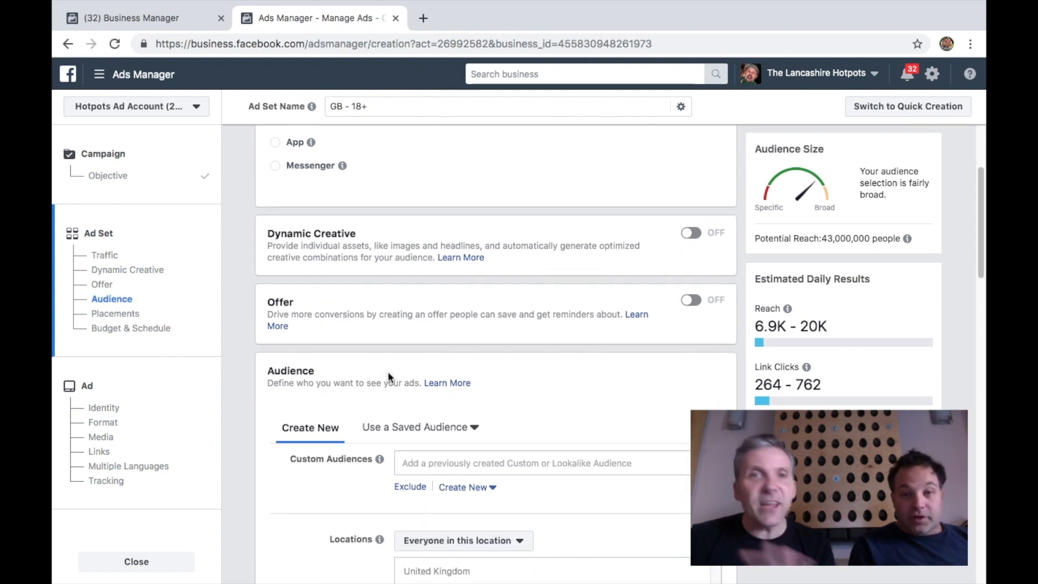
pyautogui.scroll(-2, 388, 371)
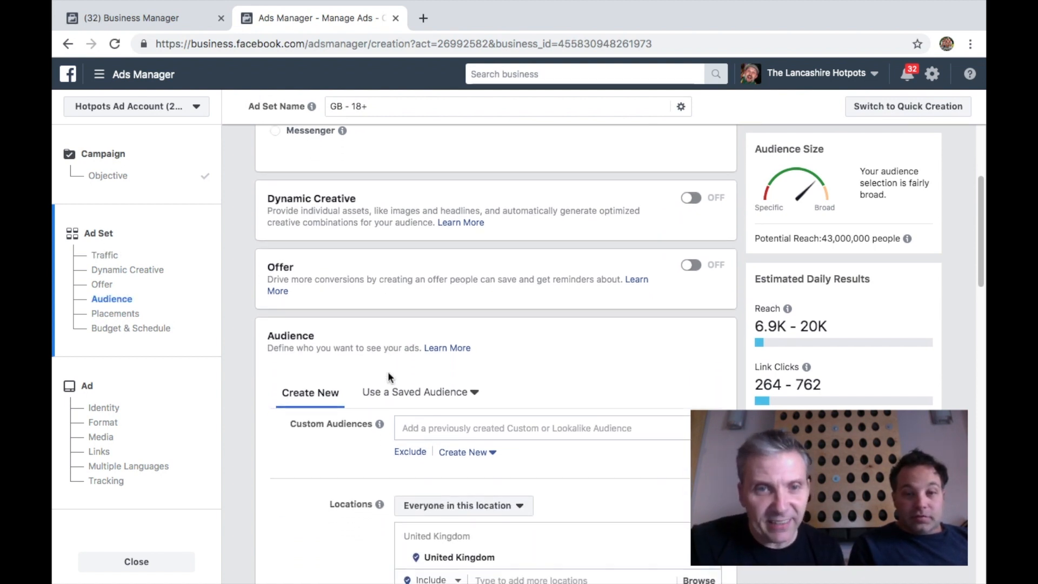
pyautogui.scroll(-1, 547, 354)
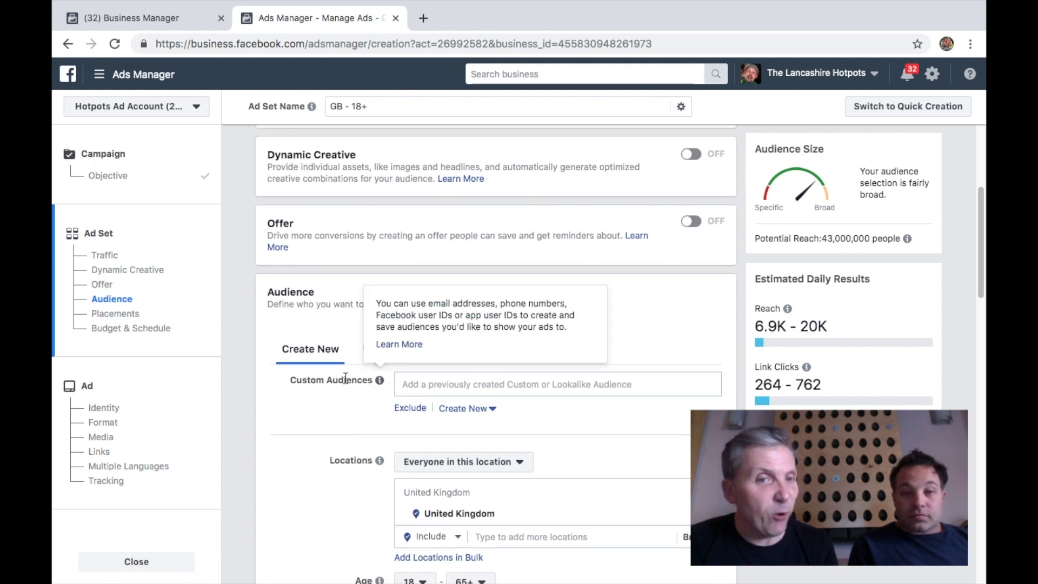
pyautogui.click(419, 388)
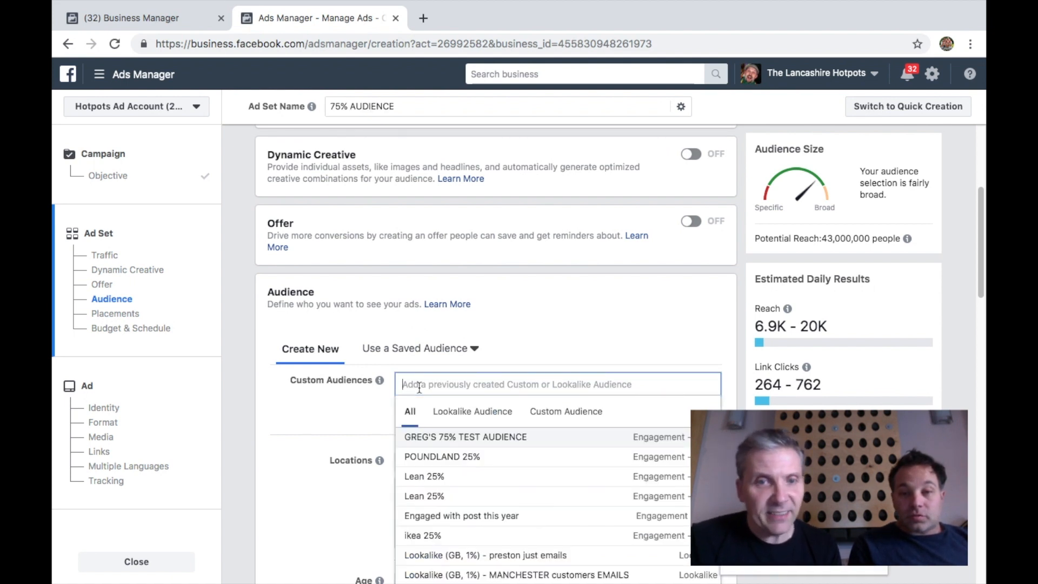
pyautogui.click(439, 437)
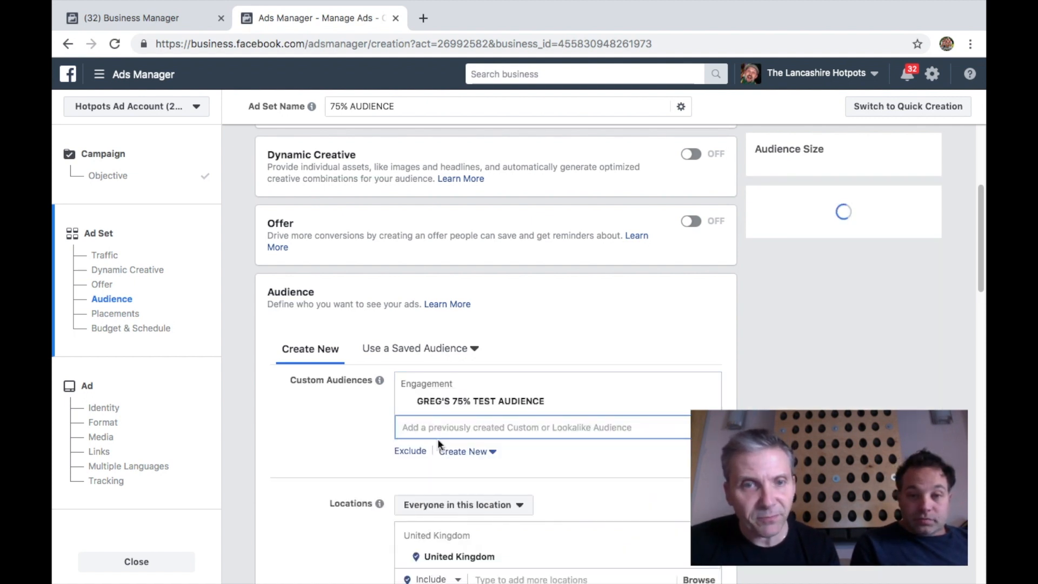
pyautogui.click(327, 449)
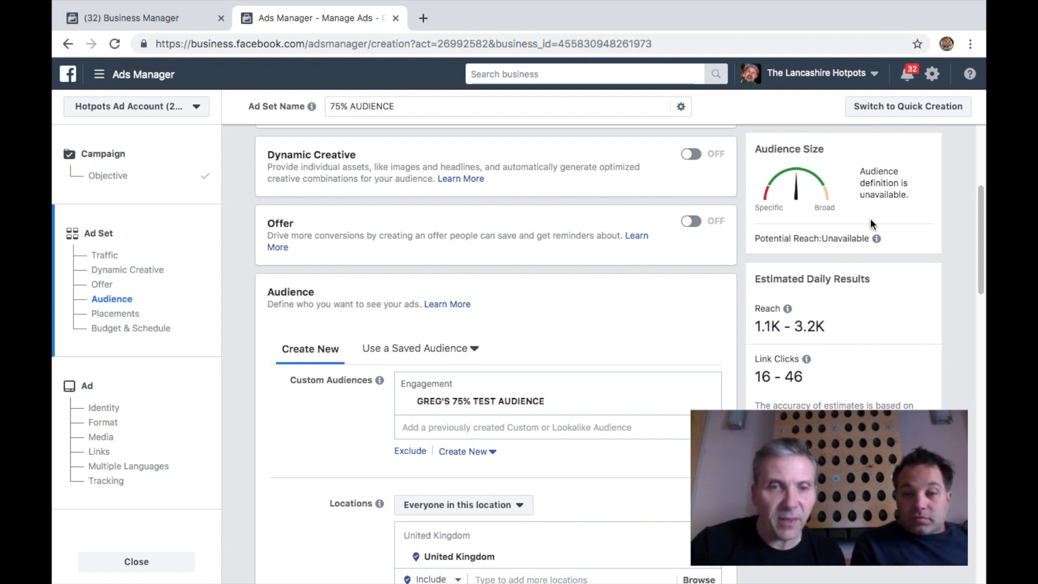
# Add Ireland (country) to the included locations alongside the United Kingdom
pyautogui.scroll(-3, 299, 473)
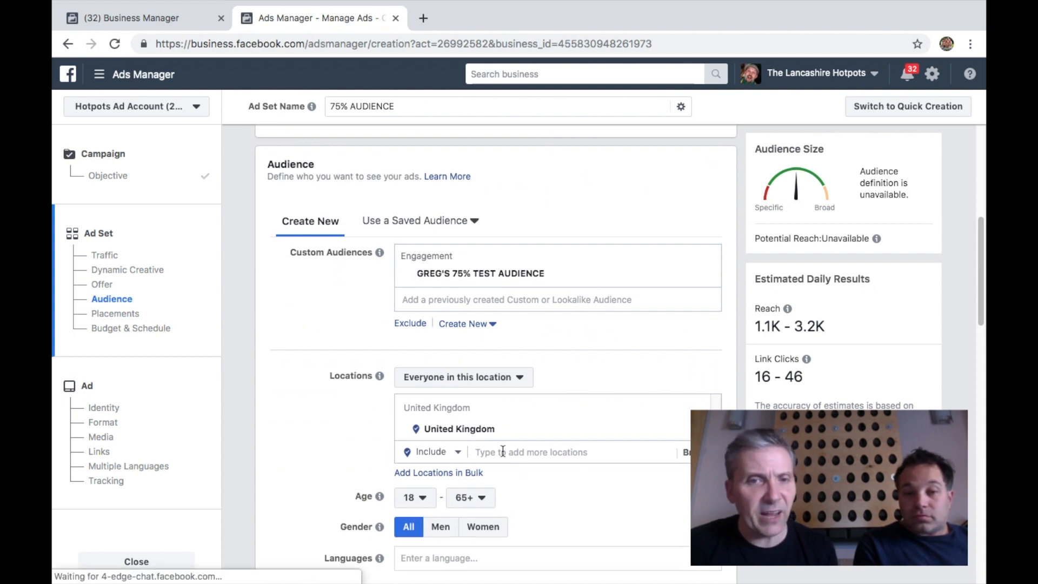
pyautogui.click(503, 452)
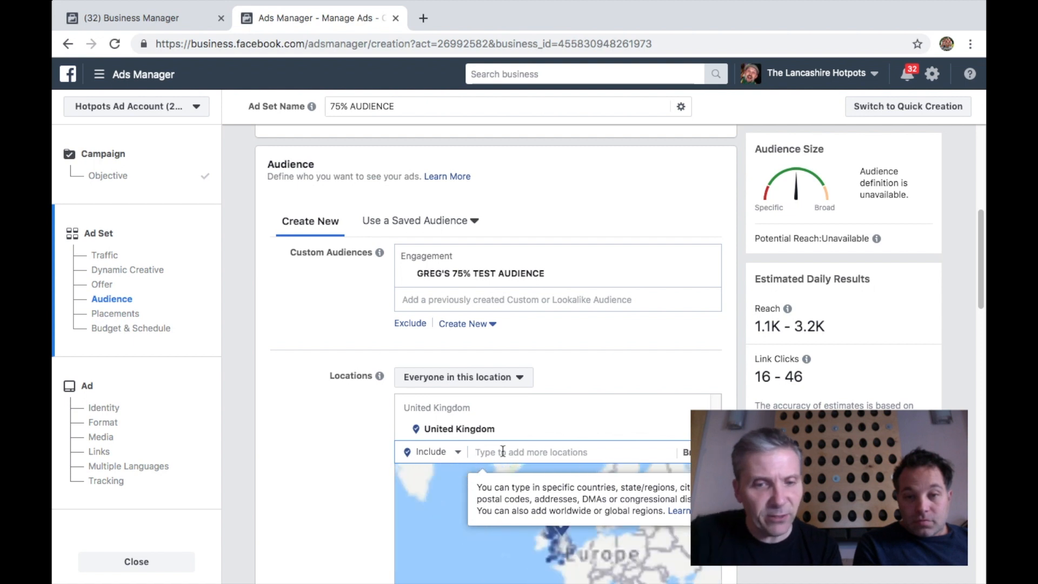
pyautogui.write('IRE')
pyautogui.press('BackSpace')
pyautogui.press('BackSpace')
pyautogui.press('BackSpace')
pyautogui.write('RE')
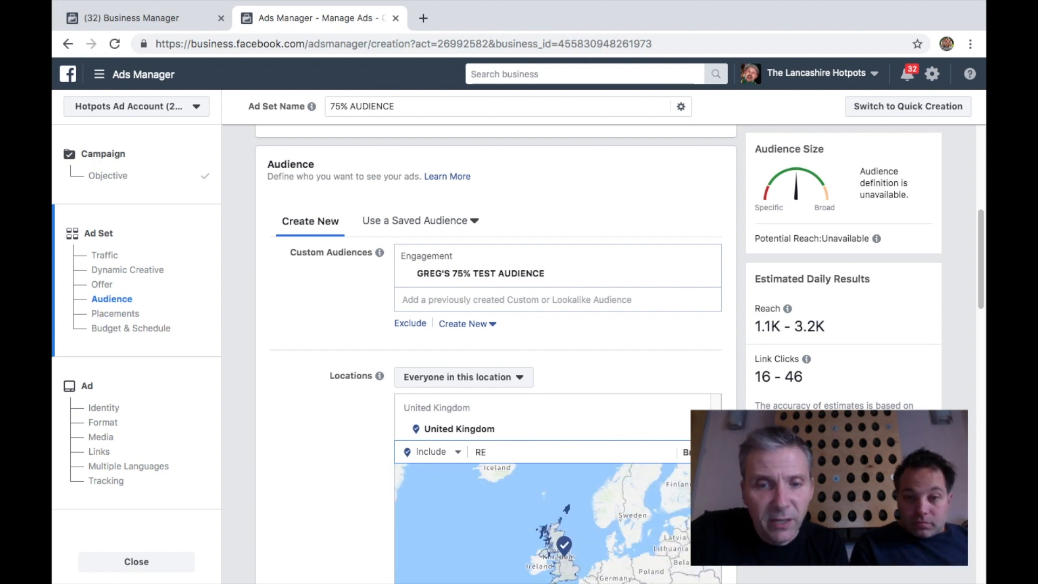
pyautogui.write('PUBLIC OF IRE')
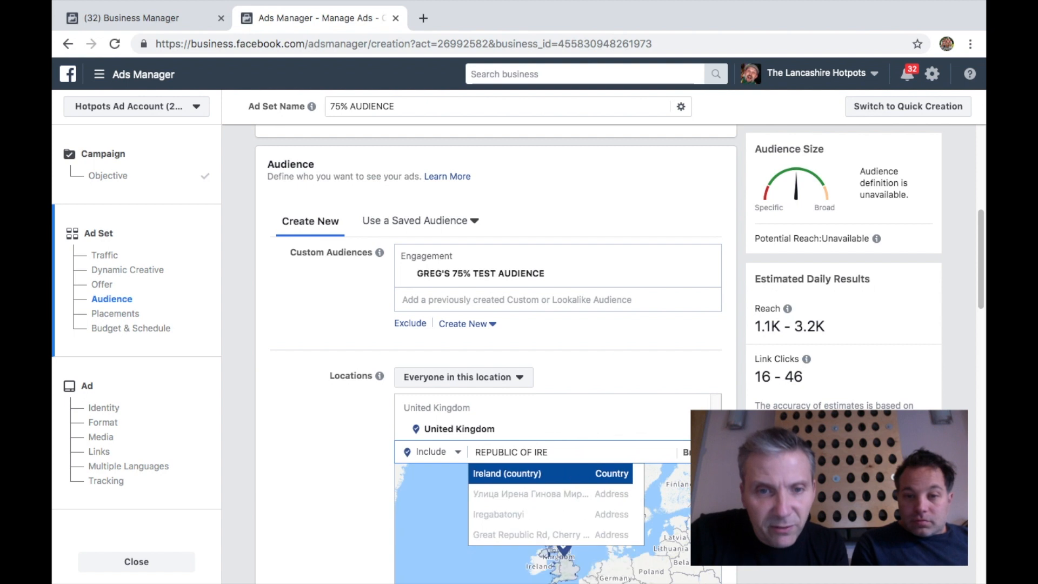
pyautogui.click(502, 479)
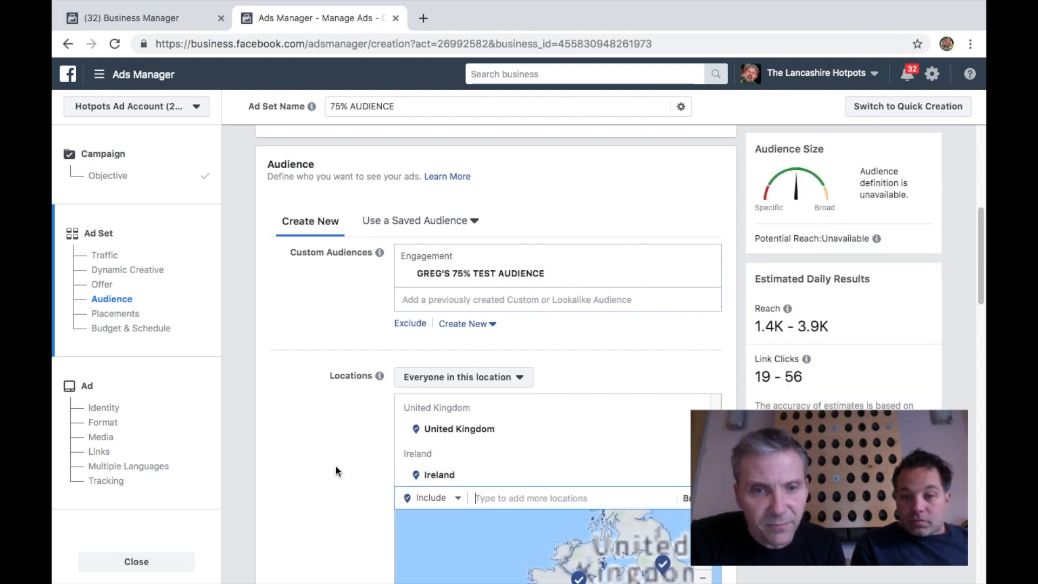
pyautogui.scroll(-4, 336, 466)
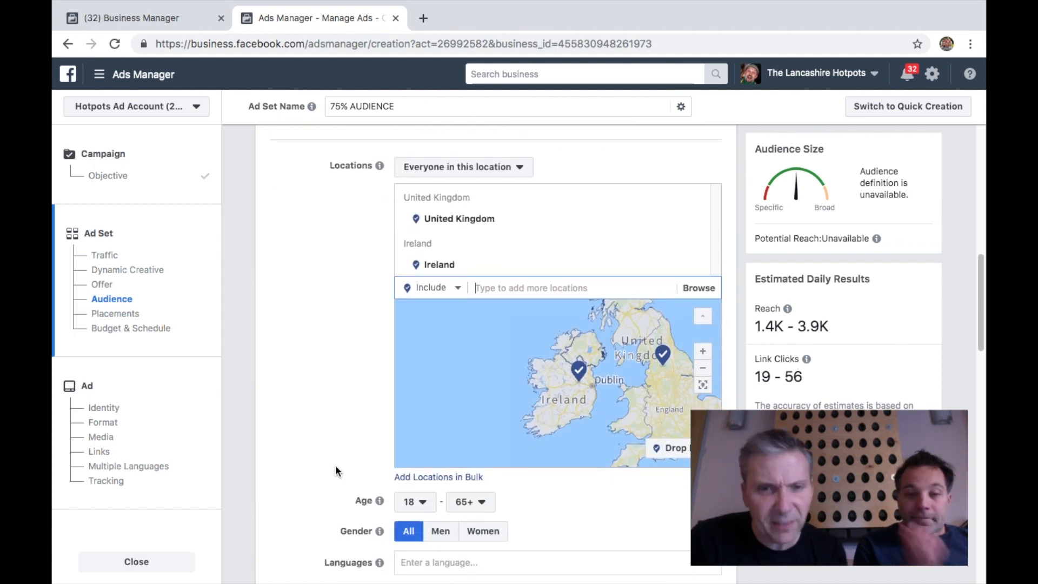
pyautogui.scroll(-1, 336, 470)
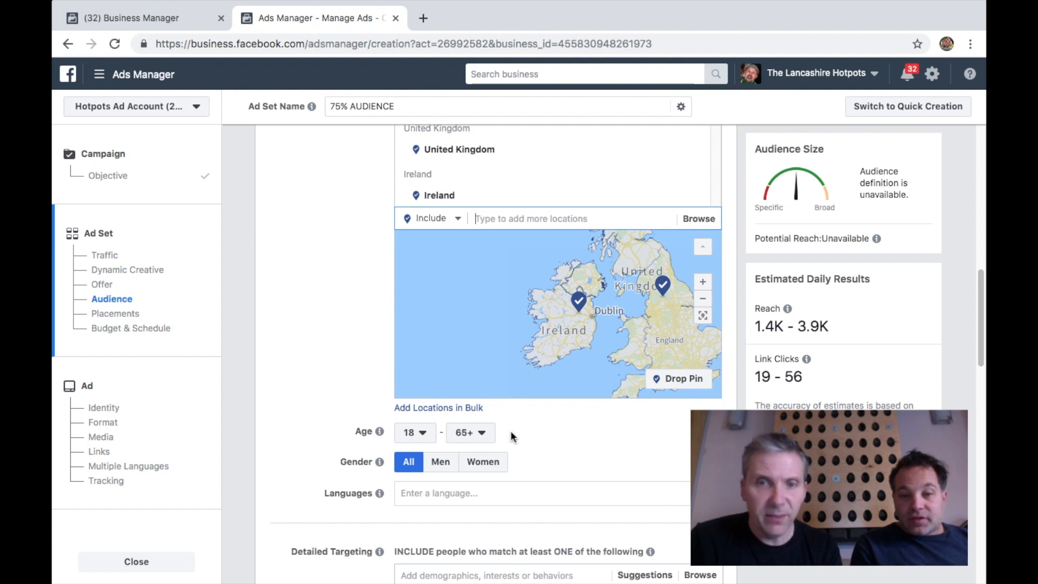
pyautogui.scroll(-4, 585, 431)
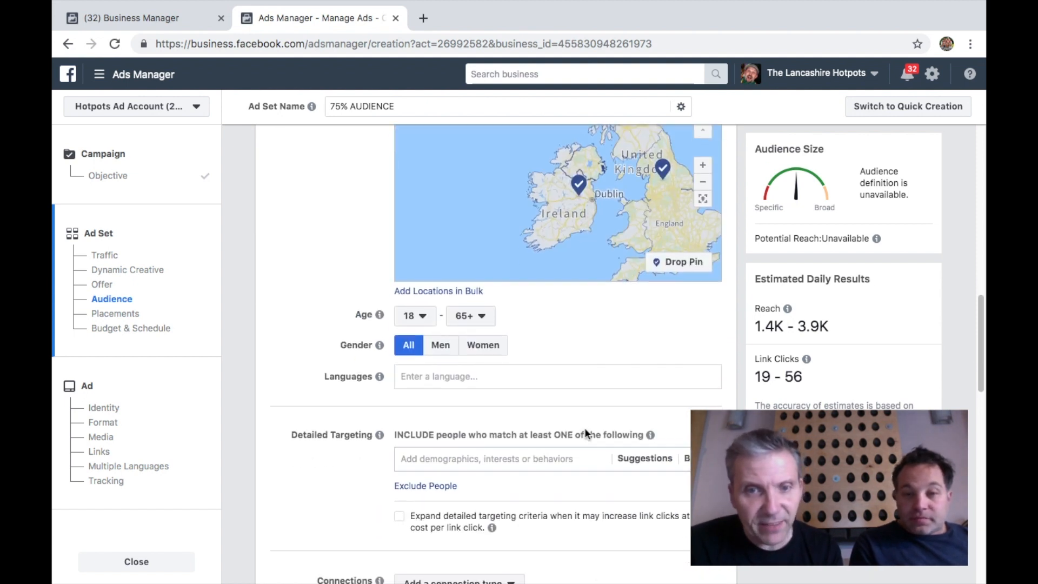
pyautogui.scroll(-2, 585, 432)
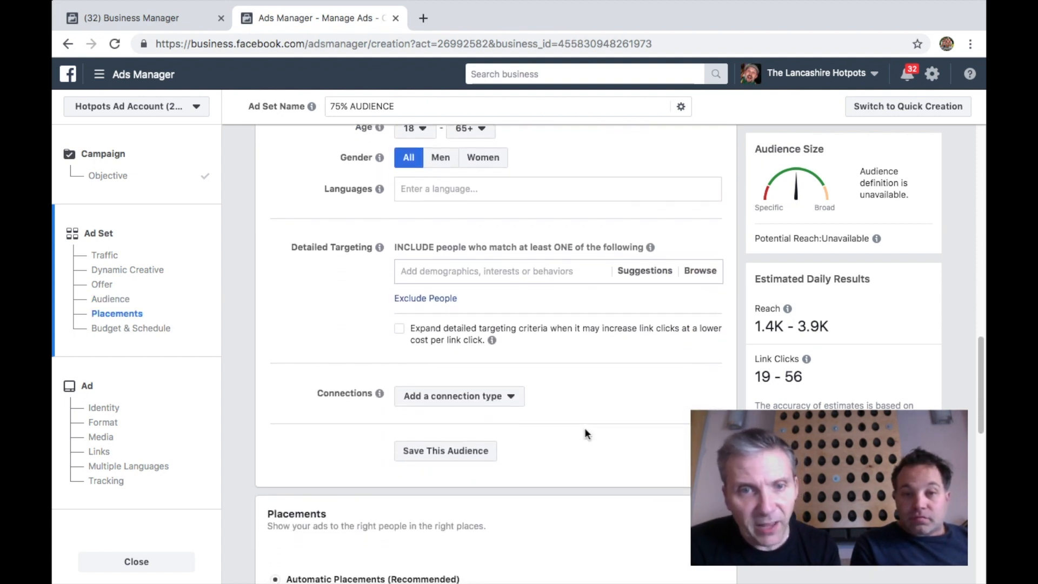
# Switch the ad set's placements from automatic to manually edited placements
pyautogui.scroll(-3, 585, 432)
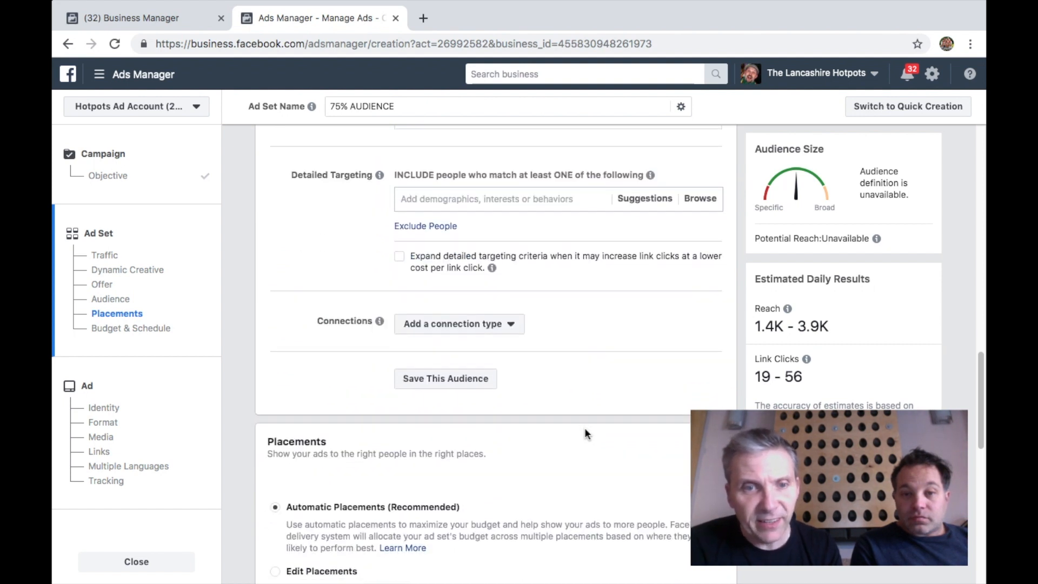
pyautogui.scroll(-1, 585, 433)
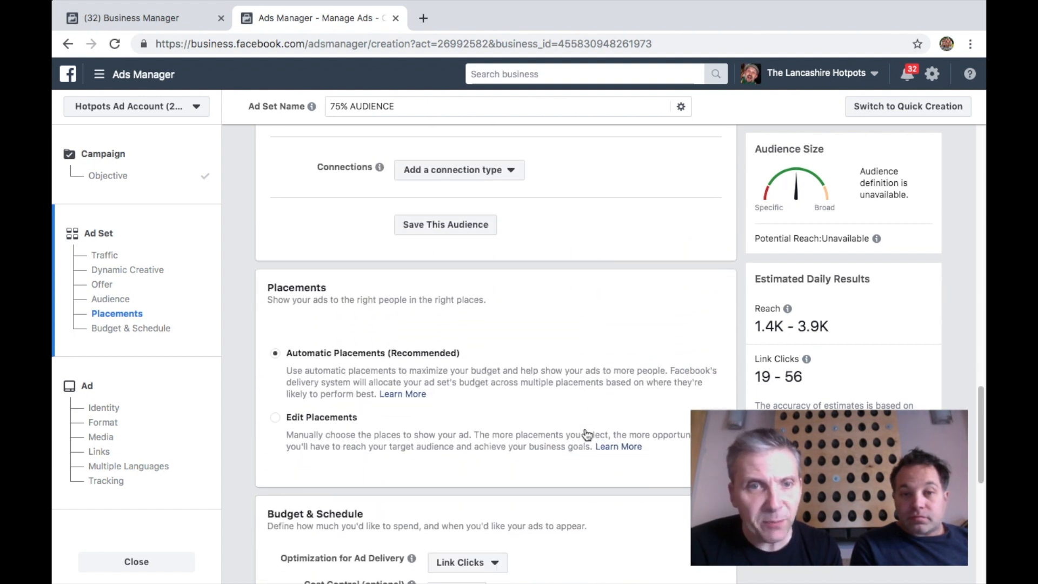
pyautogui.click(276, 418)
# Deselect all Feeds placements and all Stories placements
pyautogui.scroll(-3, 516, 389)
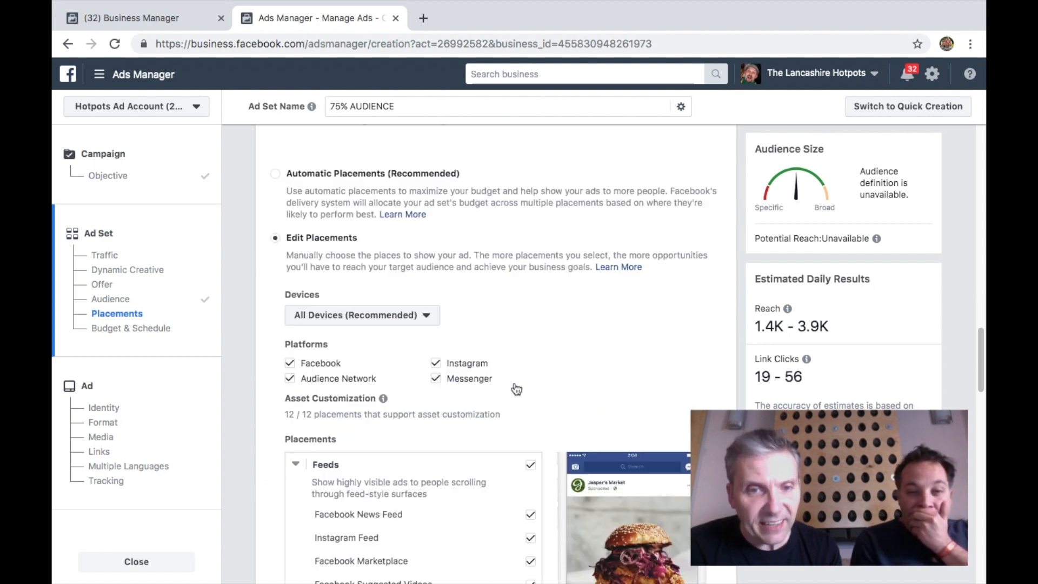
pyautogui.scroll(-5, 516, 389)
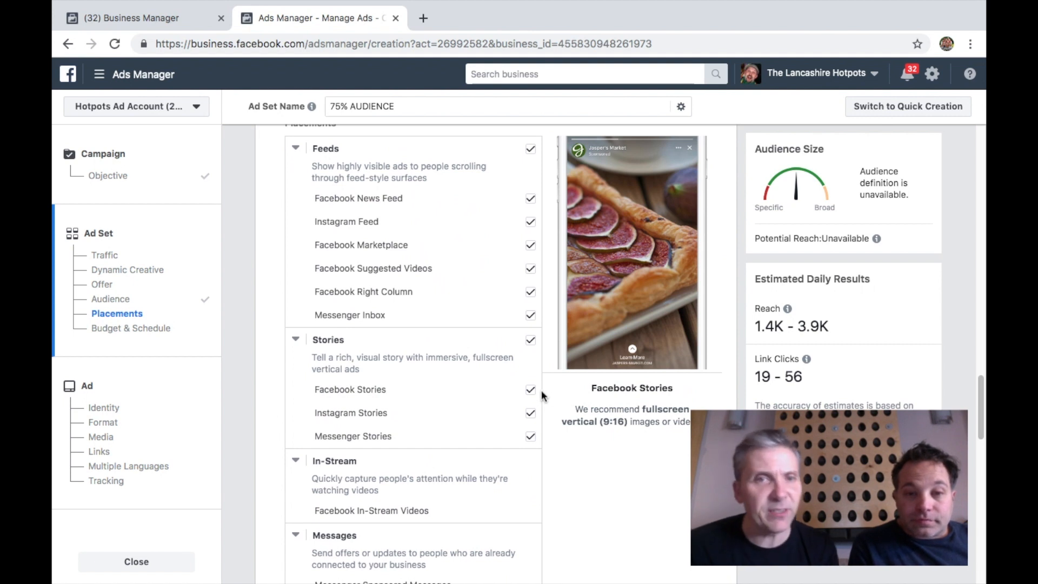
pyautogui.scroll(-2, 541, 392)
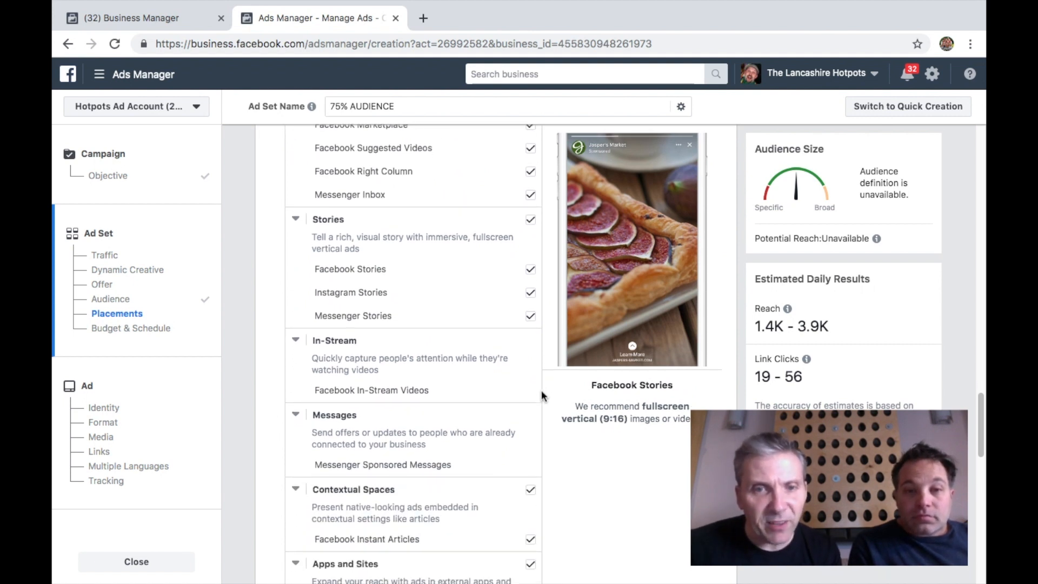
pyautogui.scroll(2, 540, 386)
pyautogui.scroll(2, 546, 341)
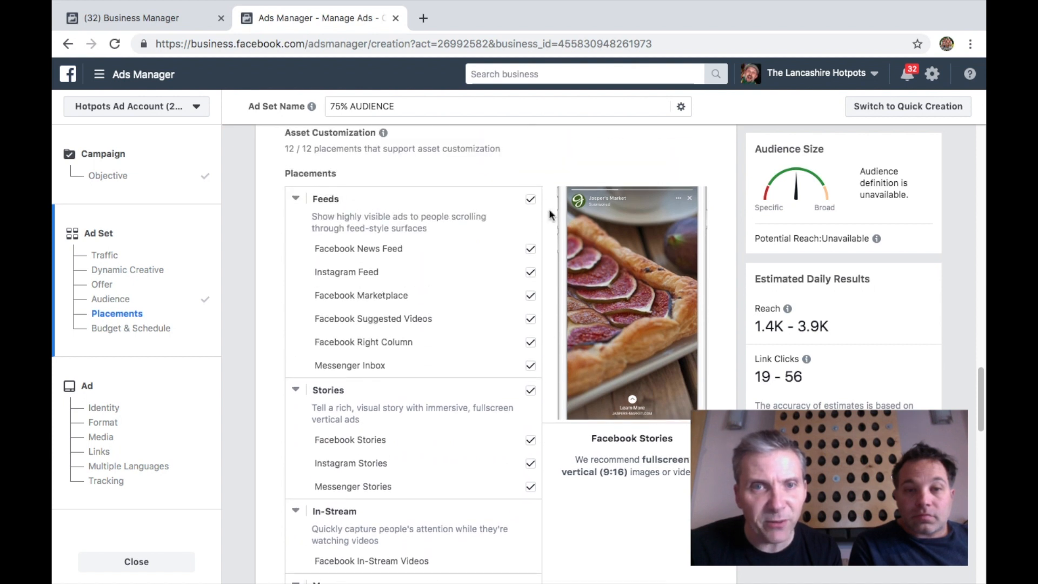
pyautogui.click(530, 199)
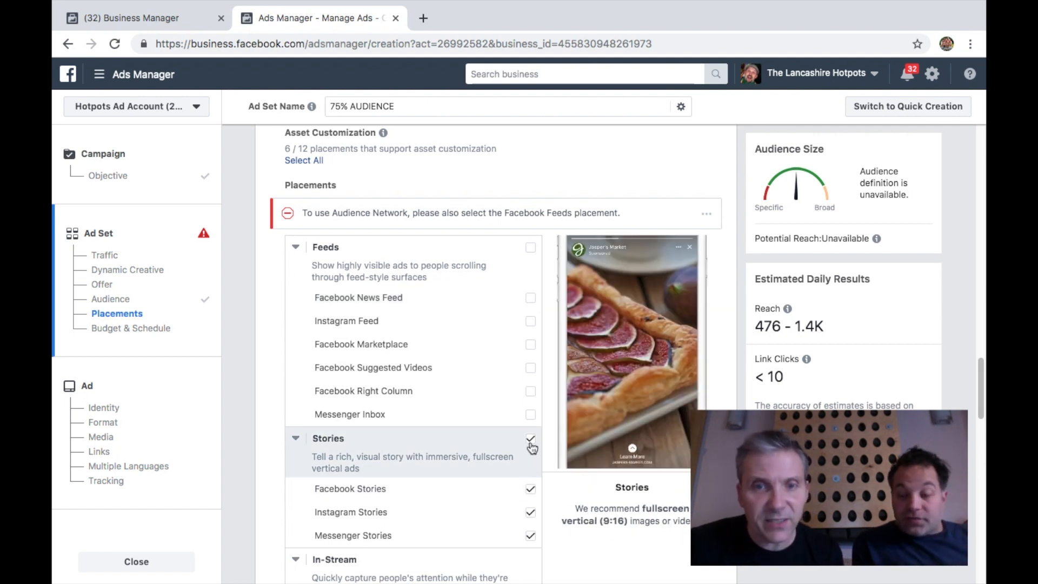
pyautogui.click(533, 499)
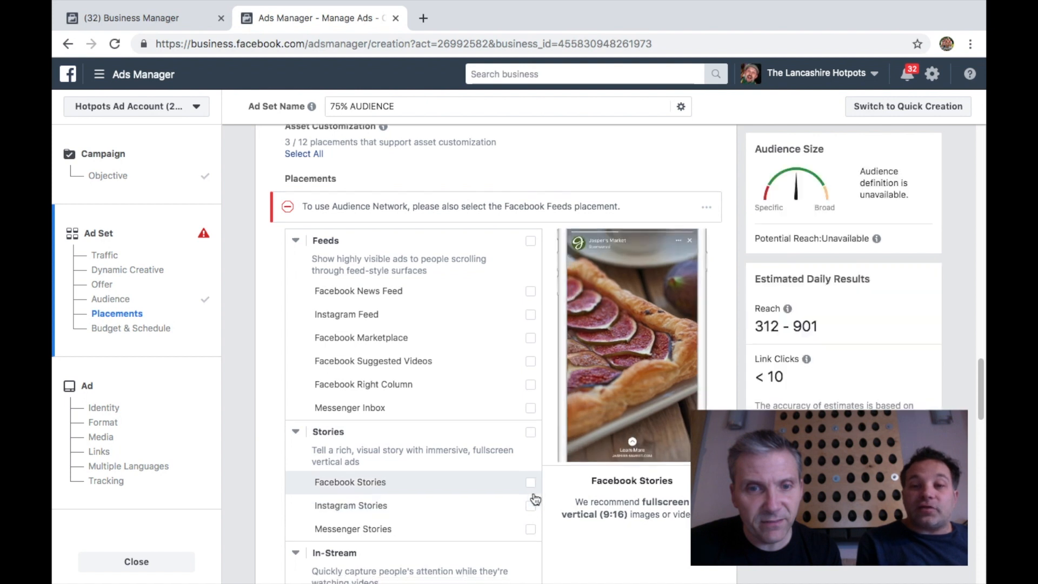
# Deselect the Contextual Spaces placements and Audience Network Native, Banner and Interstitial
pyautogui.scroll(-3, 533, 497)
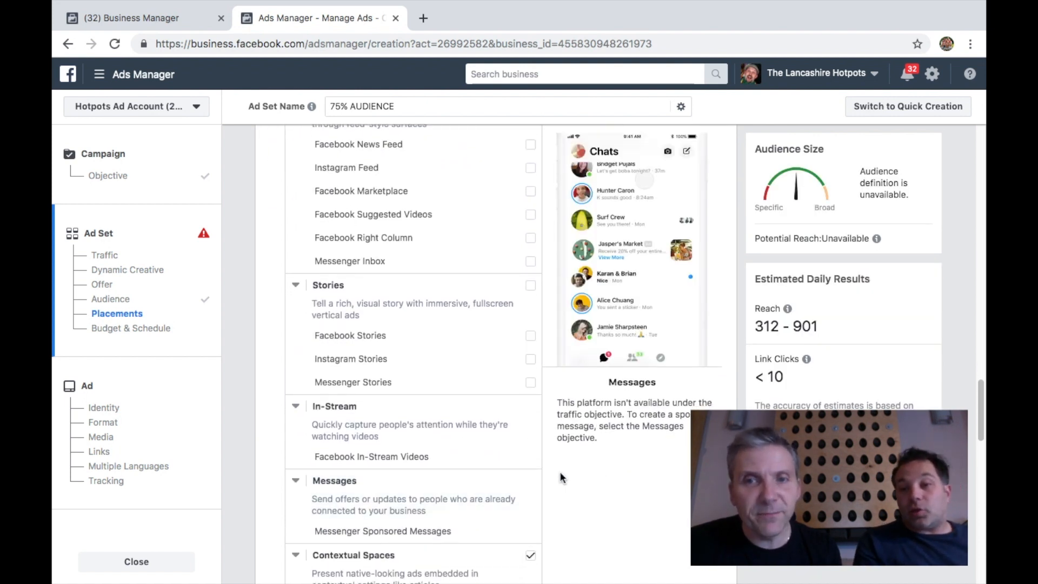
pyautogui.scroll(-1, 559, 471)
pyautogui.scroll(-1, 560, 475)
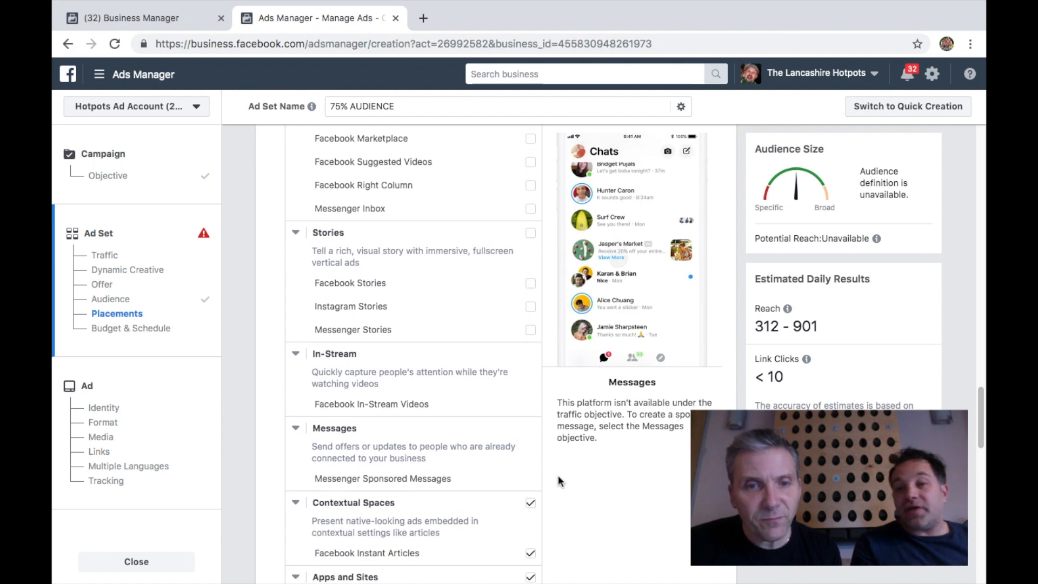
pyautogui.click(531, 503)
pyautogui.scroll(-4, 567, 505)
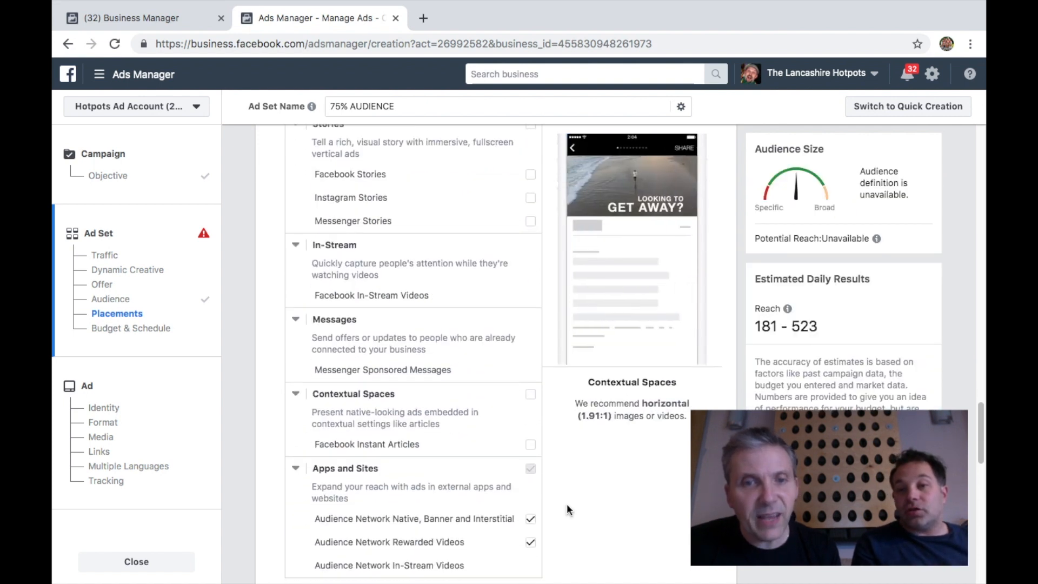
pyautogui.click(529, 517)
pyautogui.scroll(-1, 560, 529)
pyautogui.scroll(12, 561, 530)
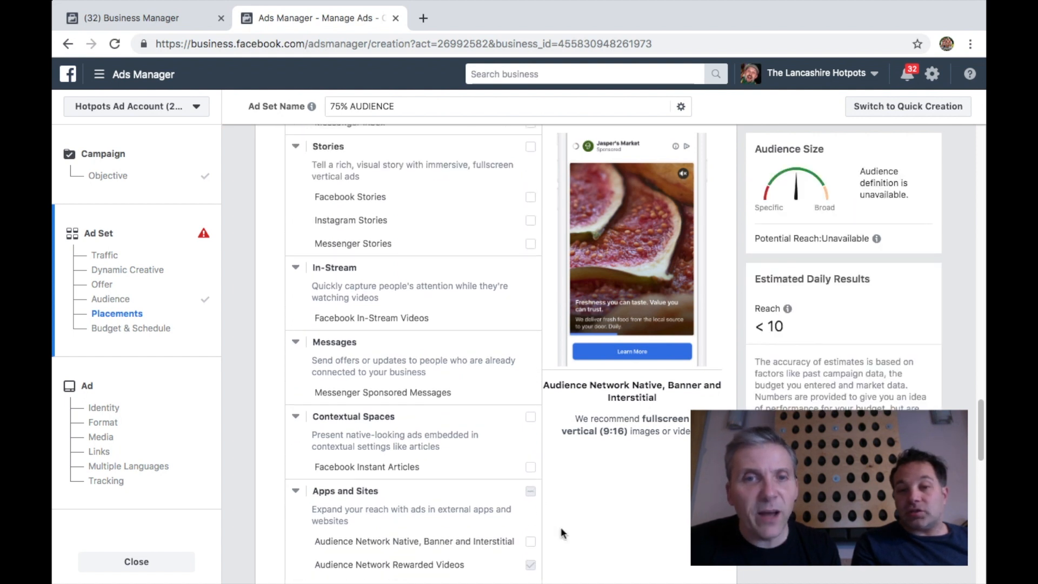
pyautogui.scroll(4, 560, 527)
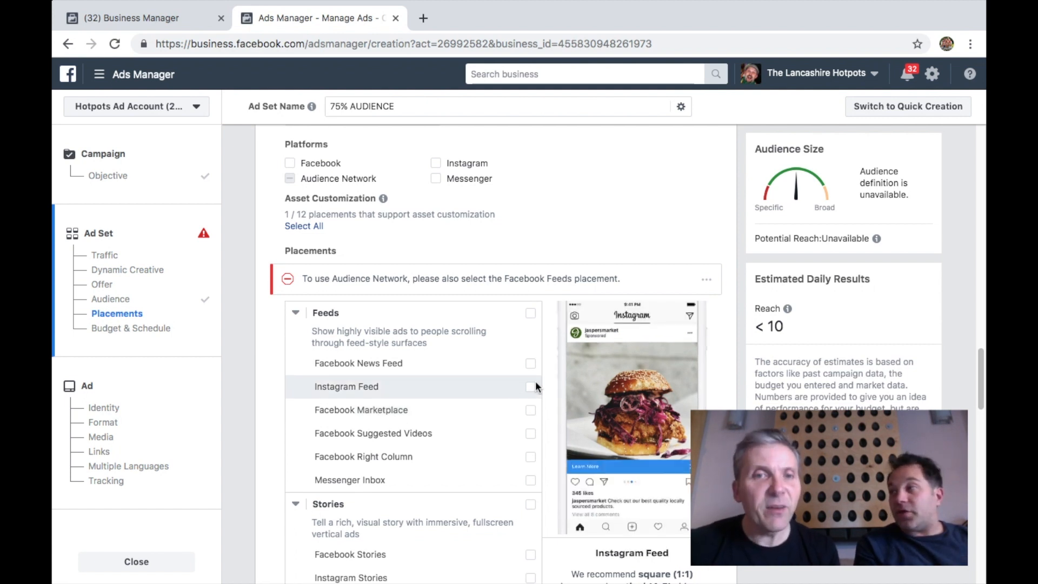
# Select Facebook News Feed, Facebook Marketplace, Facebook Suggested Videos and Facebook Right Column as feed placements, leaving Instagram Feed off
pyautogui.click(530, 366)
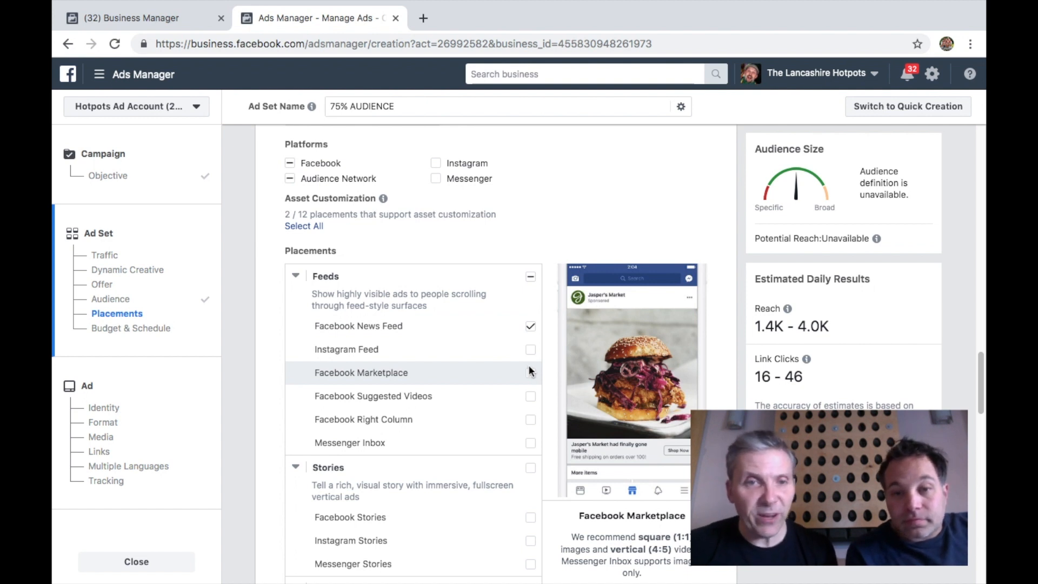
pyautogui.click(531, 351)
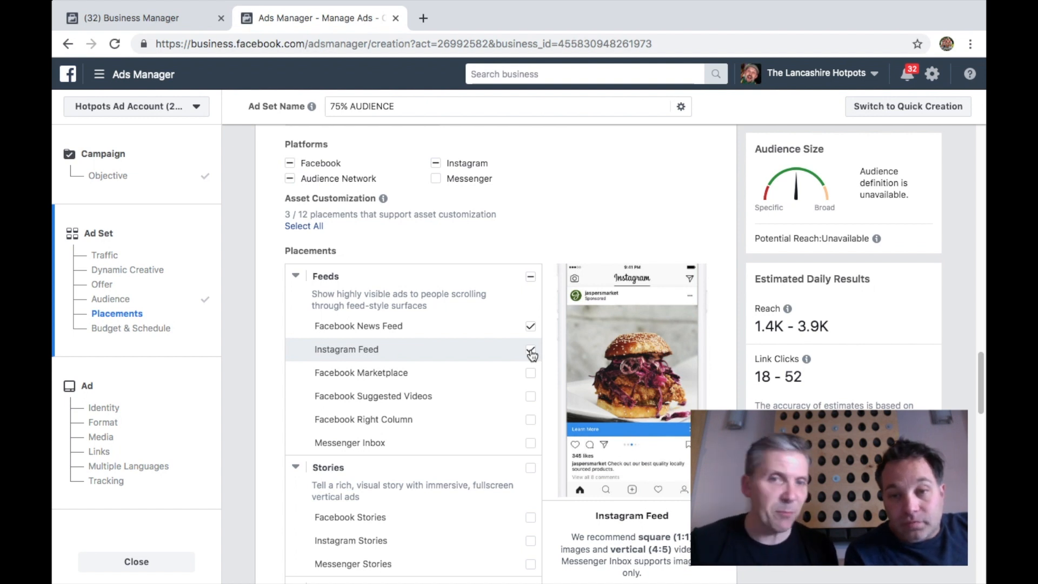
pyautogui.click(531, 352)
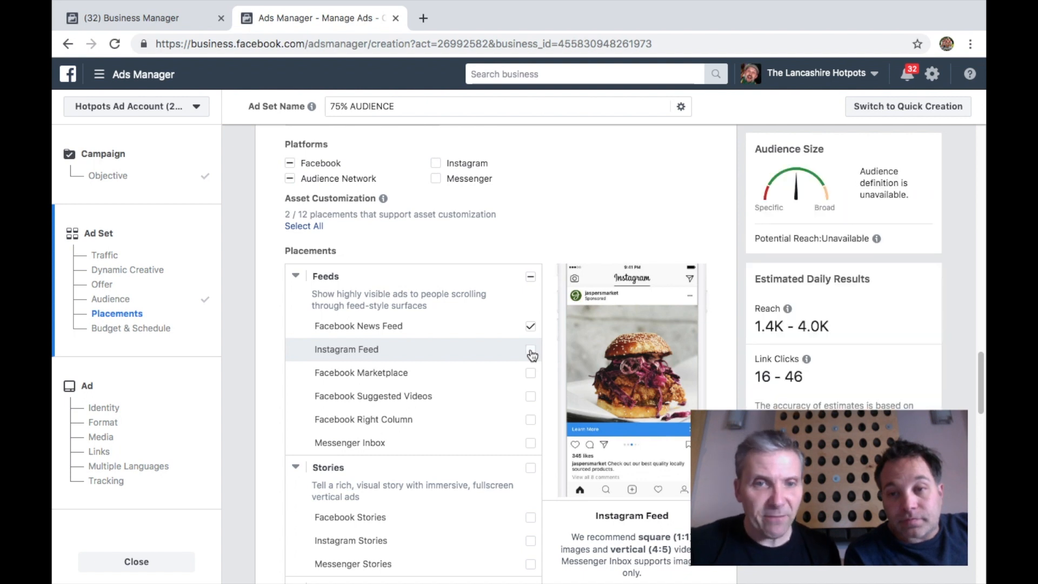
pyautogui.click(531, 423)
pyautogui.click(530, 398)
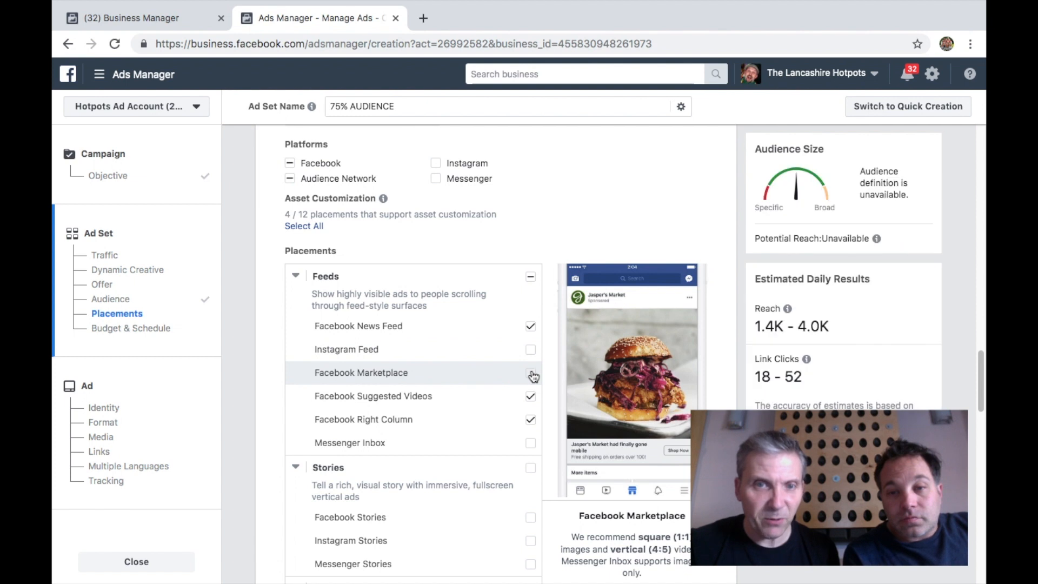
pyautogui.click(532, 374)
pyautogui.click(531, 350)
pyautogui.click(532, 351)
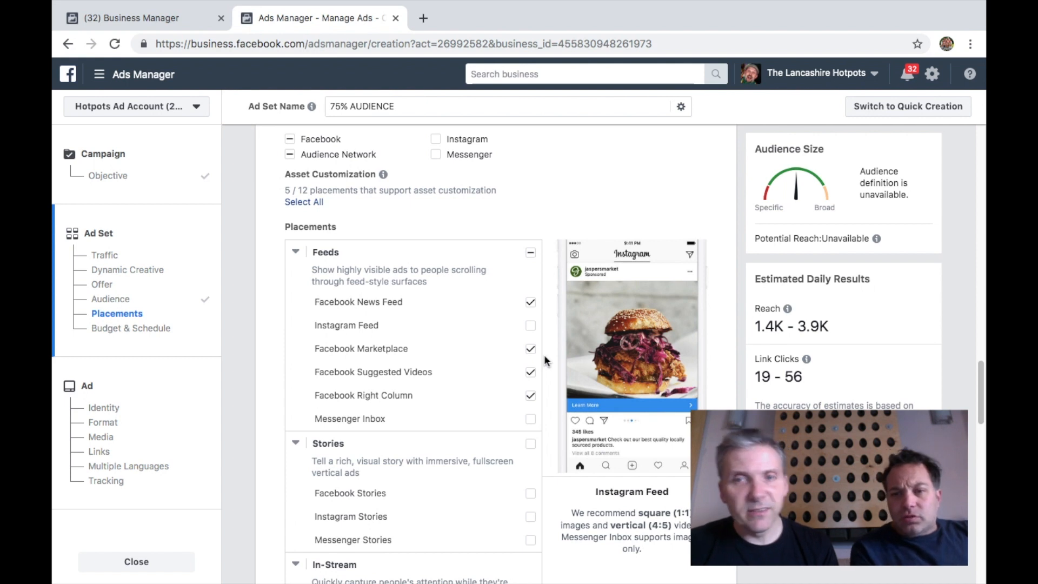
# Set the ad set's daily budget to £5.00
pyautogui.scroll(-7, 544, 354)
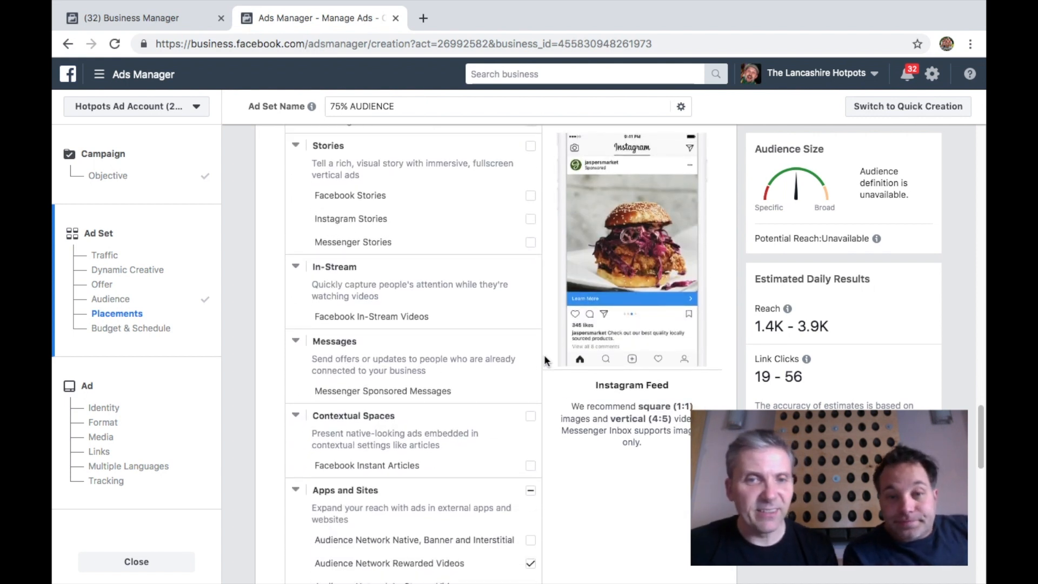
pyautogui.scroll(-4, 544, 358)
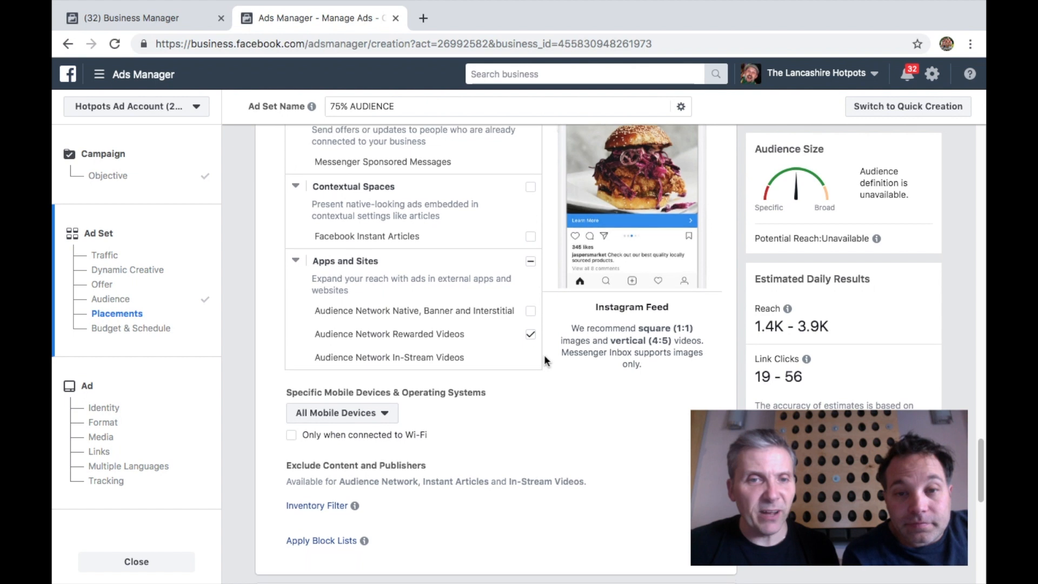
pyautogui.scroll(-6, 544, 354)
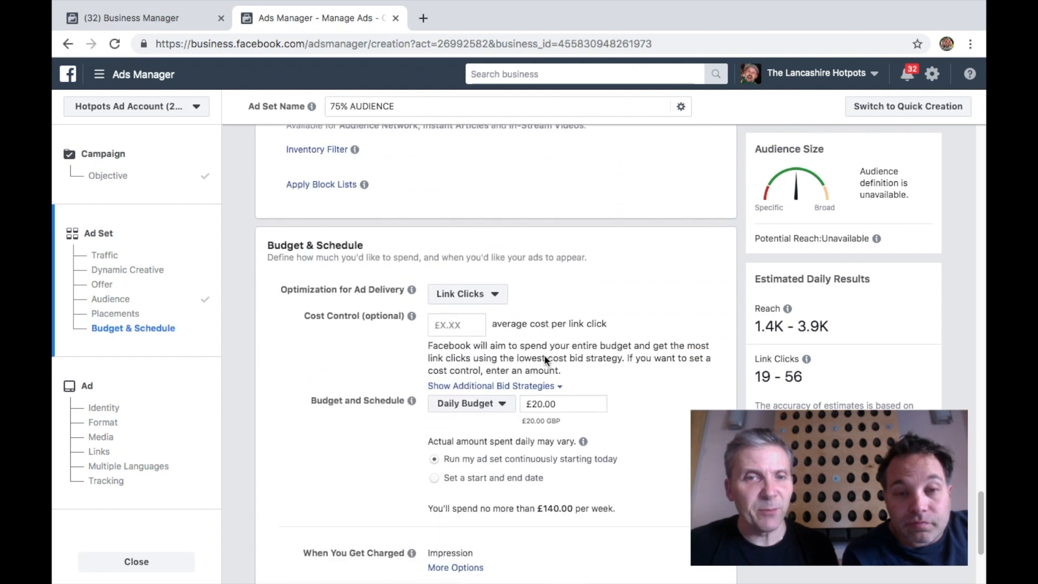
pyautogui.scroll(-1, 545, 355)
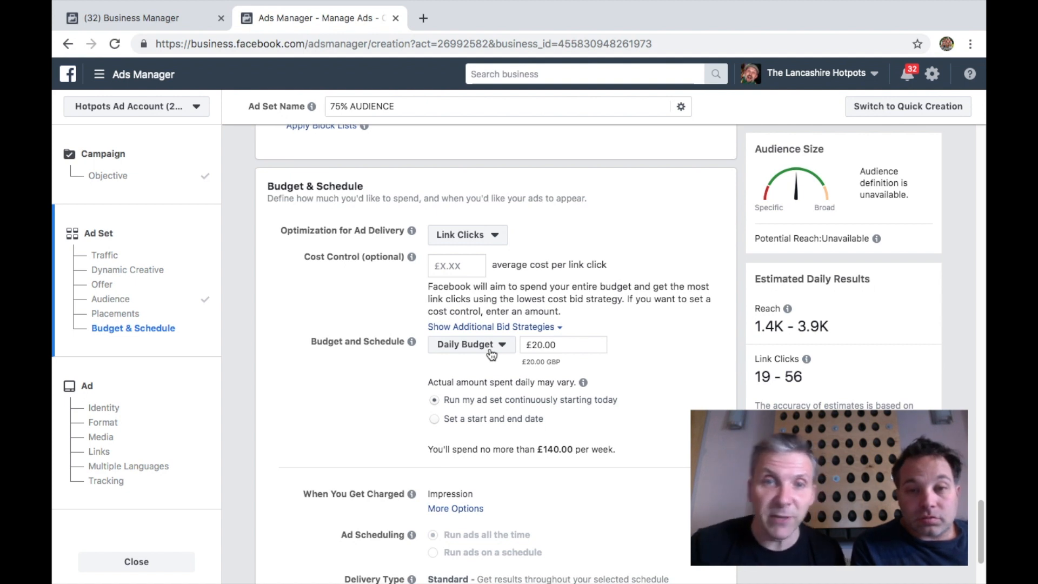
pyautogui.moveTo(561, 347); pyautogui.dragTo(538, 349)
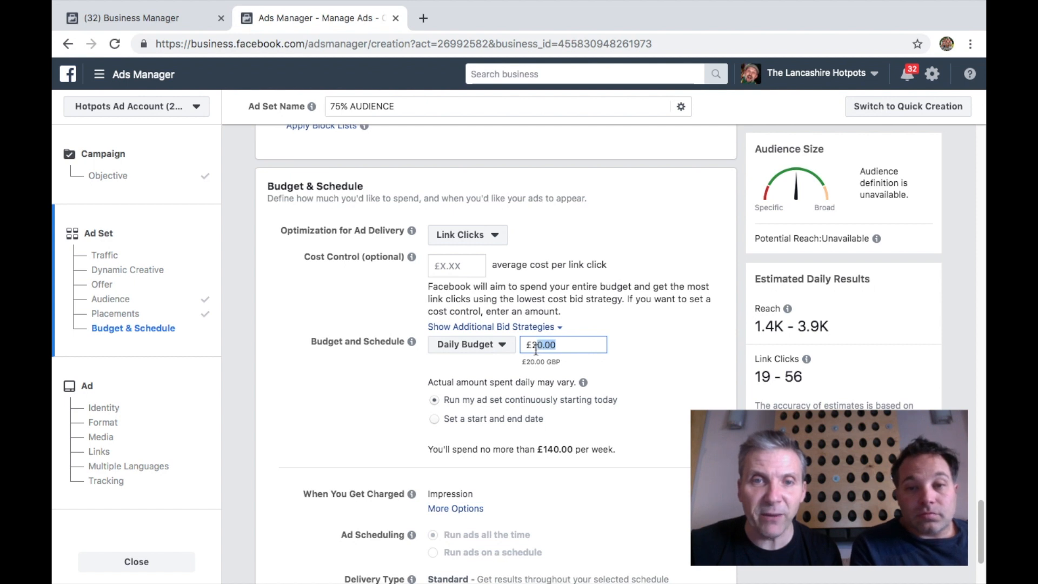
pyautogui.write('5')
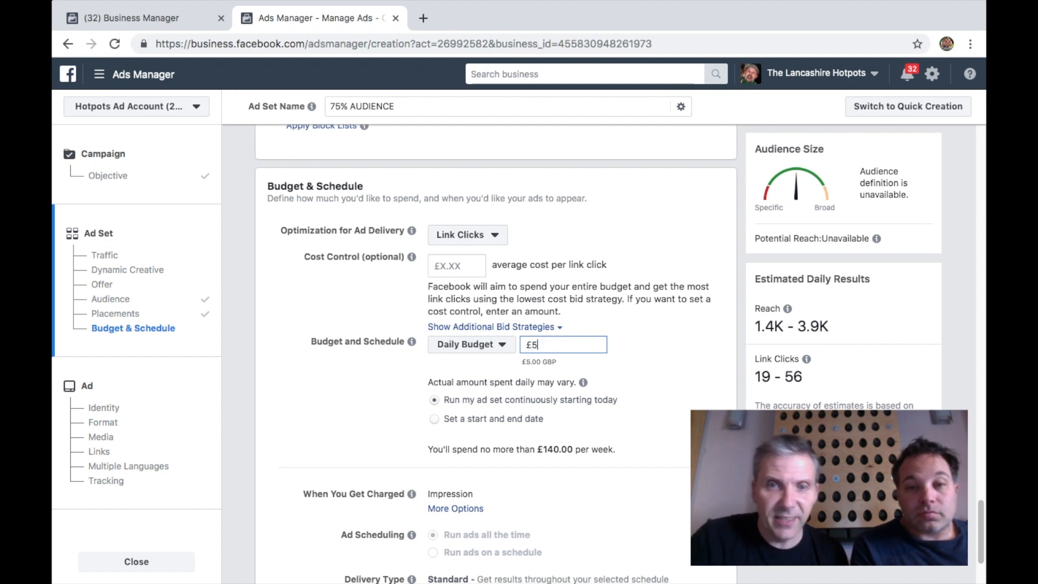
pyautogui.click(630, 365)
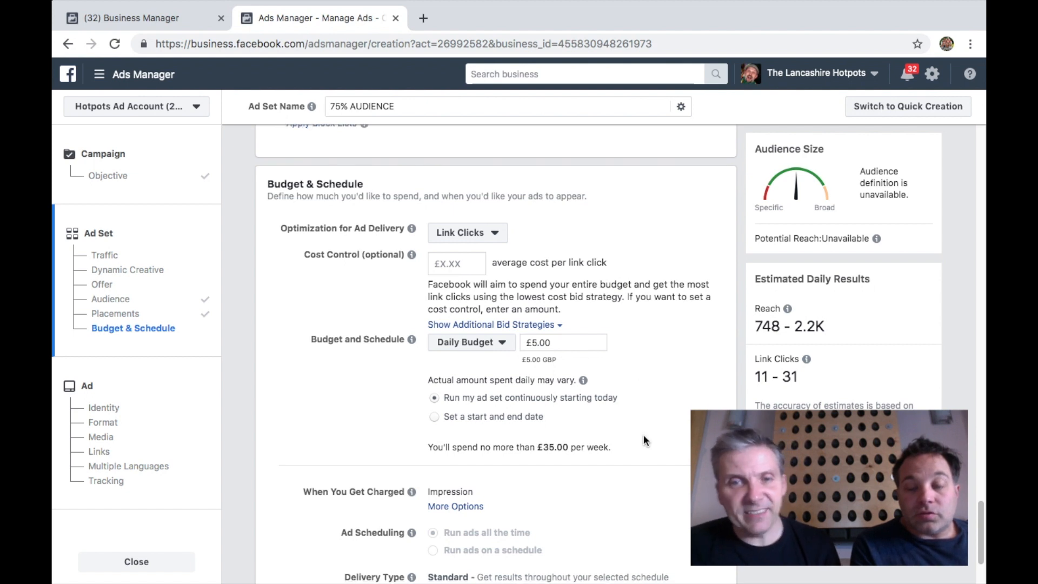
# Continue from the ad set to the ad setup
pyautogui.scroll(-1, 644, 436)
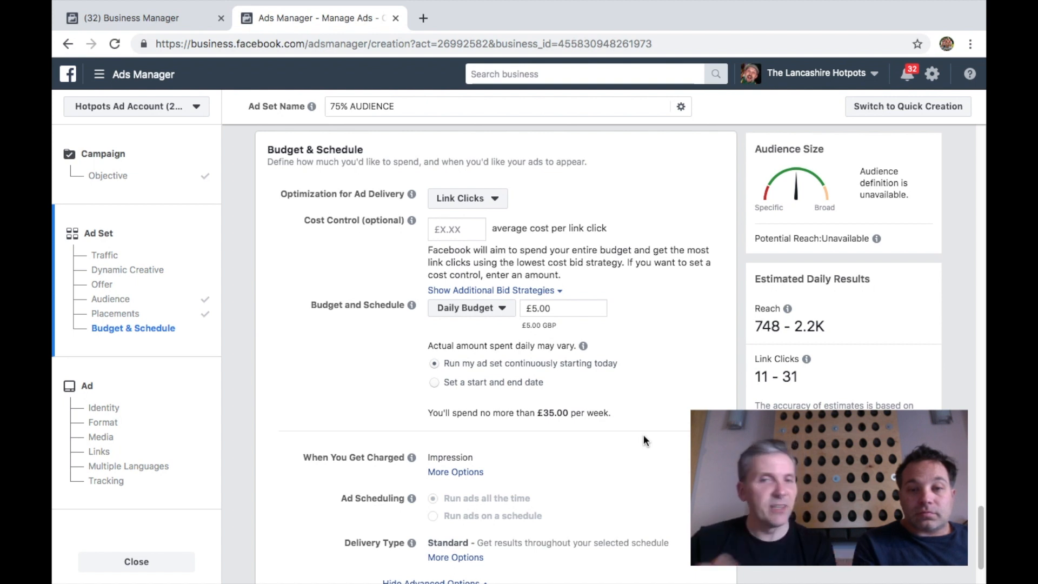
pyautogui.scroll(-2, 674, 447)
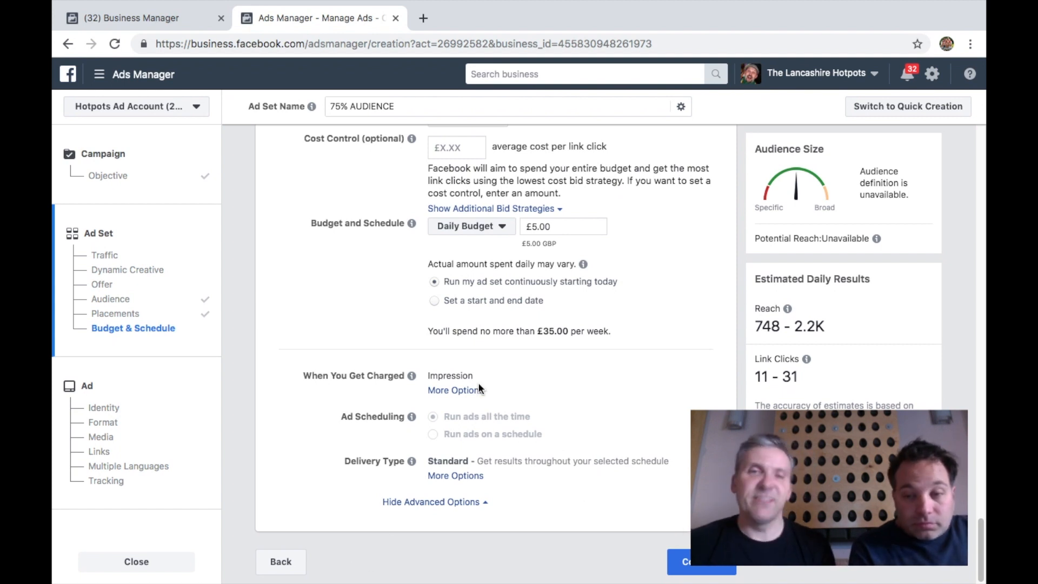
pyautogui.click(708, 565)
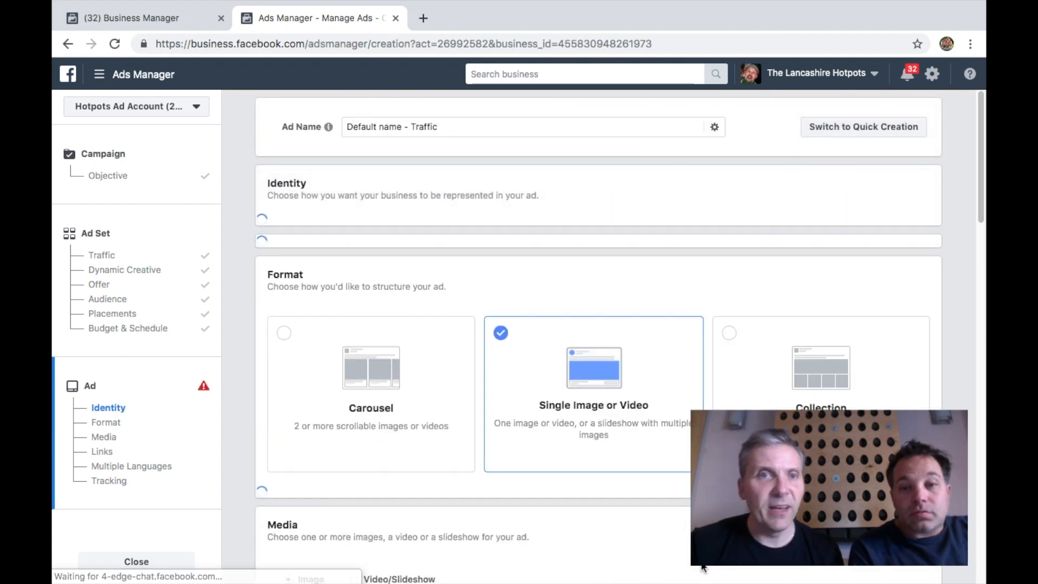
# Name the ad MAILING LIST SIGN UP
pyautogui.moveTo(463, 128); pyautogui.dragTo(291, 115)
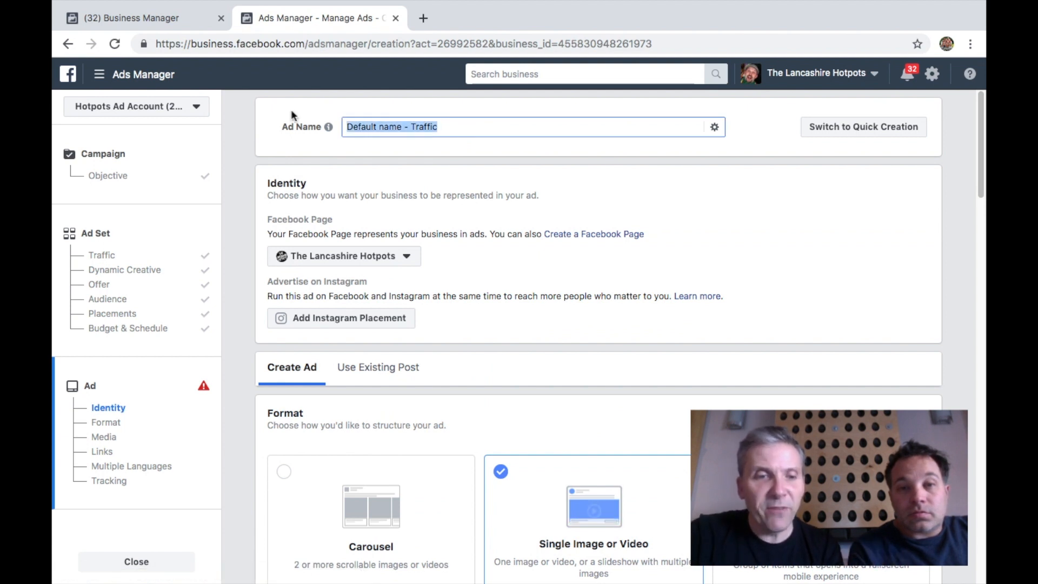
pyautogui.write('MAILING LI')
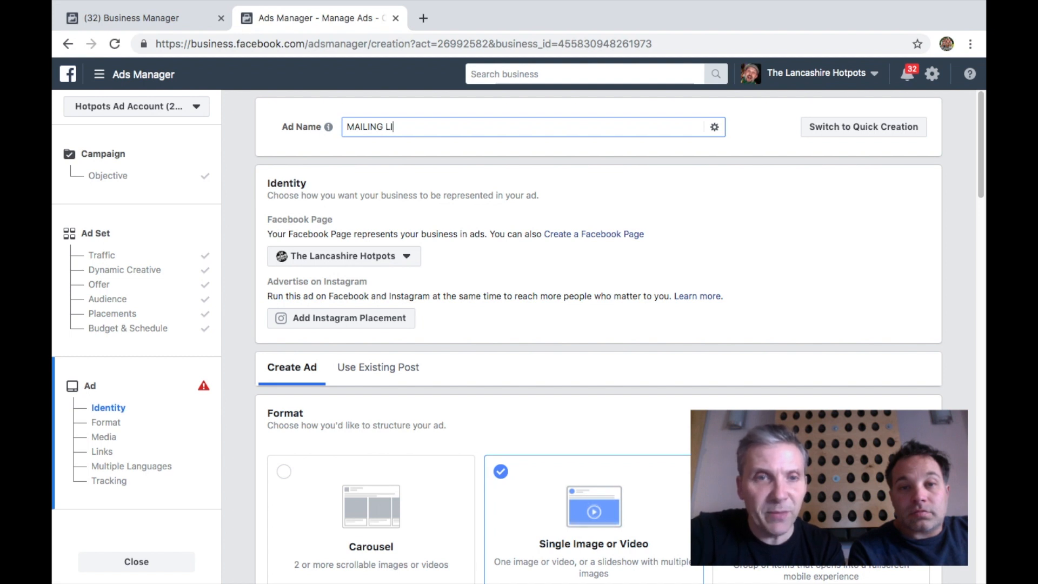
pyautogui.write('ST SIGN')
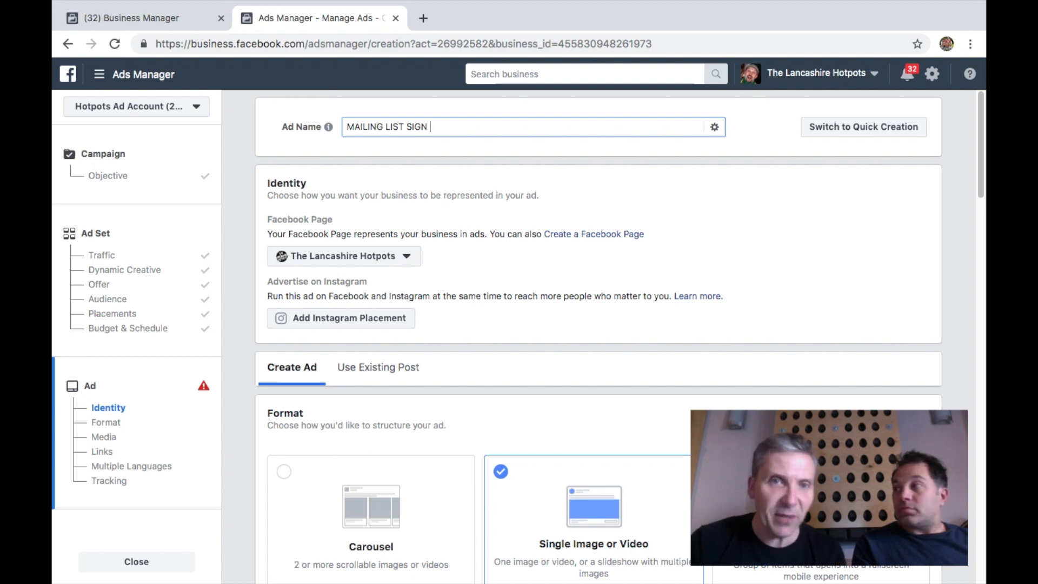
pyautogui.write('UP')
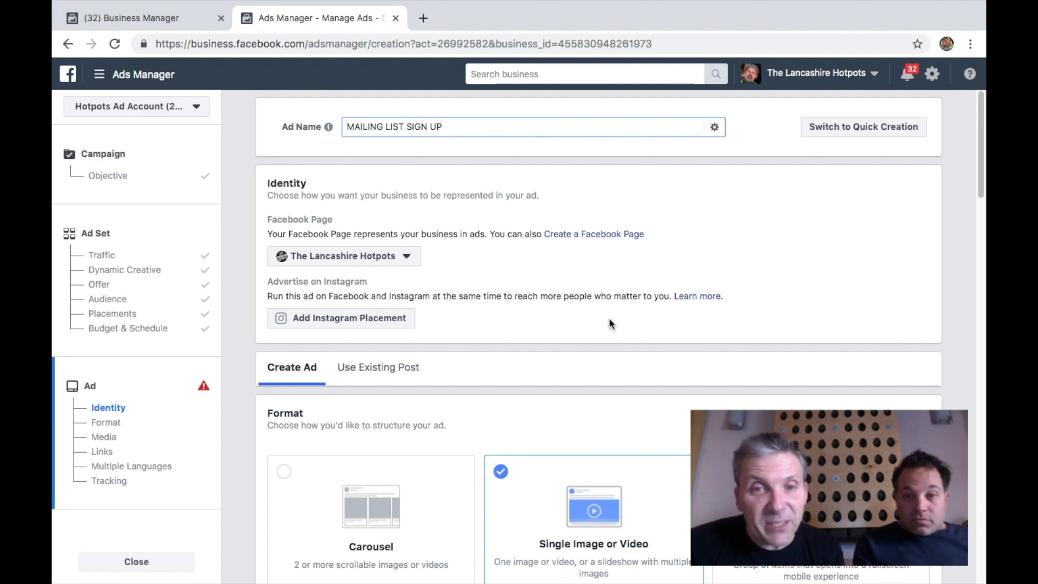
pyautogui.scroll(-2, 609, 323)
pyautogui.scroll(-2, 609, 323)
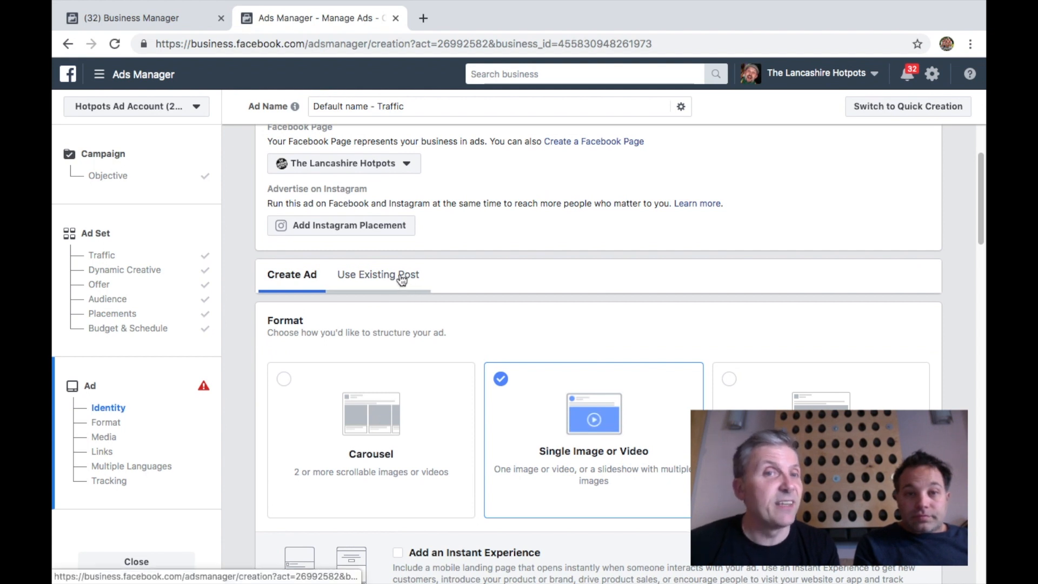
pyautogui.scroll(-3, 586, 249)
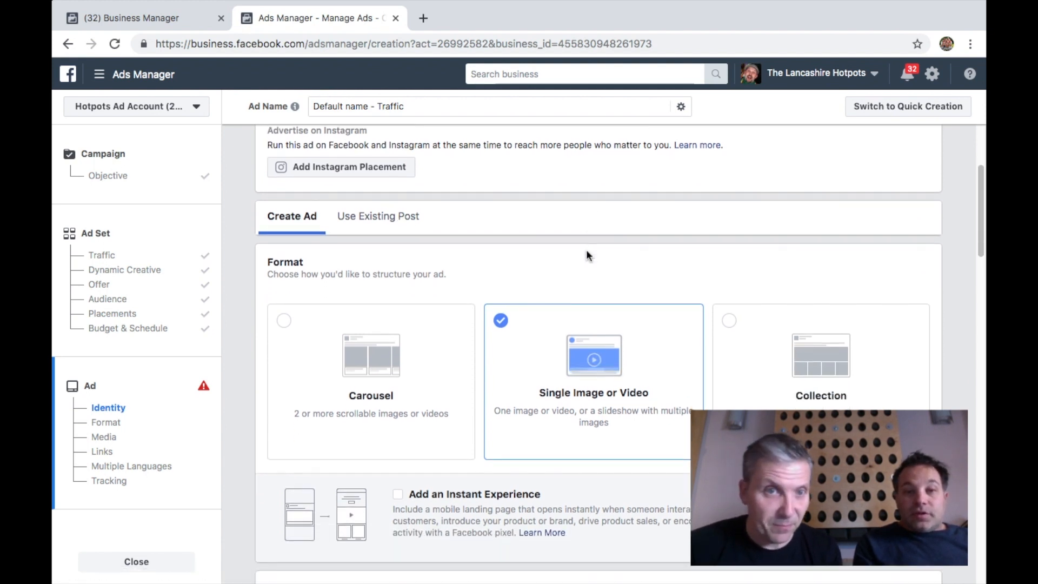
pyautogui.scroll(-1, 587, 252)
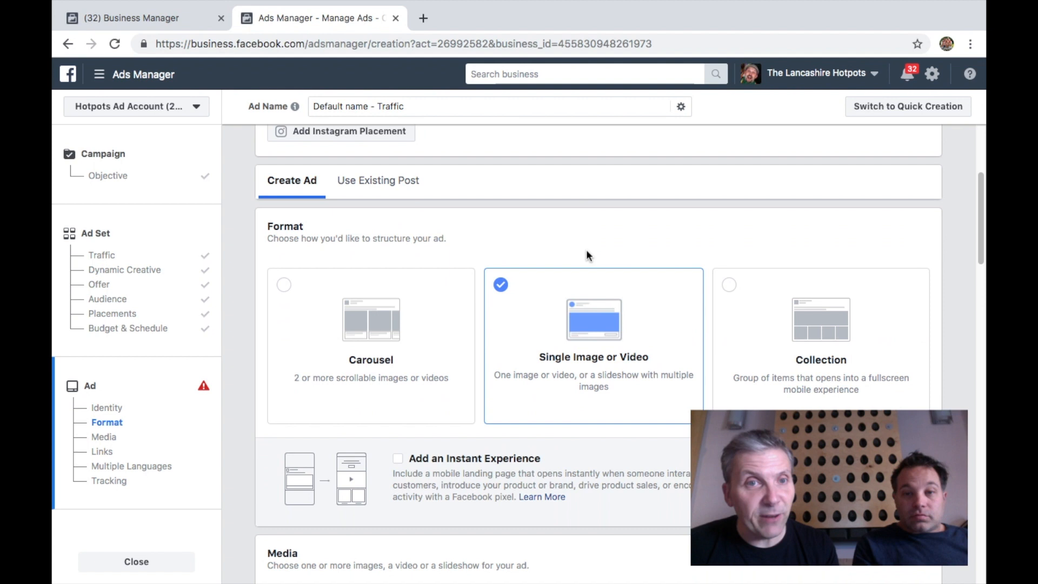
# Choose the image great Hotpot pic.jpg from the account's image library as the ad's media
pyautogui.scroll(-5, 588, 254)
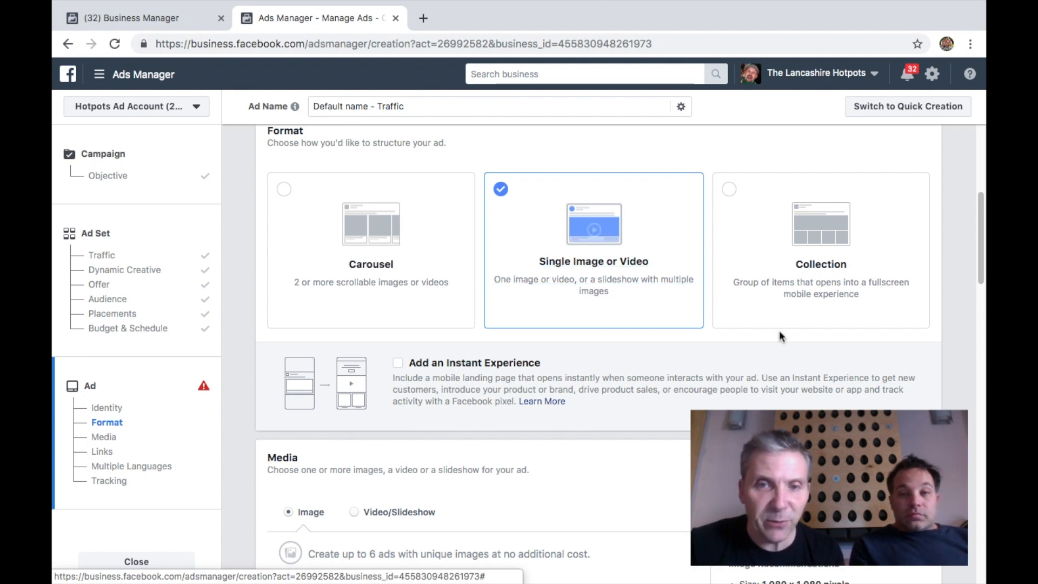
pyautogui.scroll(-3, 650, 443)
pyautogui.scroll(-3, 650, 449)
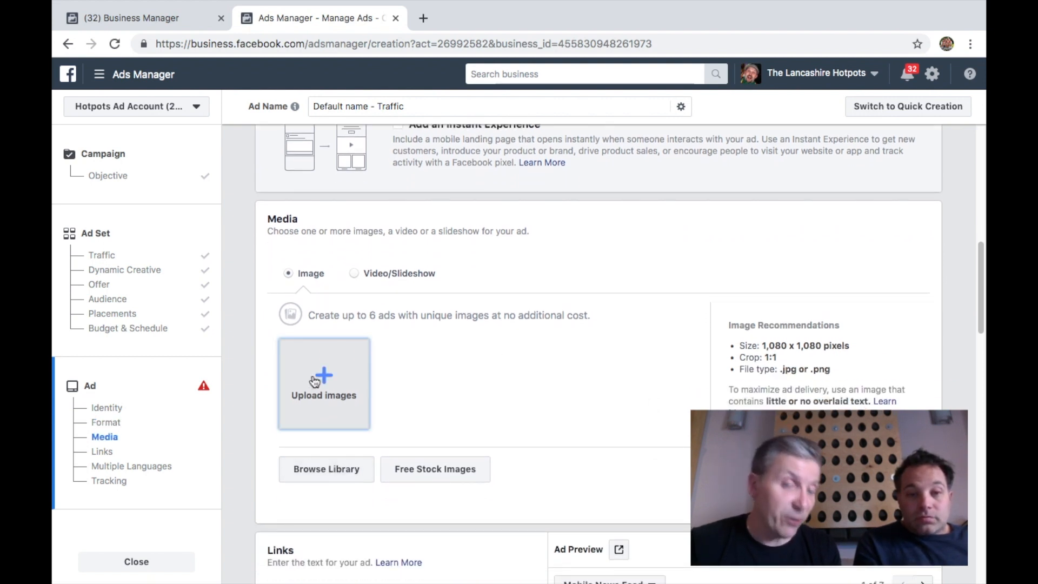
pyautogui.click(320, 470)
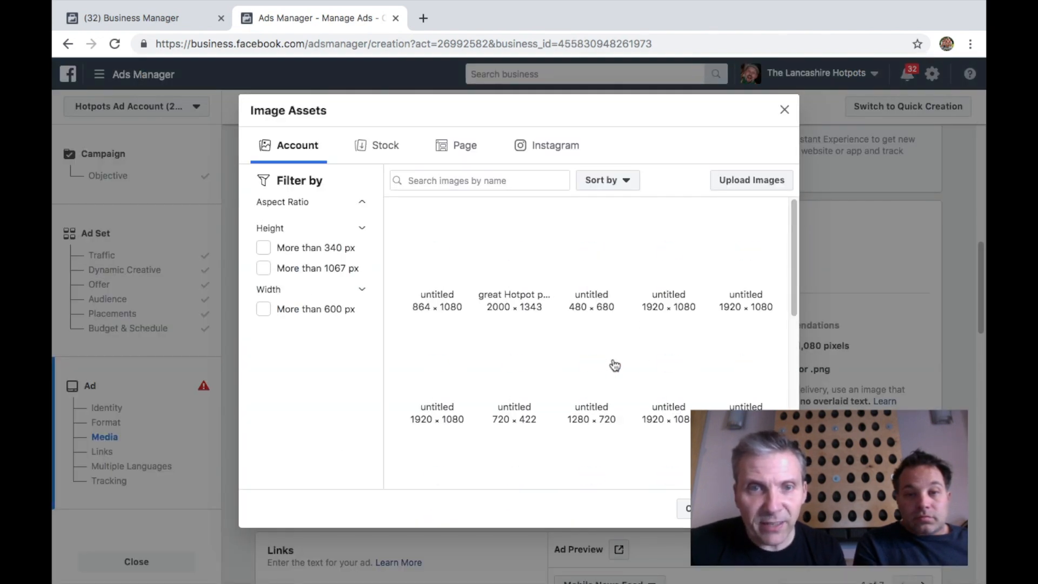
pyautogui.click(521, 254)
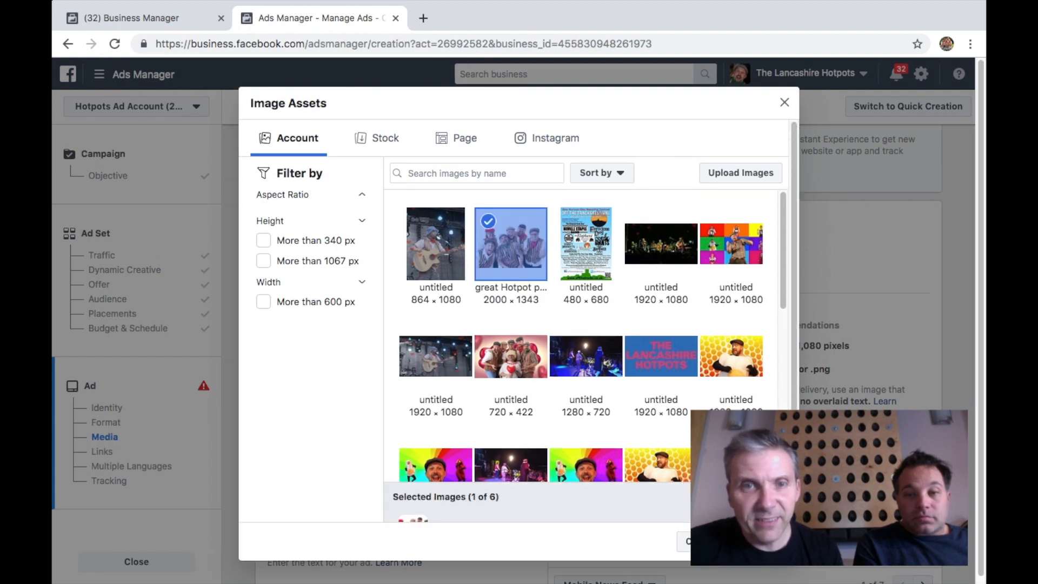
pyautogui.click(759, 541)
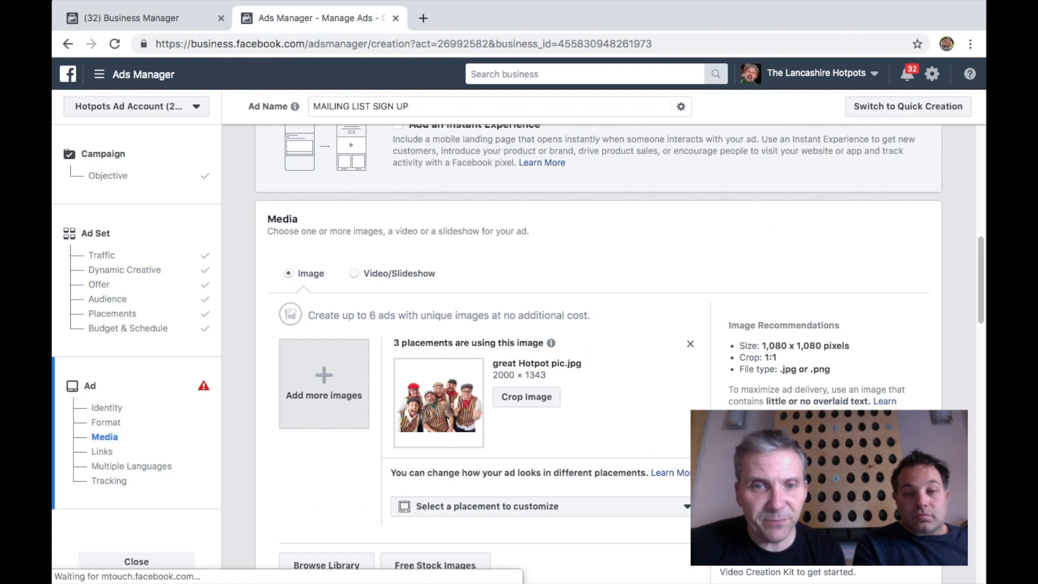
# Open the placement customization list to review which placements use the image, then close it
pyautogui.scroll(-2, 633, 492)
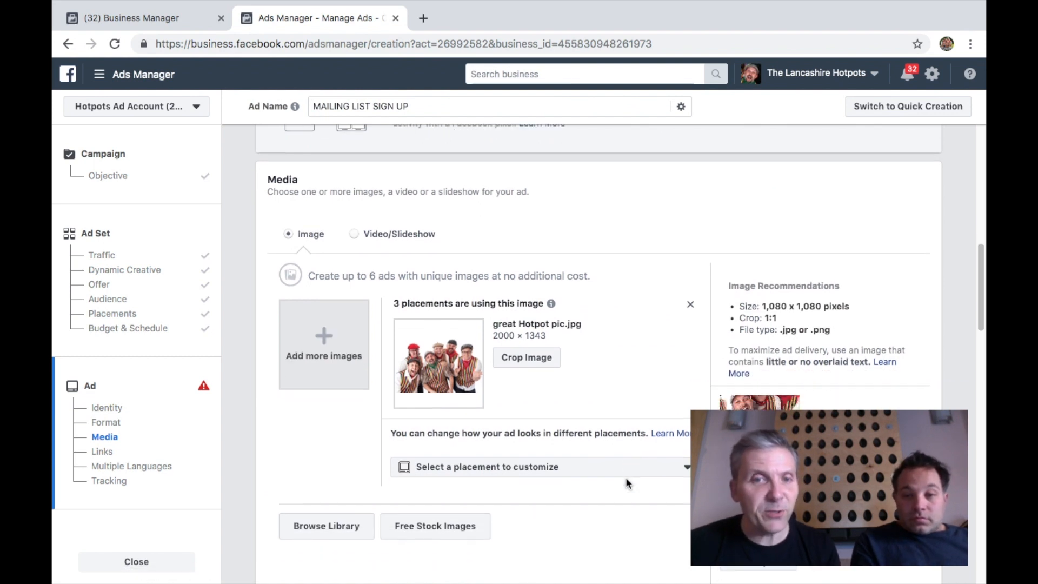
pyautogui.click(548, 423)
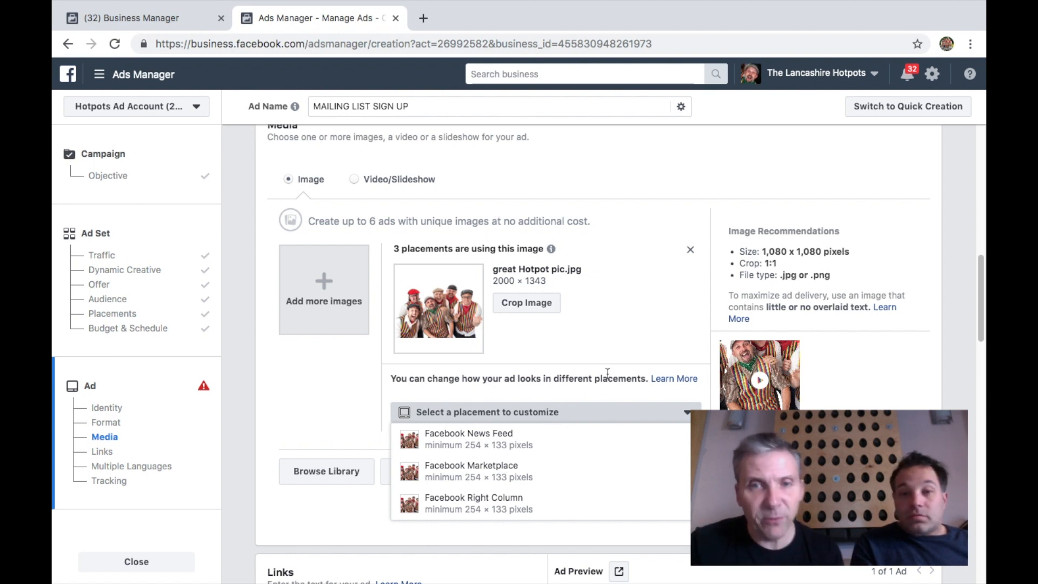
pyautogui.click(297, 410)
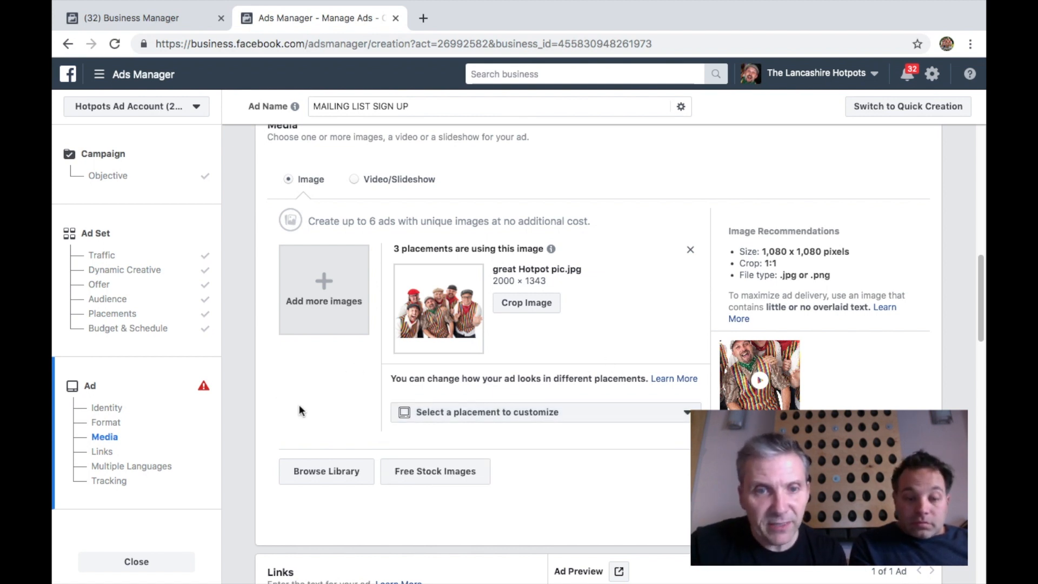
# Enter the primary text "Sign up to our mailing list to get access to an exclusive concert"
pyautogui.scroll(-2, 299, 410)
pyautogui.scroll(-3, 299, 410)
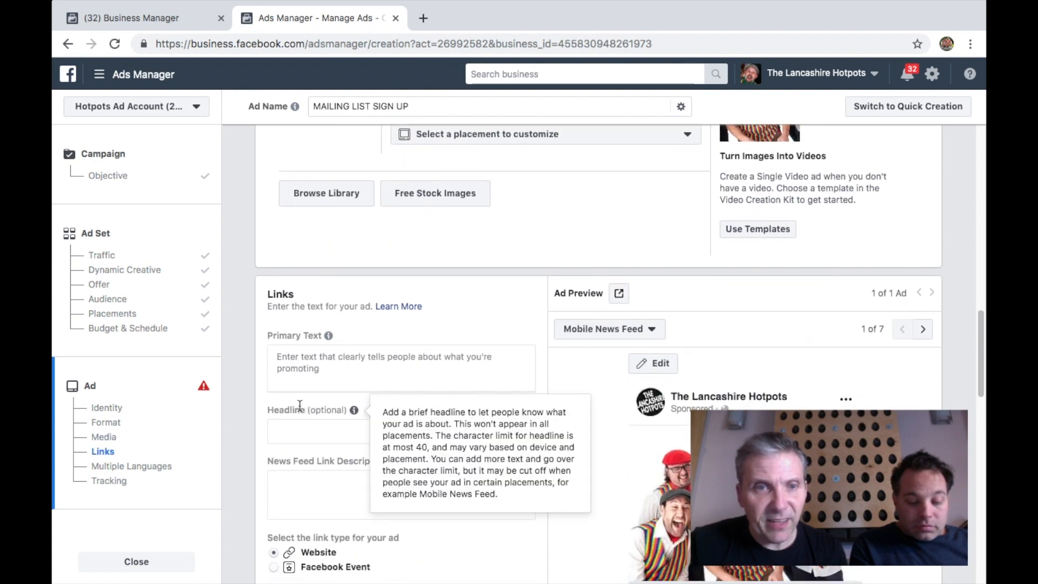
pyautogui.click(344, 366)
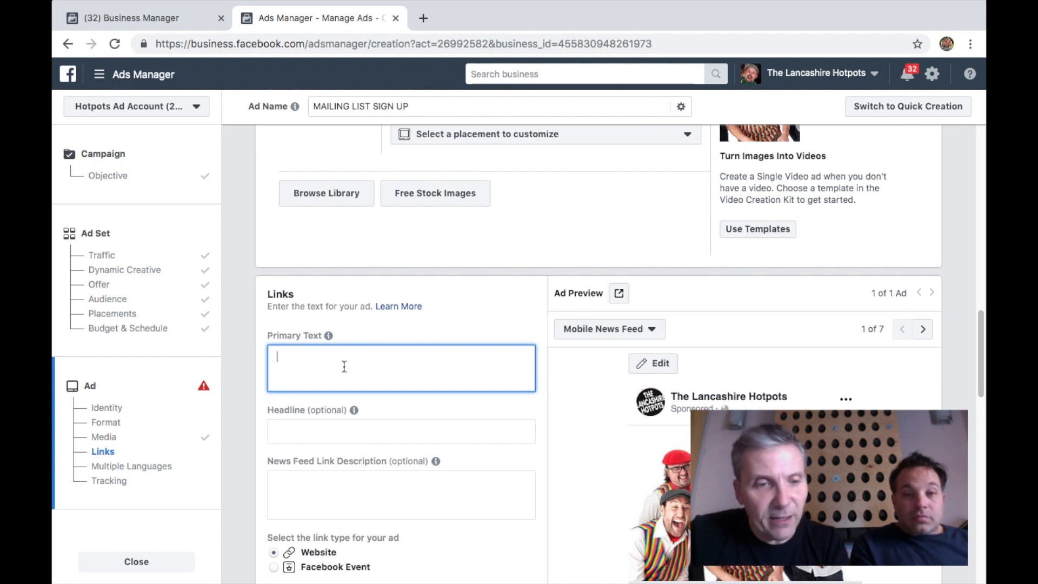
pyautogui.write('S')
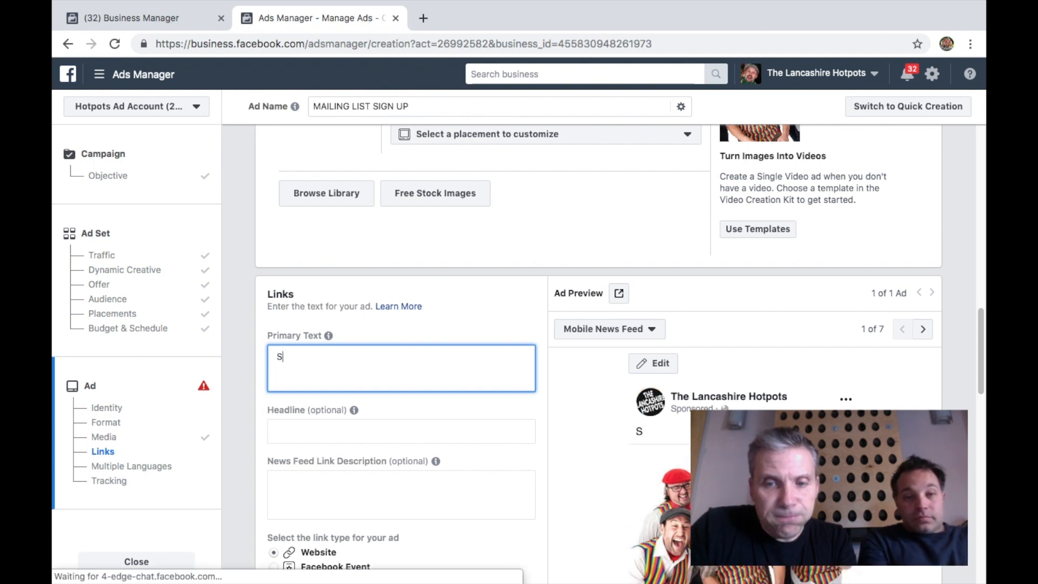
pyautogui.write('ign up for')
pyautogui.press('BackSpace')
pyautogui.press('BackSpace')
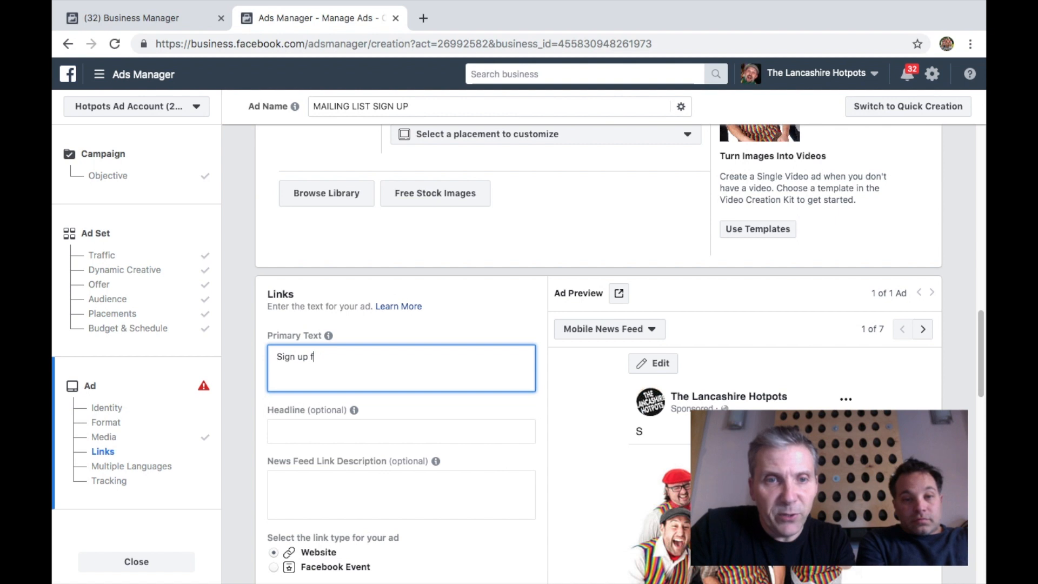
pyautogui.write('to our ma')
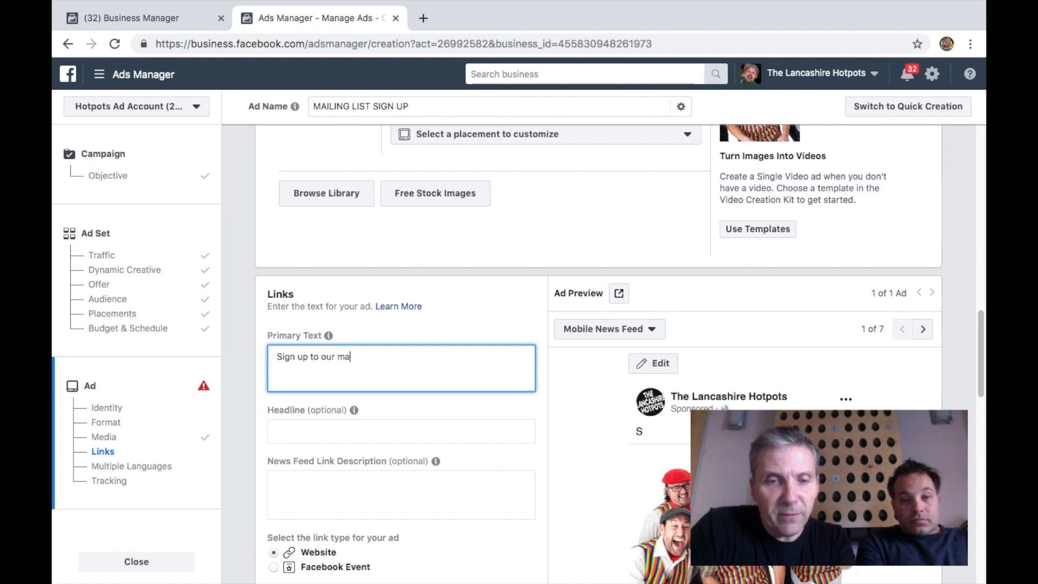
pyautogui.write('iling list to get a ')
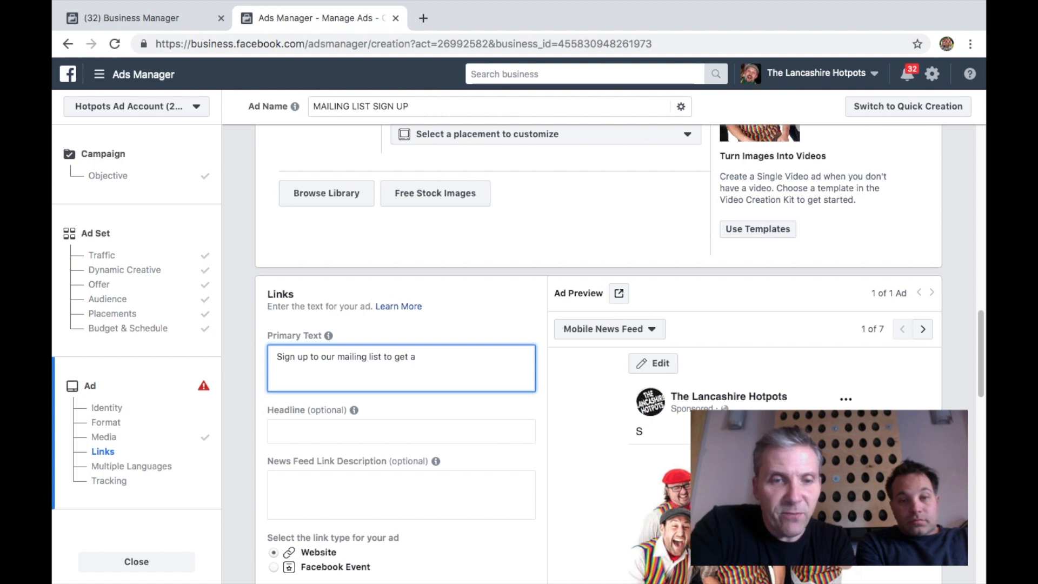
pyautogui.write('free ')
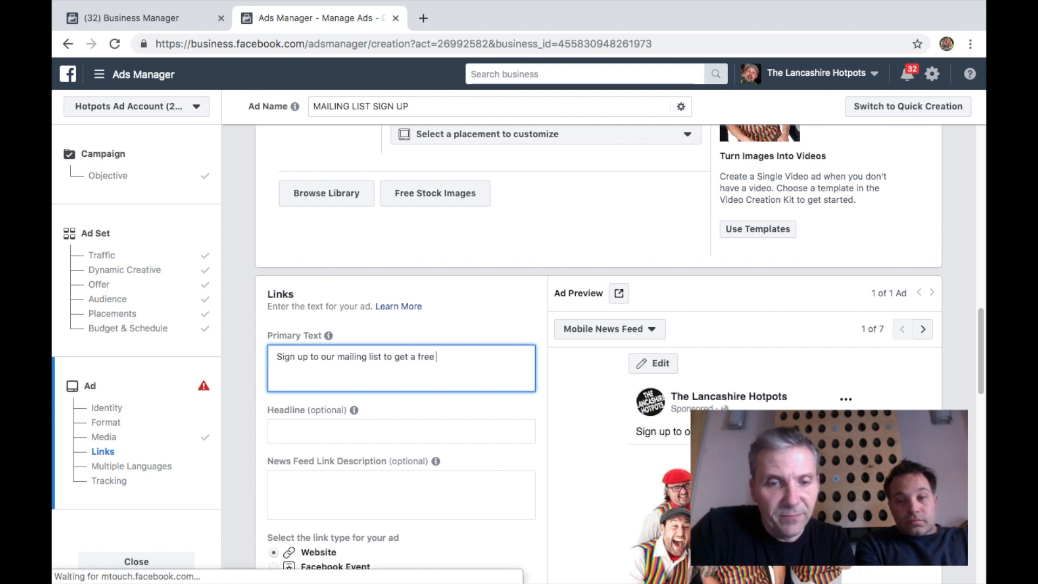
pyautogui.write('bonus')
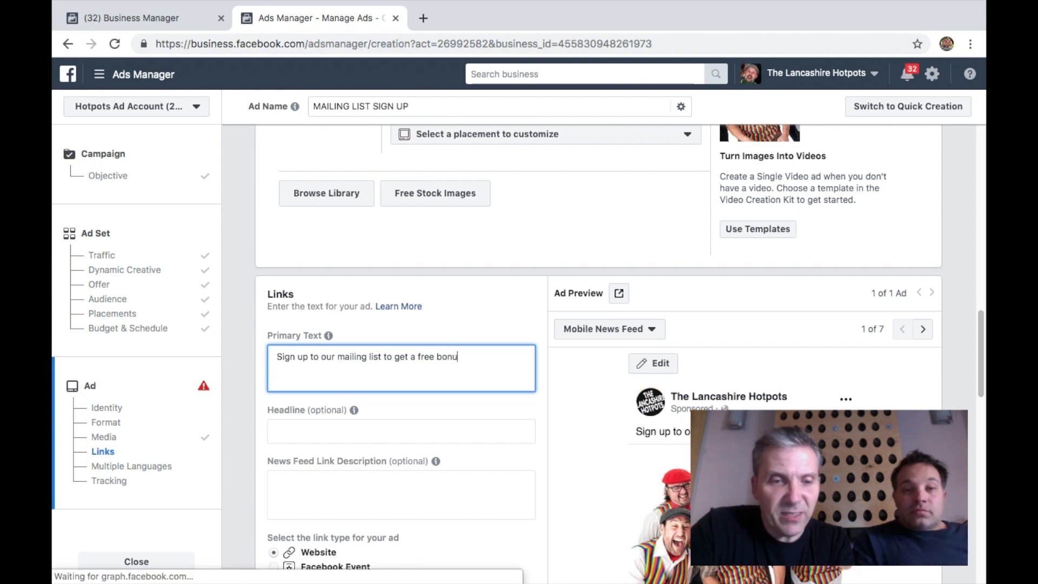
pyautogui.press('BackSpace')
pyautogui.press('BackSpace')
pyautogui.press('BackSpace')
pyautogui.press('BackSpace')
pyautogui.press('BackSpace')
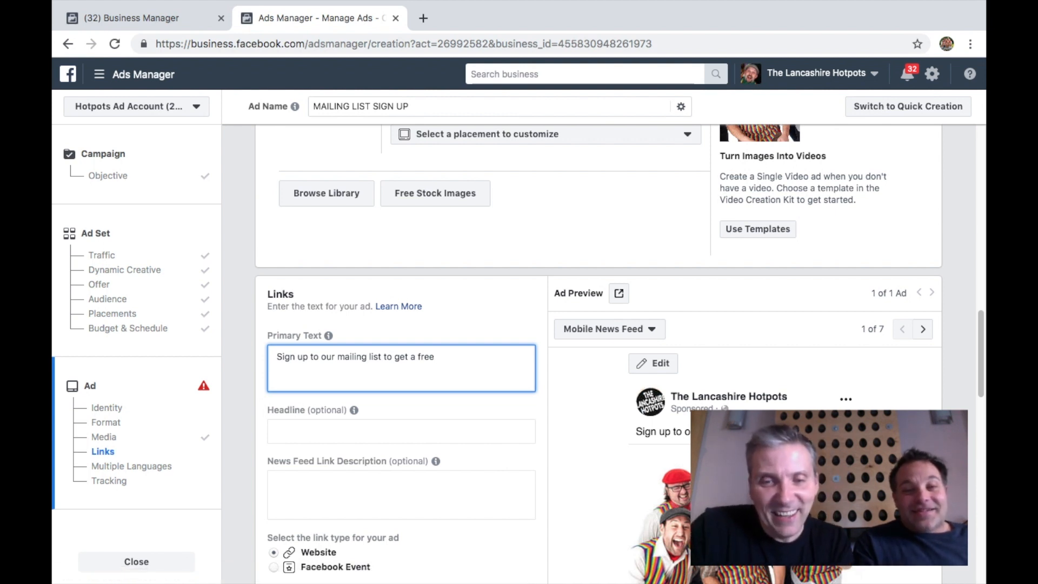
pyautogui.write('fan')
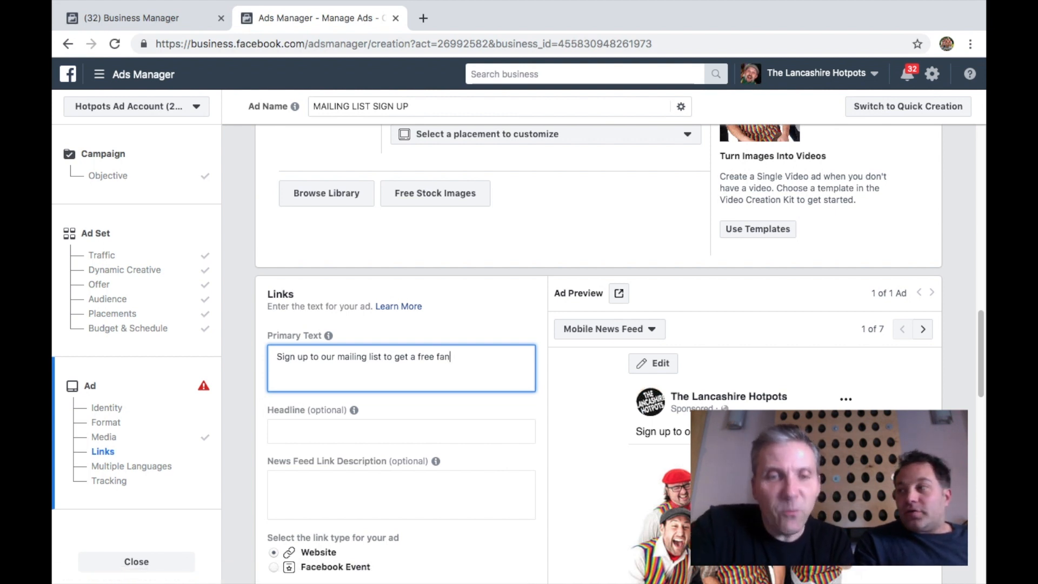
pyautogui.press('BackSpace')
pyautogui.press('BackSpace')
pyautogui.press('BackSpace')
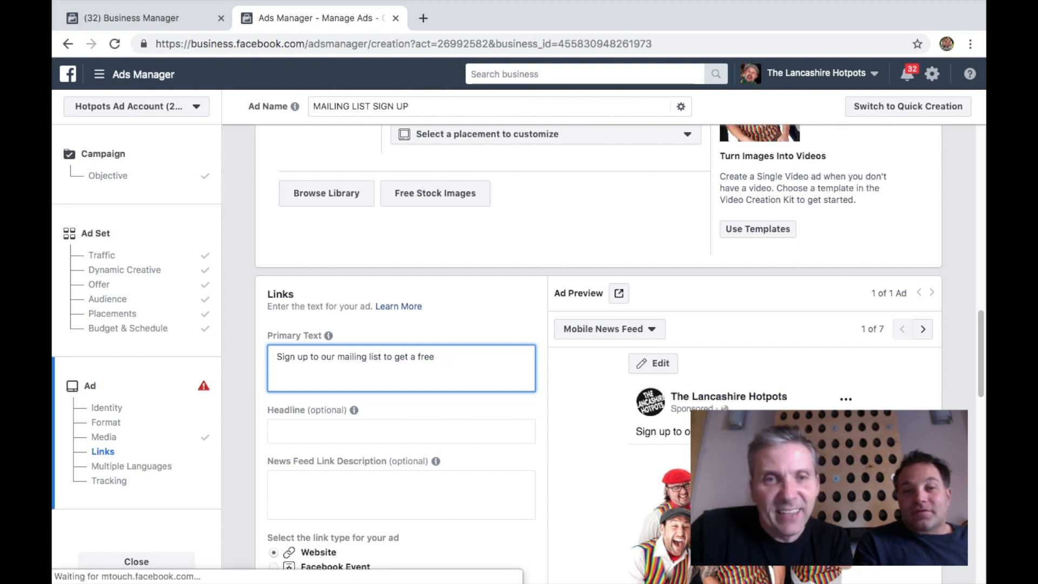
pyautogui.press('BackSpace')
pyautogui.press('BackSpace')
pyautogui.press('BackSpace')
pyautogui.press('BackSpace')
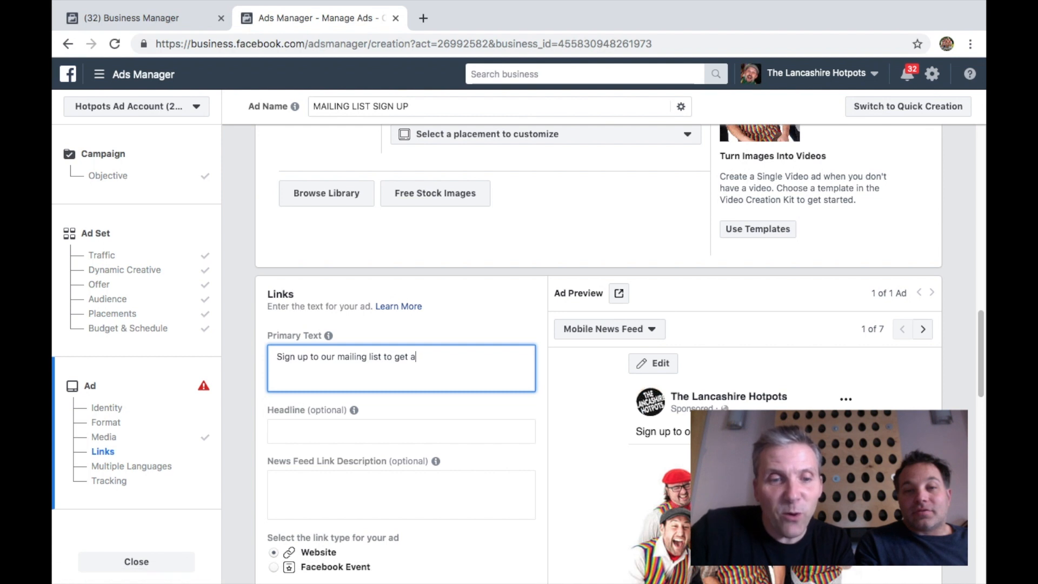
pyautogui.write('ccess to ')
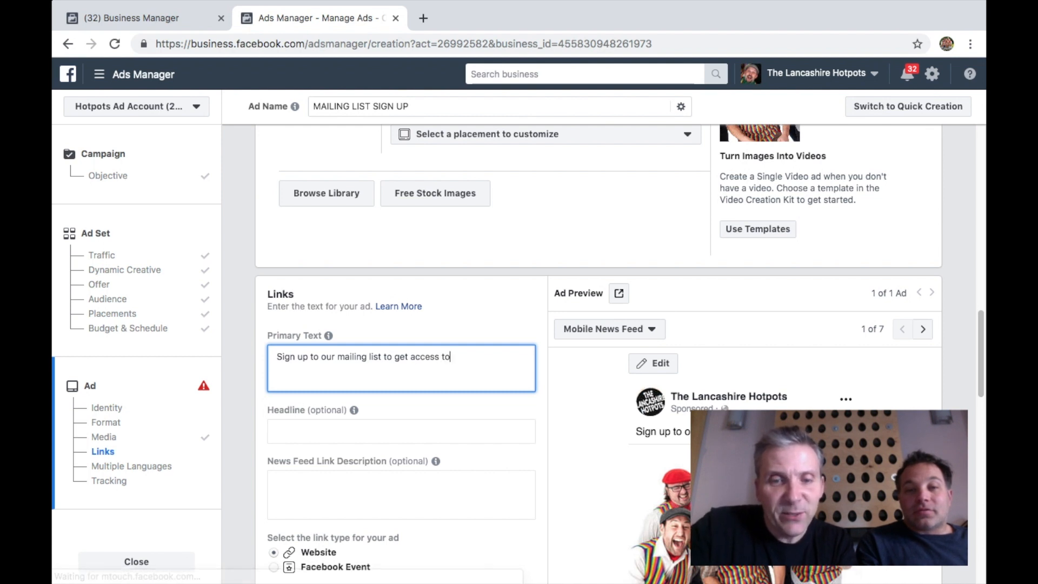
pyautogui.write('an ex')
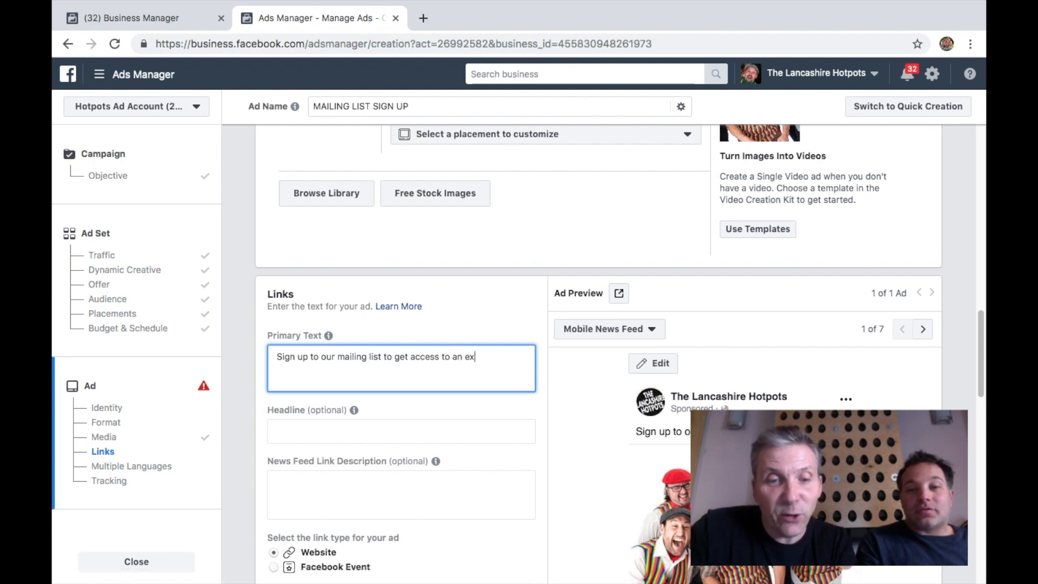
pyautogui.write('clusive con')
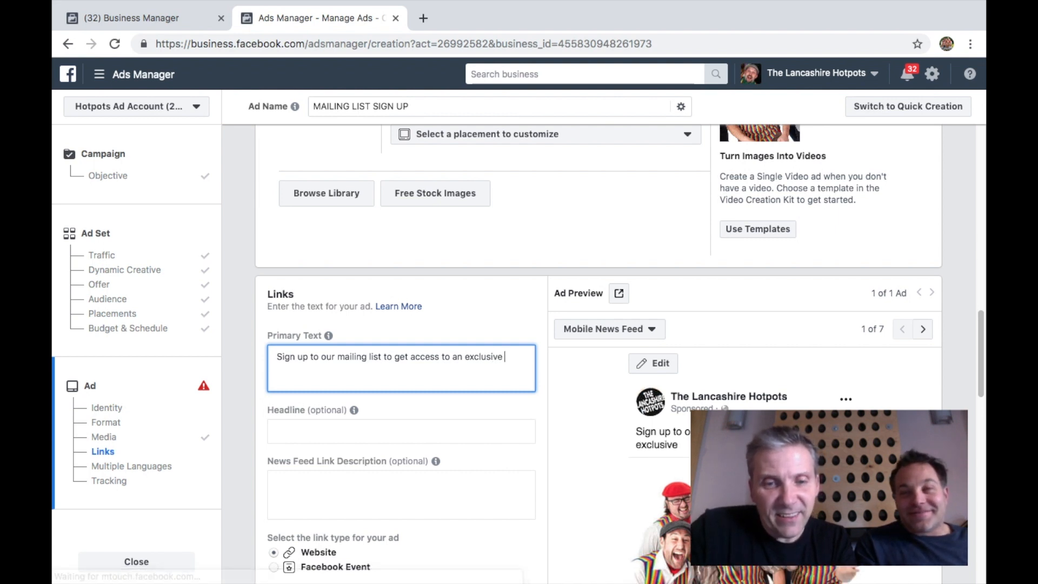
pyautogui.write('cert')
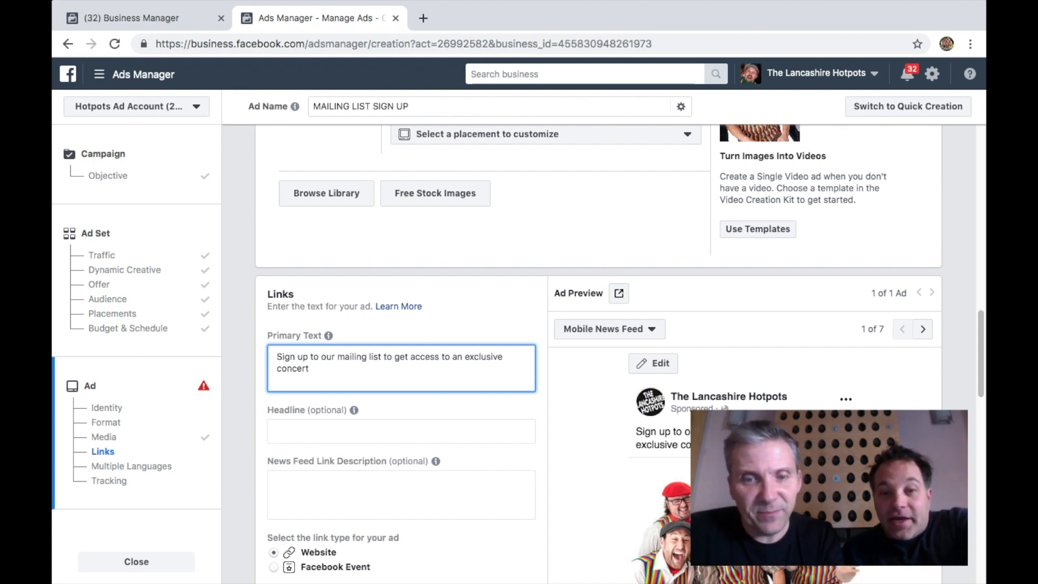
# Revise the primary text to read "Sign up to our mailing list to get access to an exclusive pass to a Hotpots live stream!"
pyautogui.press('Up')
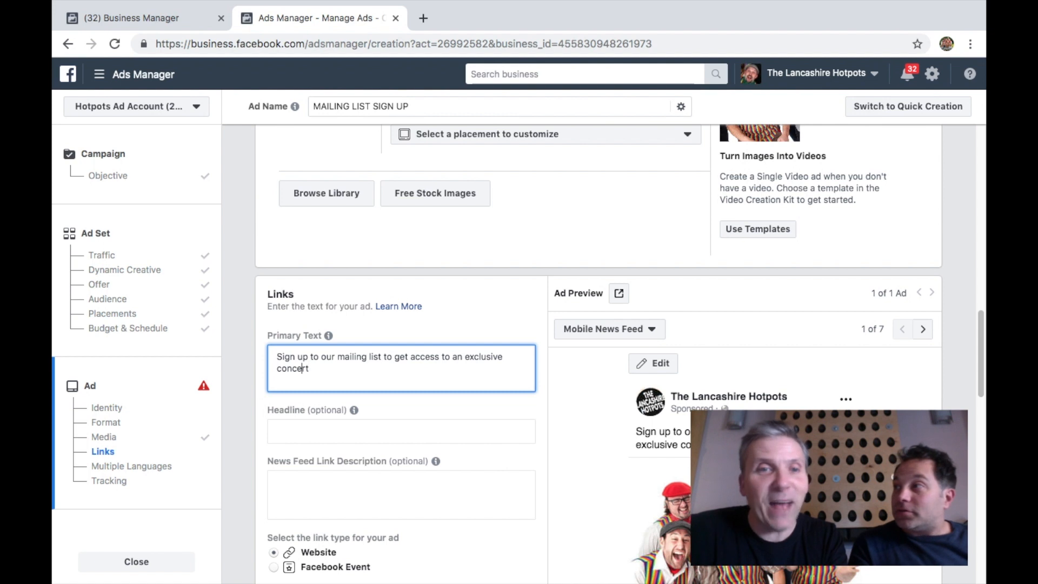
pyautogui.press('Left')
pyautogui.press('Left')
pyautogui.write('pass to ')
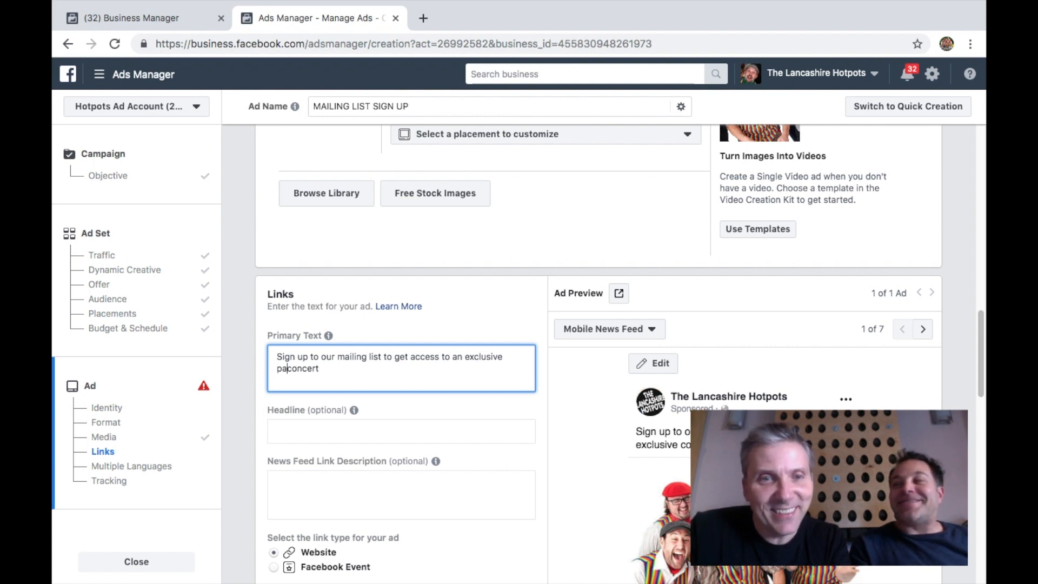
pyautogui.write('a')
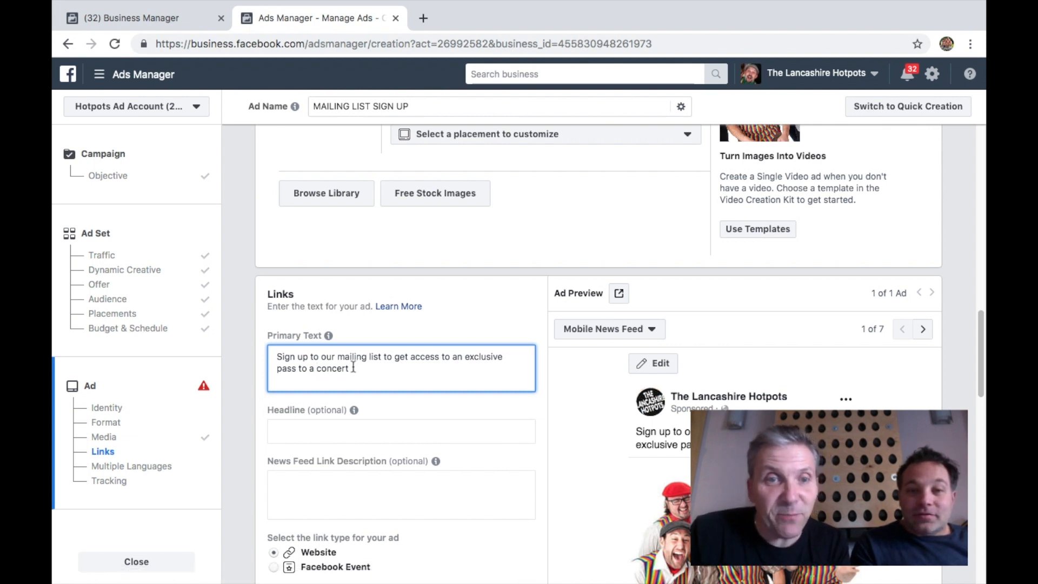
pyautogui.press('End')
pyautogui.press('BackSpace')
pyautogui.press('BackSpace')
pyautogui.press('BackSpace')
pyautogui.press('BackSpace')
pyautogui.press('BackSpace')
pyautogui.press('BackSpace')
pyautogui.press('BackSpace')
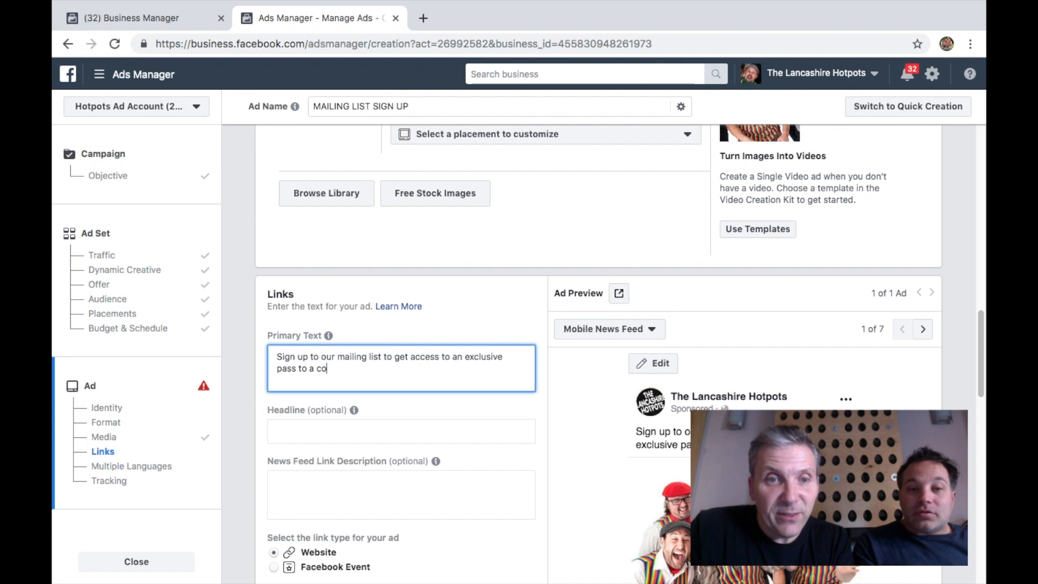
pyautogui.write('Hotpots')
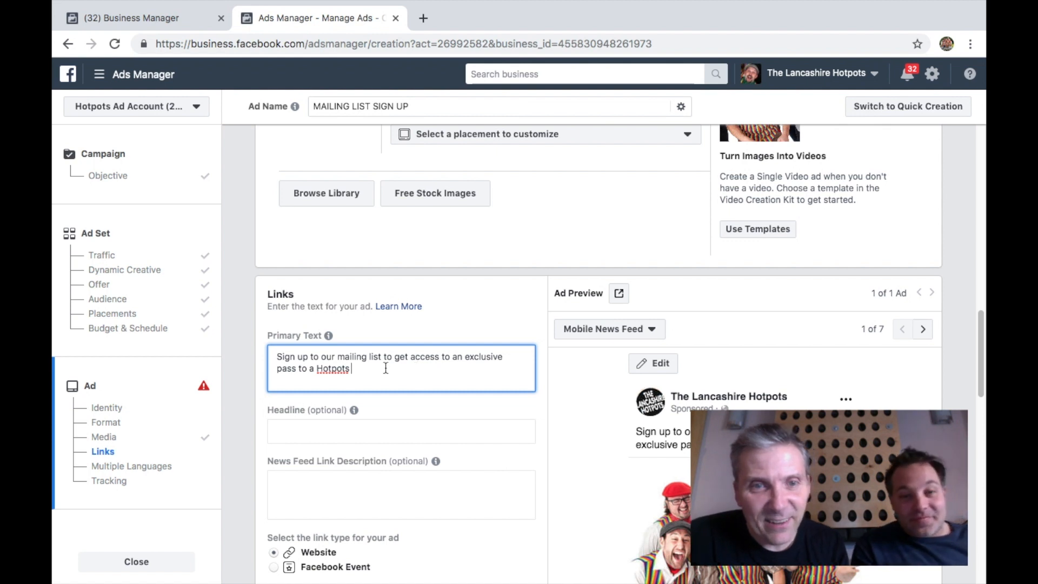
pyautogui.write('liv')
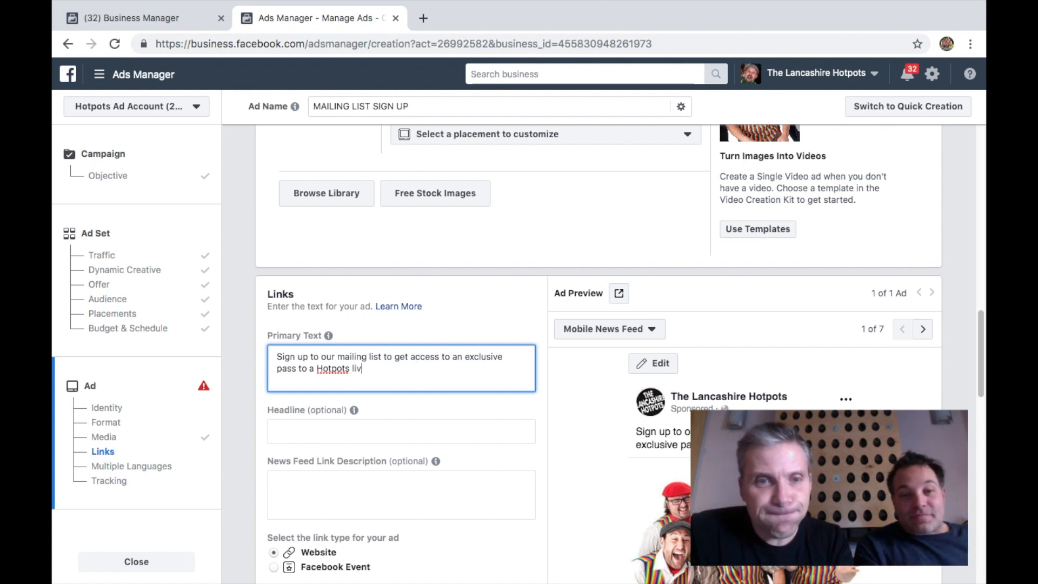
pyautogui.write('e strea')
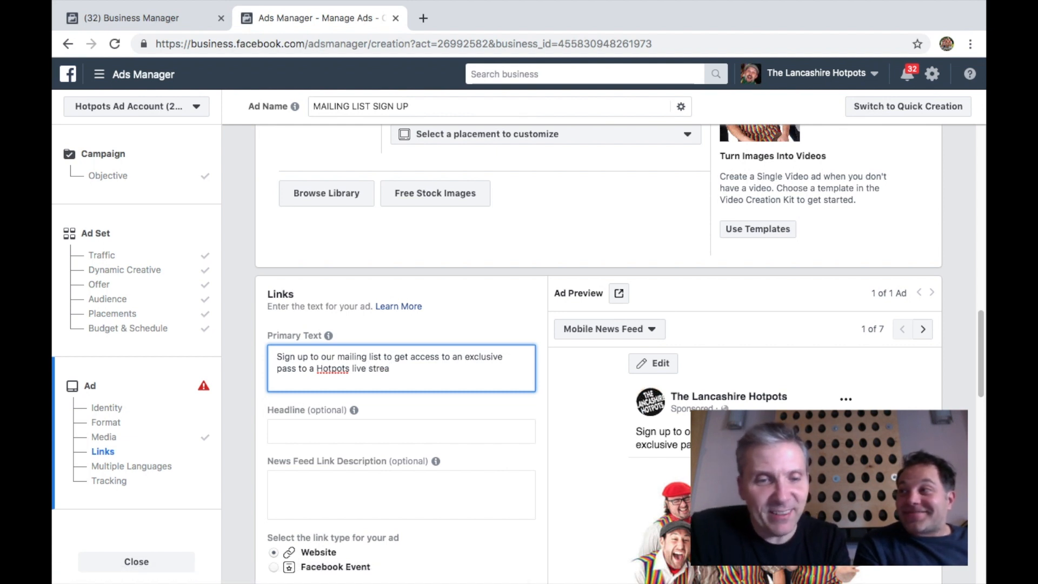
pyautogui.write('m!')
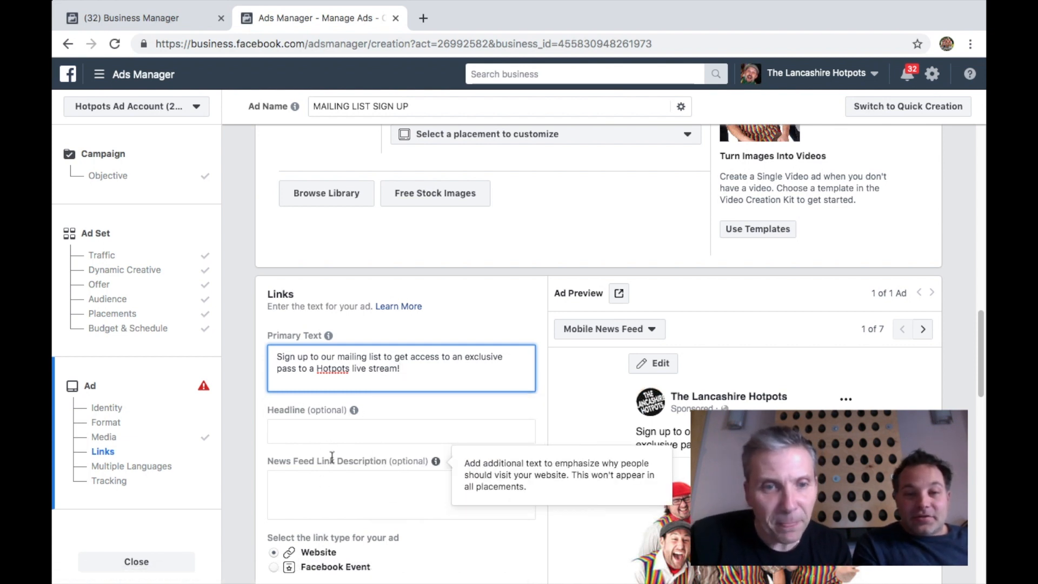
# Enter www,thelancashirehotpots.net/signup as the ad's website URL
pyautogui.scroll(-2, 332, 457)
pyautogui.click(330, 525)
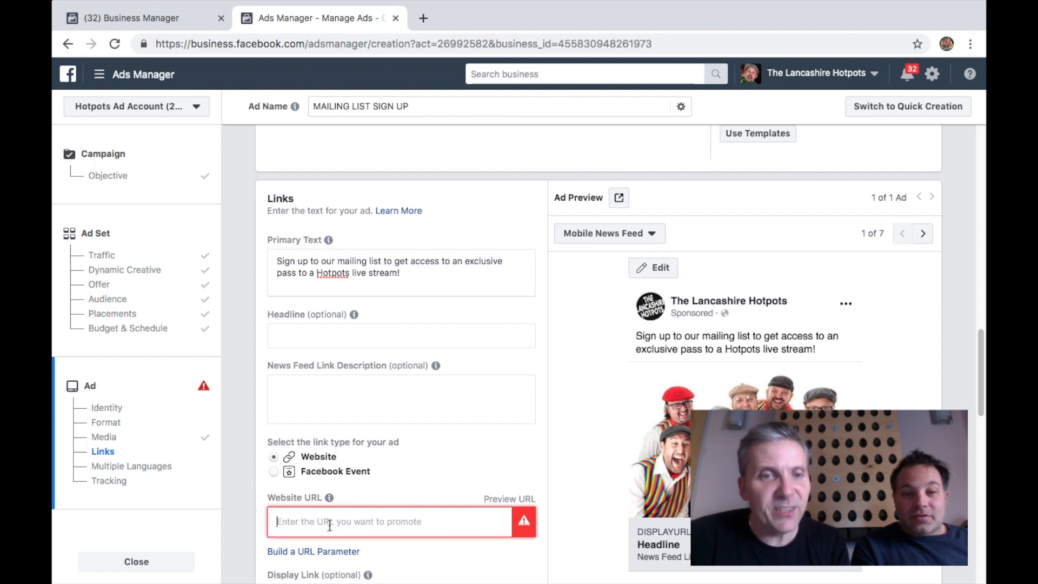
pyautogui.write('www,')
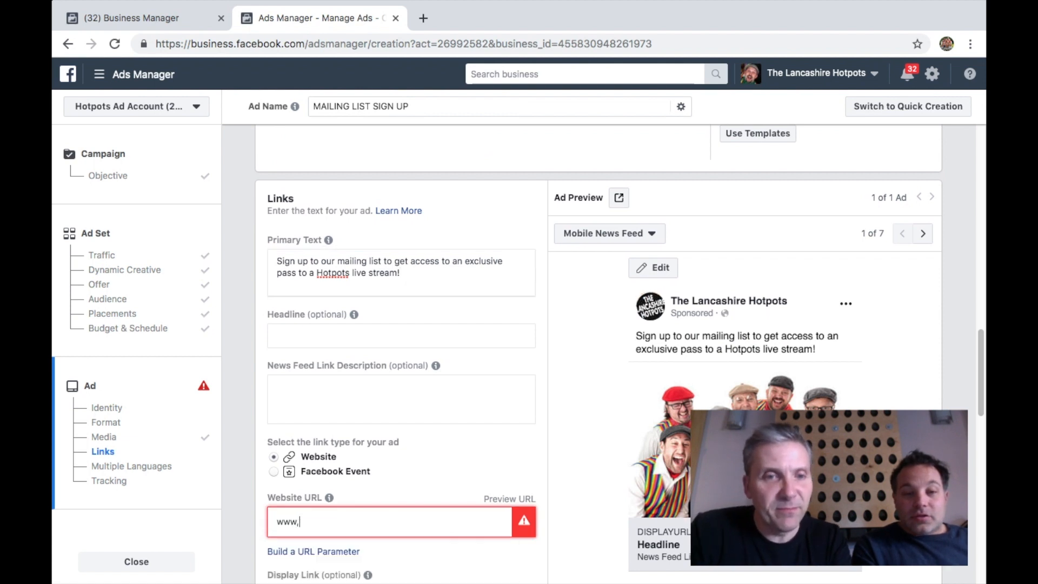
pyautogui.write('thelancashirehotpots.net/signup')
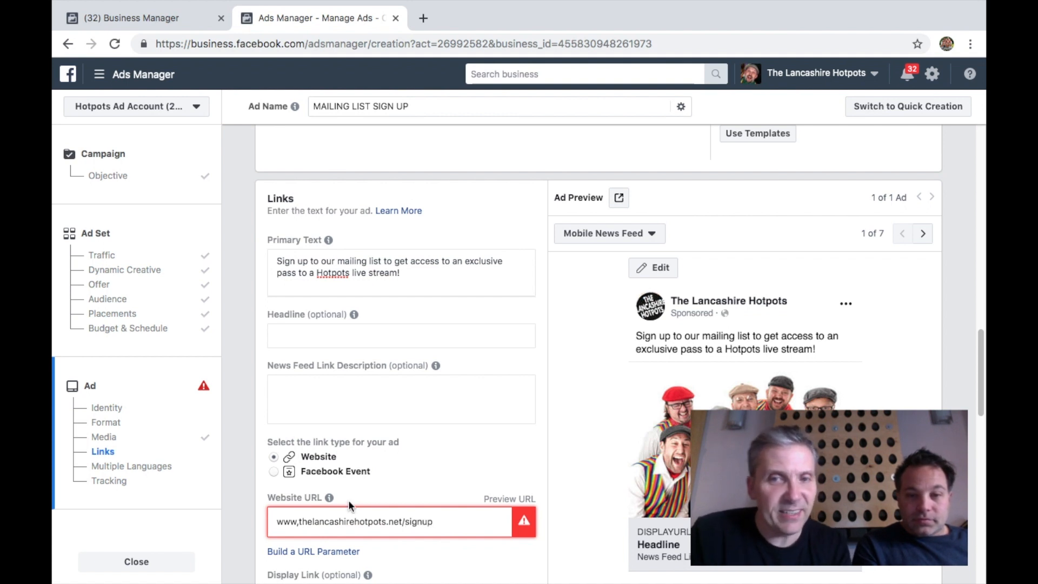
# Set the ad's call to action to Sign Up
pyautogui.scroll(-1, 539, 459)
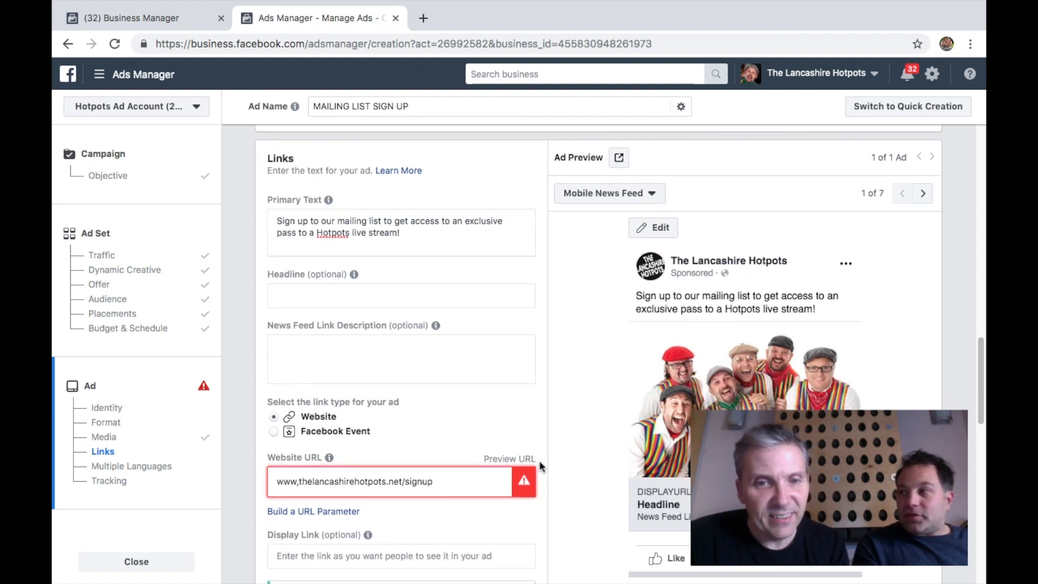
pyautogui.scroll(-2, 553, 484)
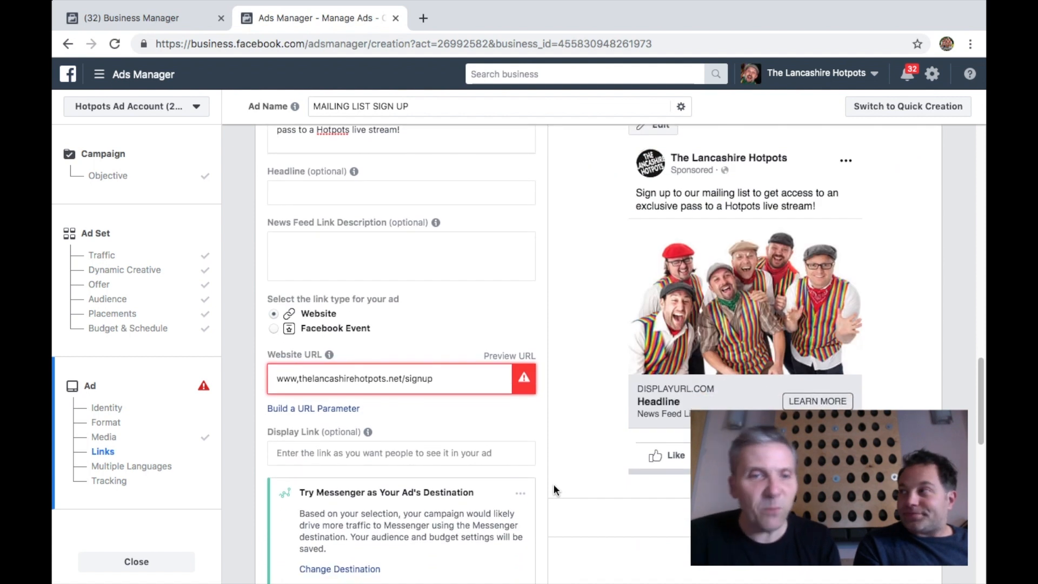
pyautogui.scroll(-3, 554, 484)
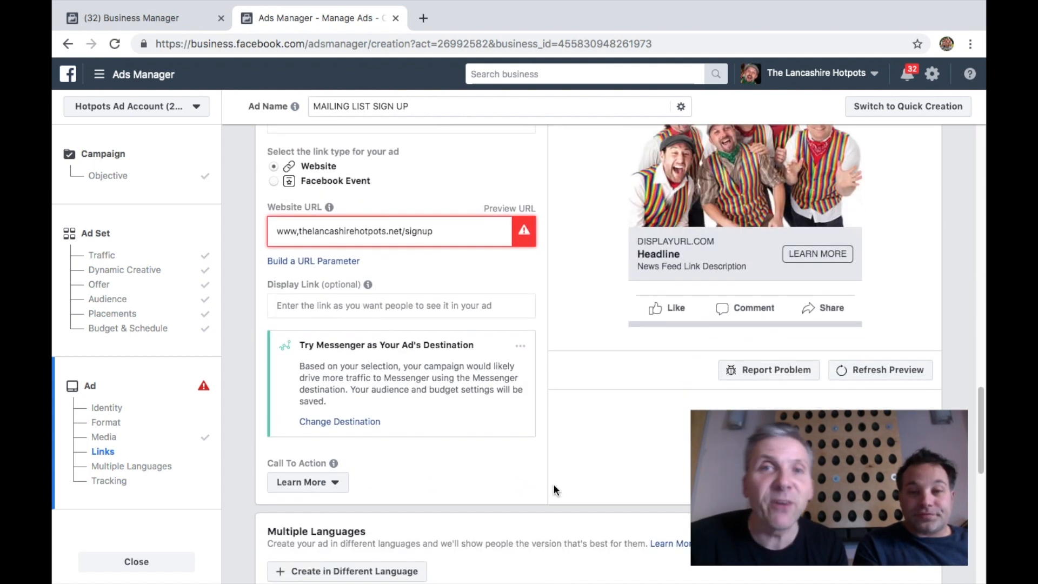
pyautogui.scroll(-1, 553, 484)
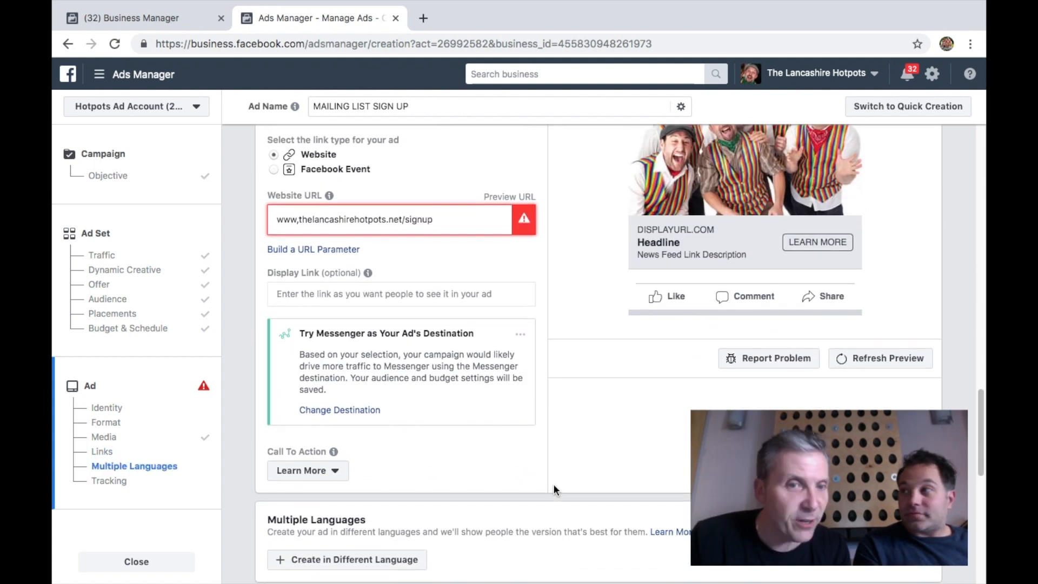
pyautogui.click(326, 478)
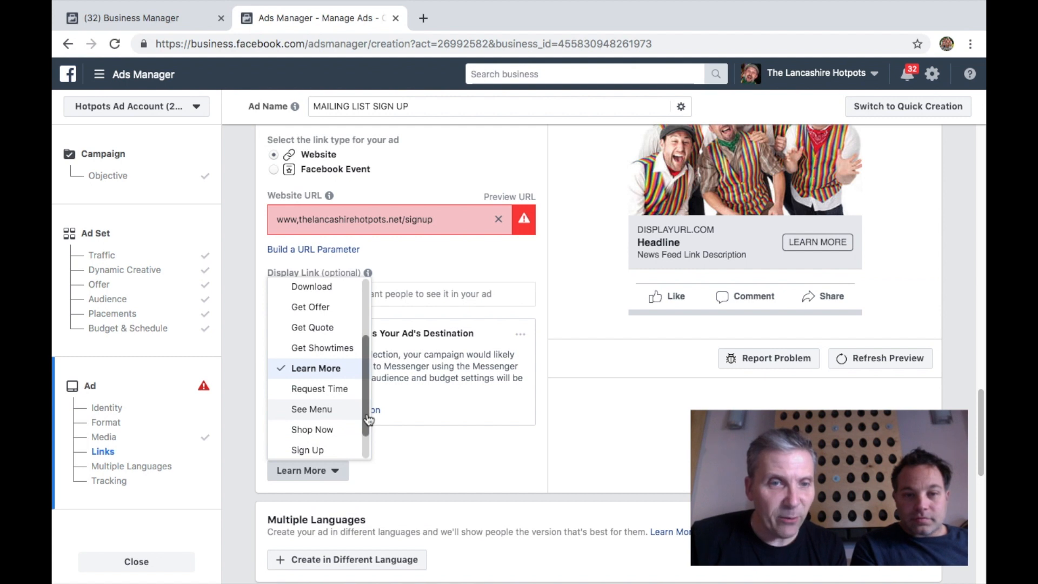
pyautogui.scroll(-1, 367, 420)
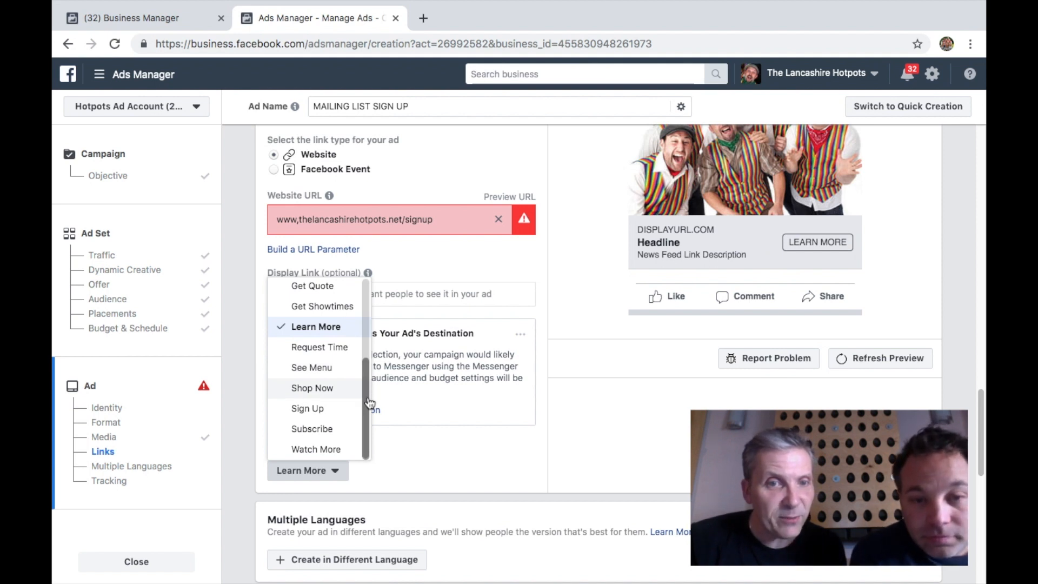
pyautogui.scroll(5, 369, 402)
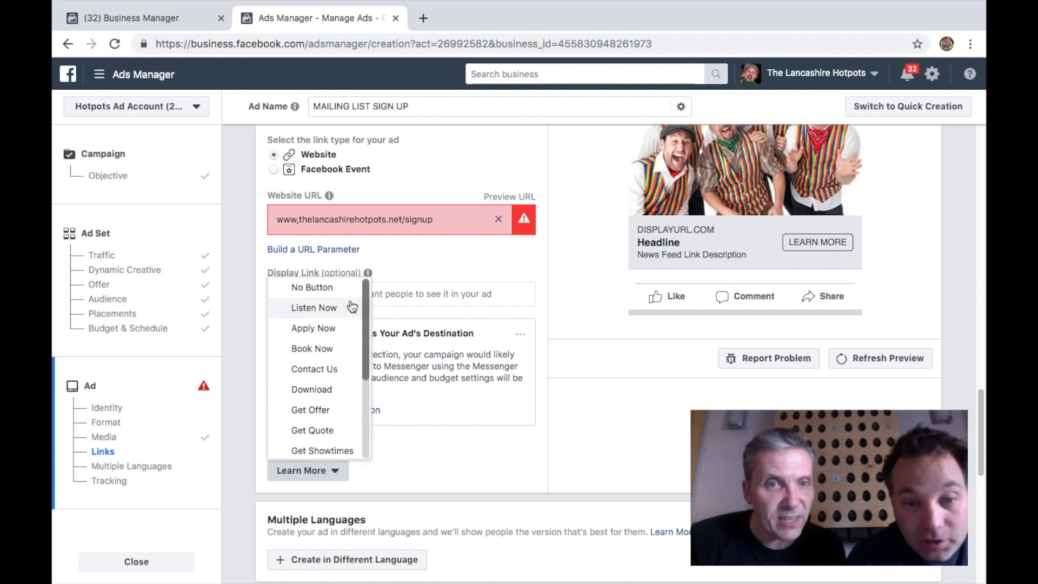
pyautogui.scroll(-5, 366, 379)
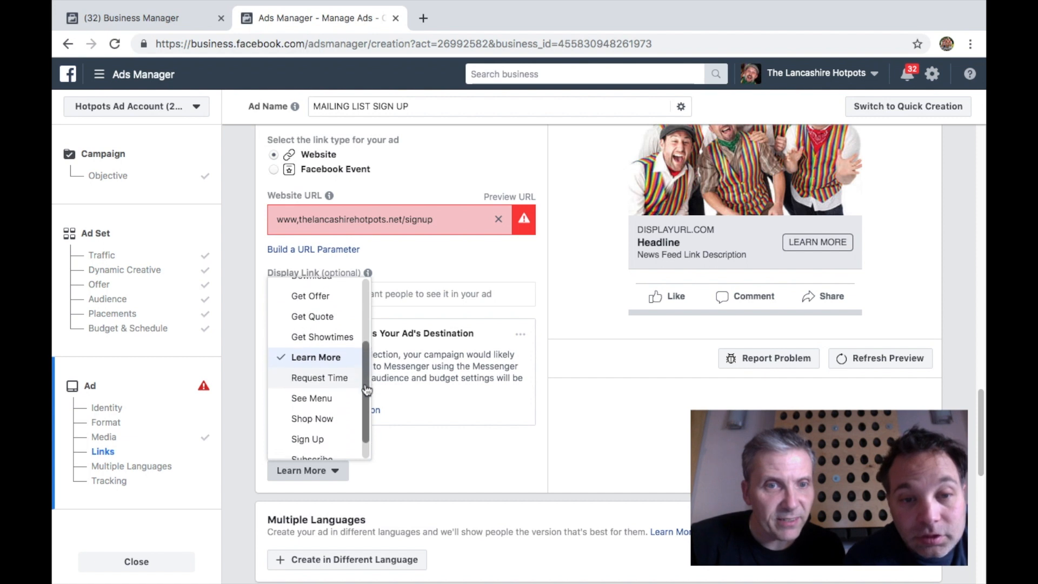
pyautogui.scroll(-1, 367, 390)
pyautogui.click(332, 411)
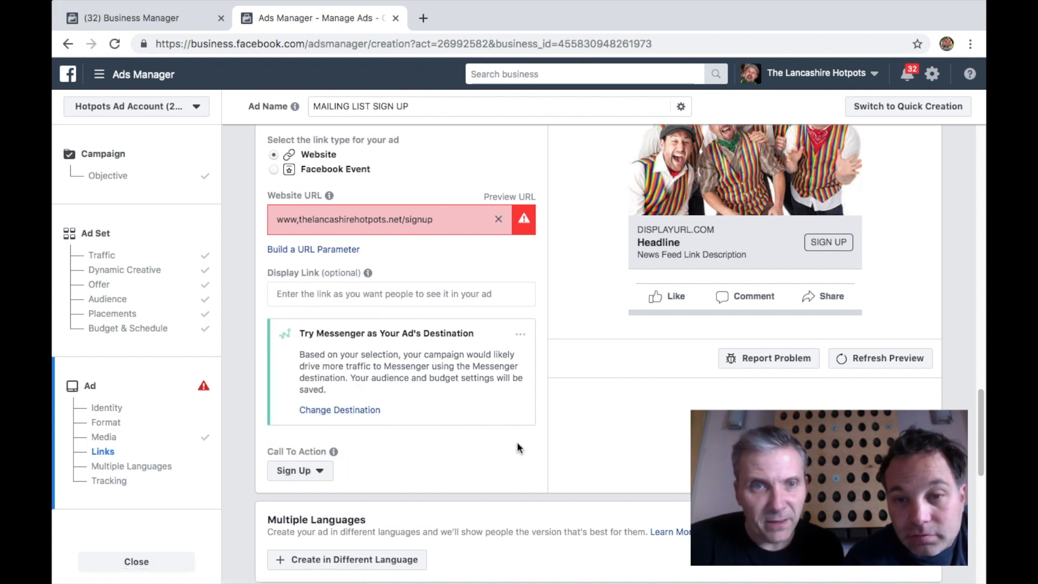
pyautogui.scroll(1, 557, 400)
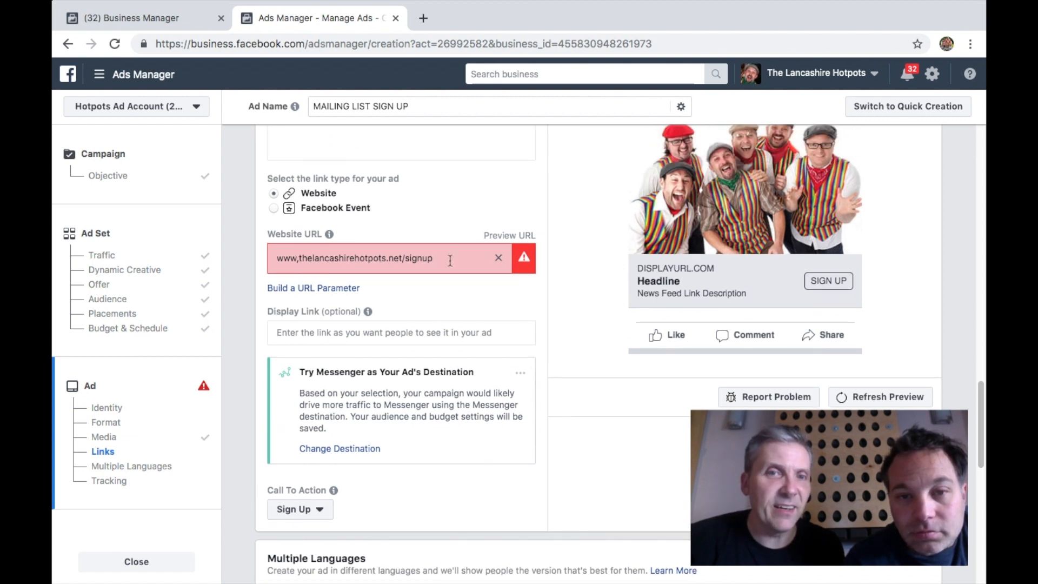
pyautogui.moveTo(409, 263); pyautogui.dragTo(442, 263)
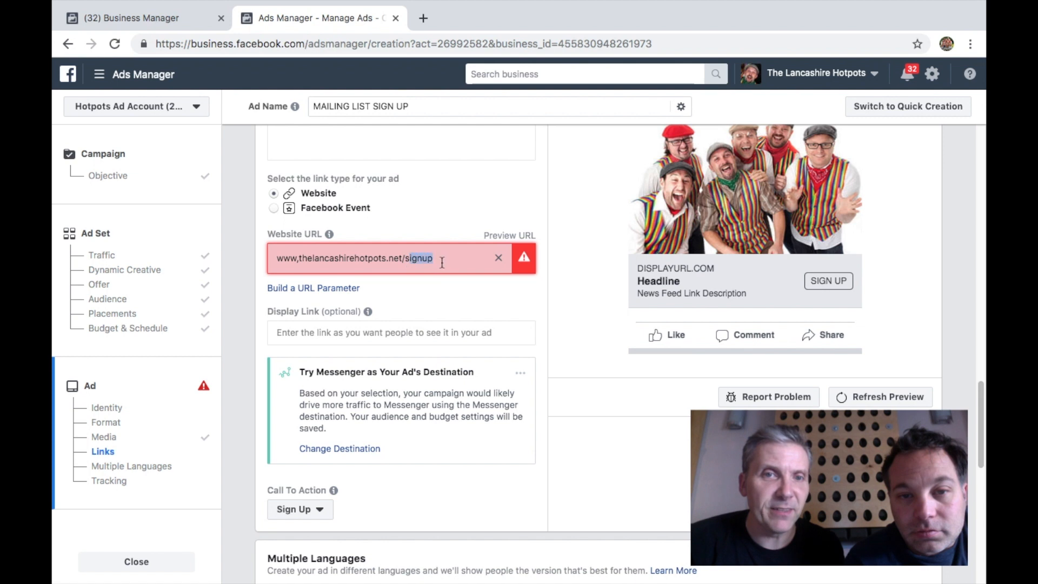
pyautogui.press('BackSpace')
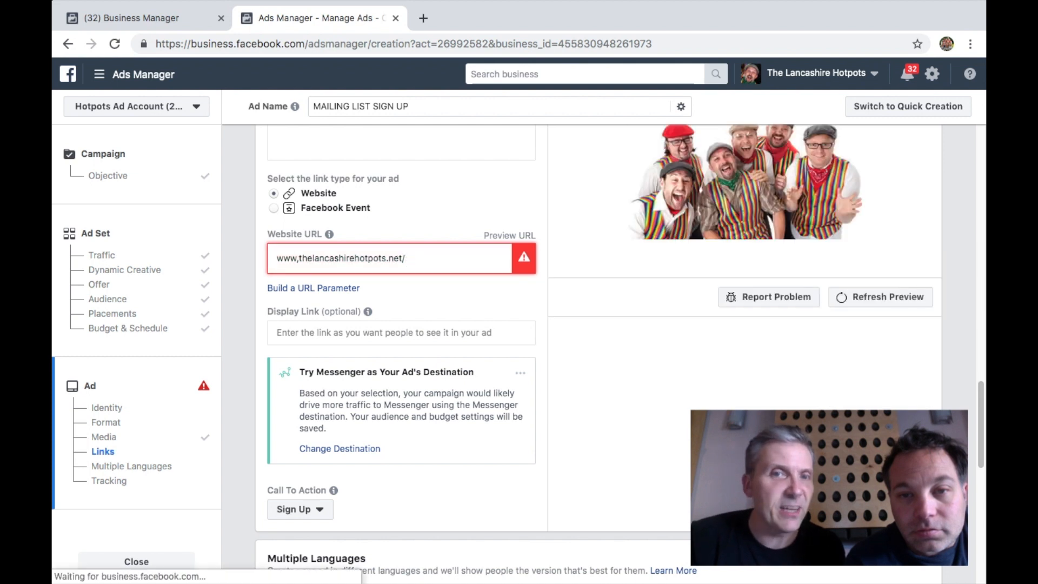
pyautogui.press('BackSpace')
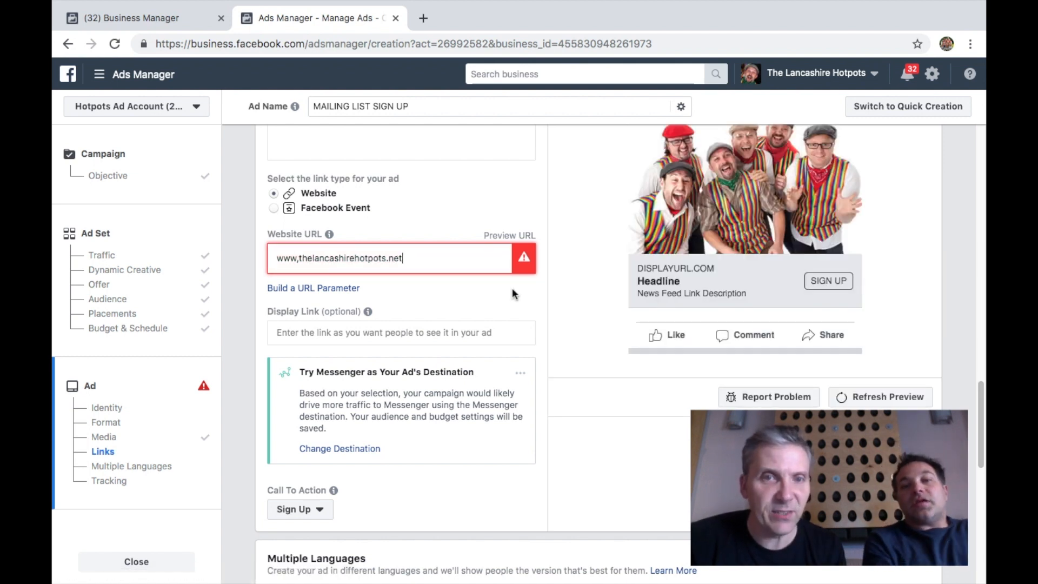
pyautogui.click(491, 298)
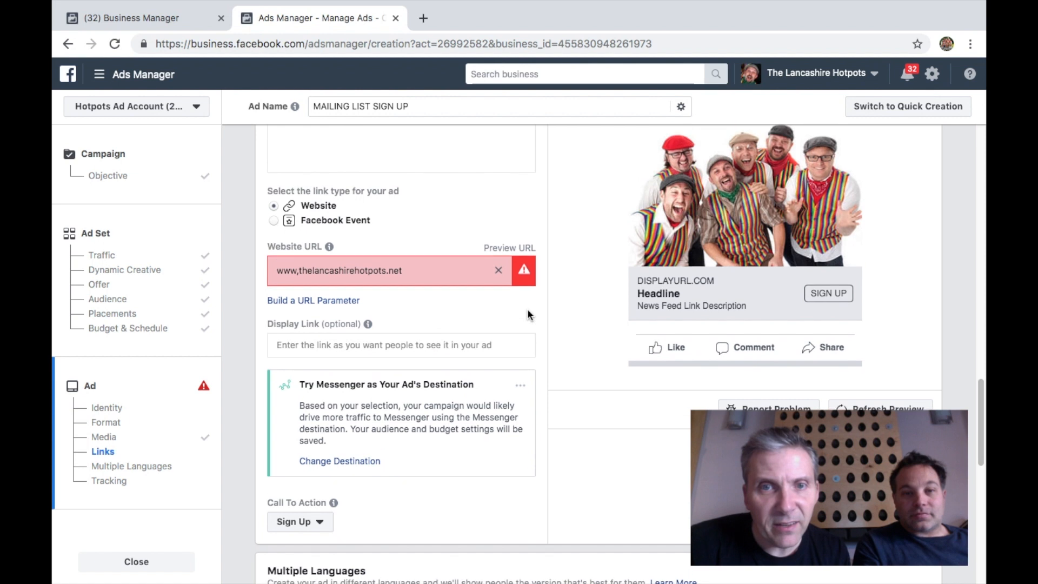
pyautogui.scroll(1, 527, 309)
pyautogui.scroll(1, 527, 309)
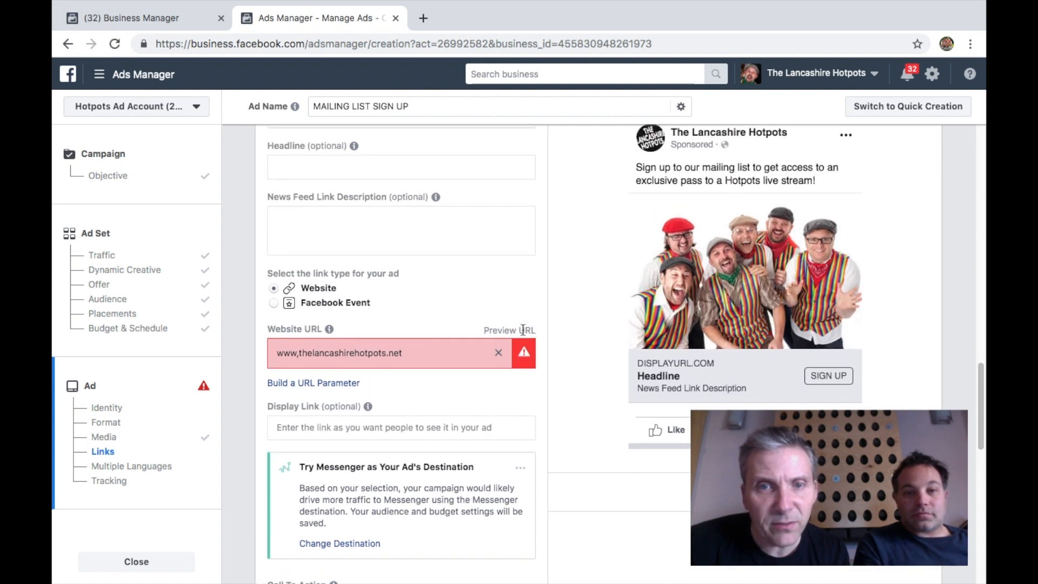
pyautogui.moveTo(524, 359)
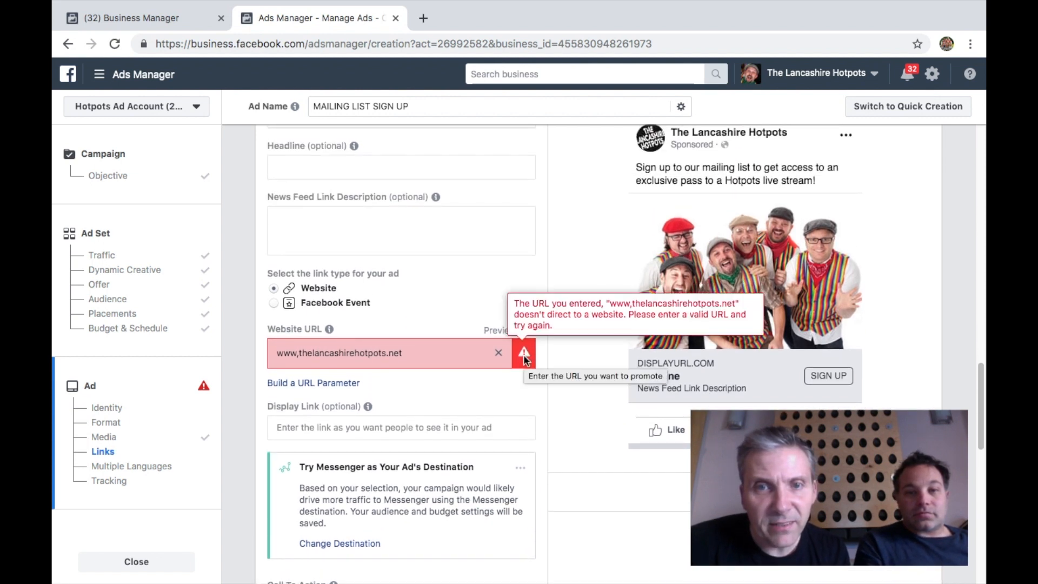
pyautogui.tripleClick(442, 359)
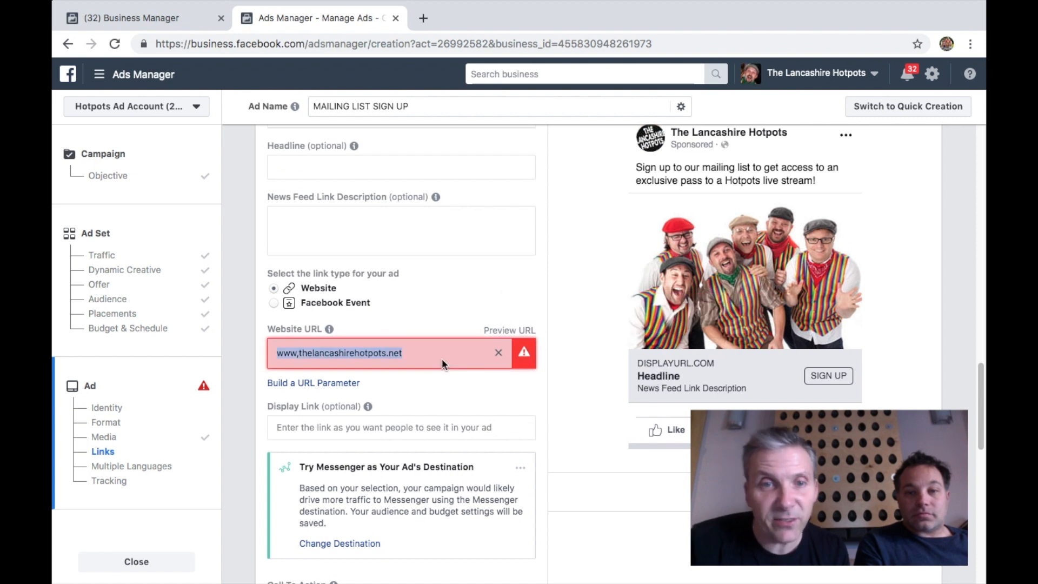
pyautogui.click(309, 351)
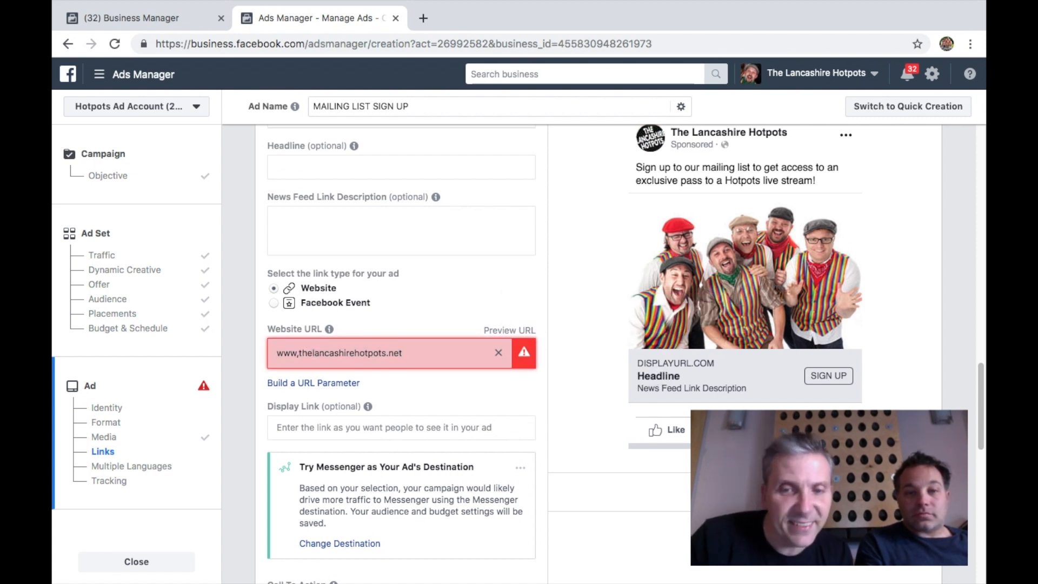
pyautogui.press('BackSpace')
pyautogui.write('.')
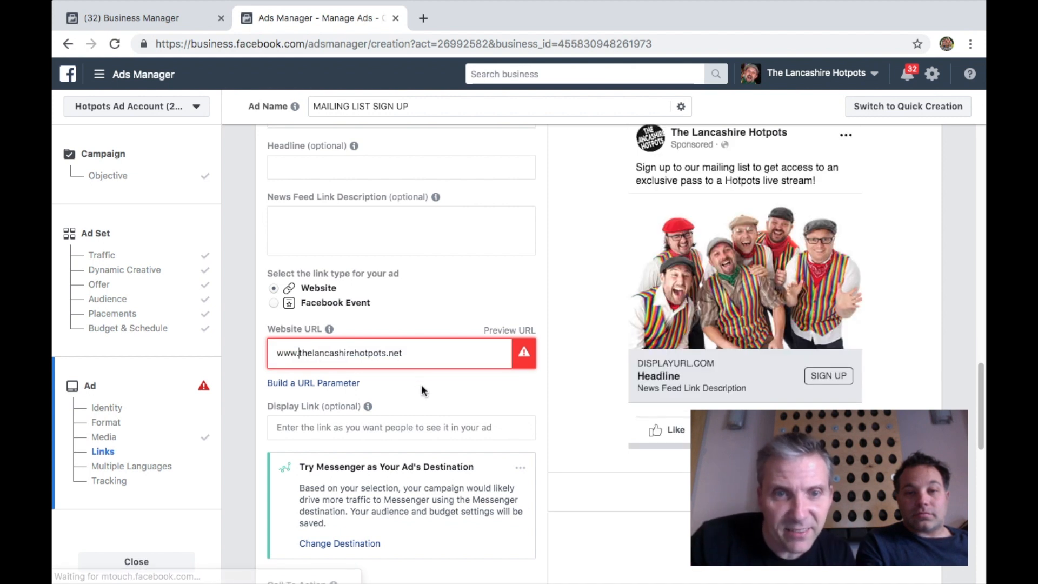
pyautogui.click(450, 386)
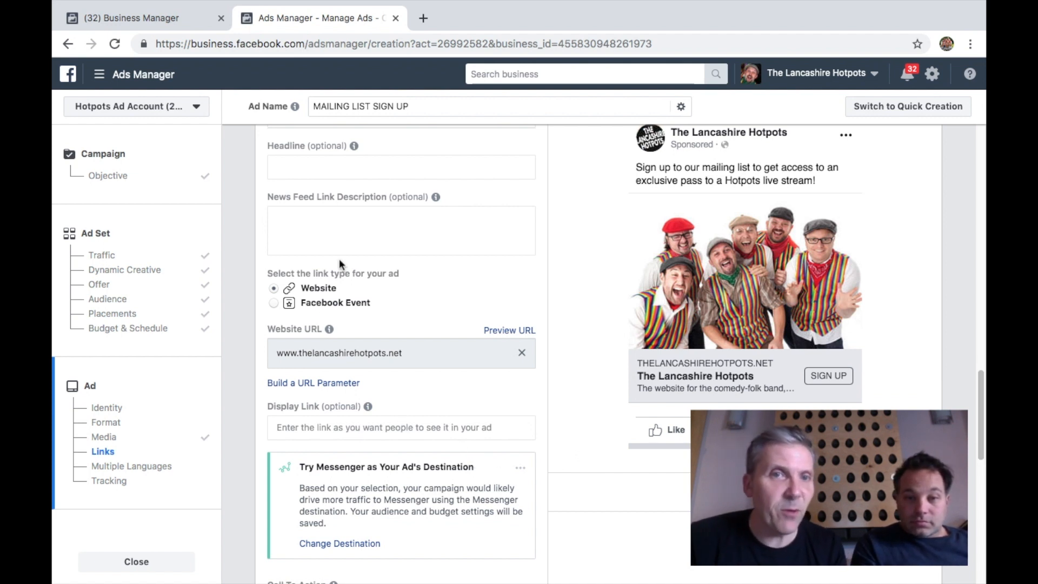
# Enter the headline "Get a free concert on your phone!"
pyautogui.click(343, 164)
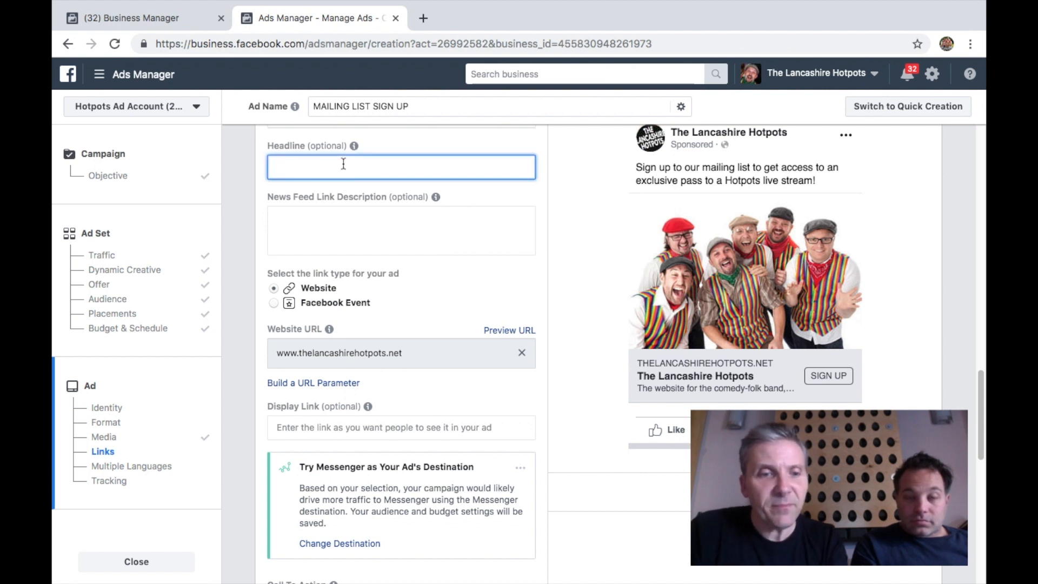
pyautogui.write('Get a free conv')
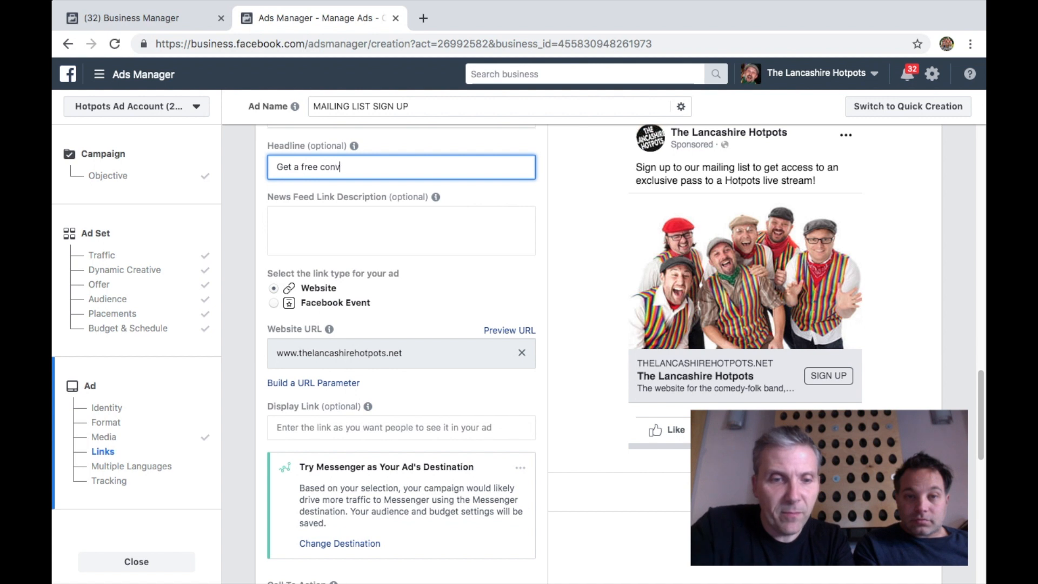
pyautogui.press('BackSpace')
pyautogui.write('cert ')
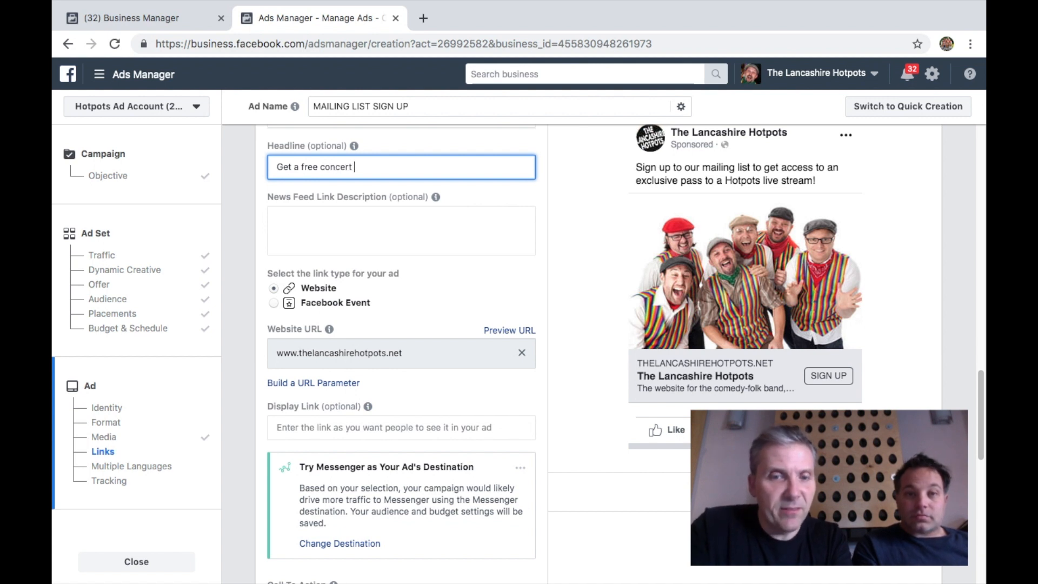
pyautogui.write('on your pohon')
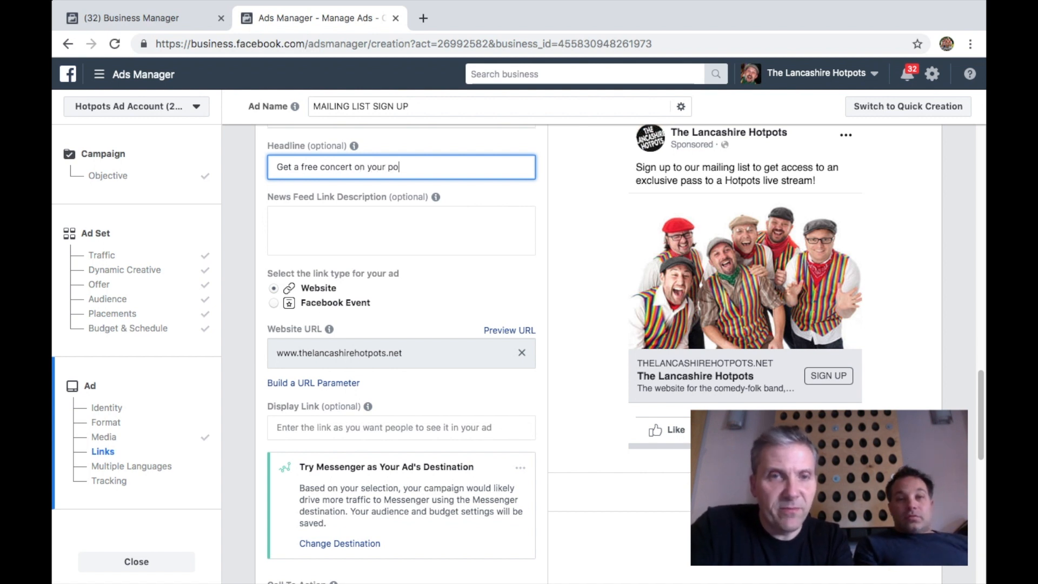
pyautogui.press('BackSpace')
pyautogui.press('BackSpace')
pyautogui.press('BackSpace')
pyautogui.press('BackSpace')
pyautogui.write('hone!')
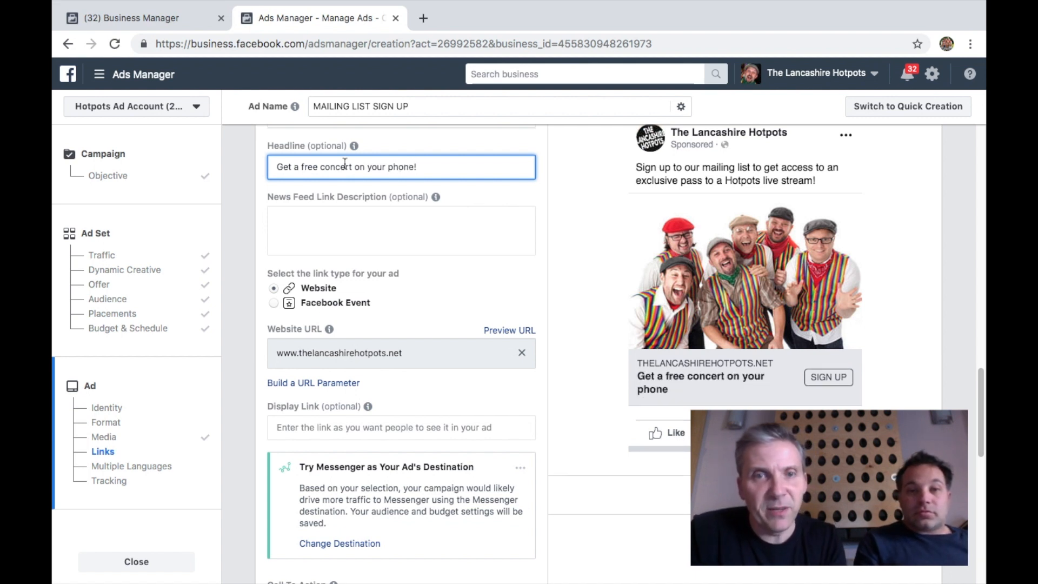
pyautogui.click(544, 407)
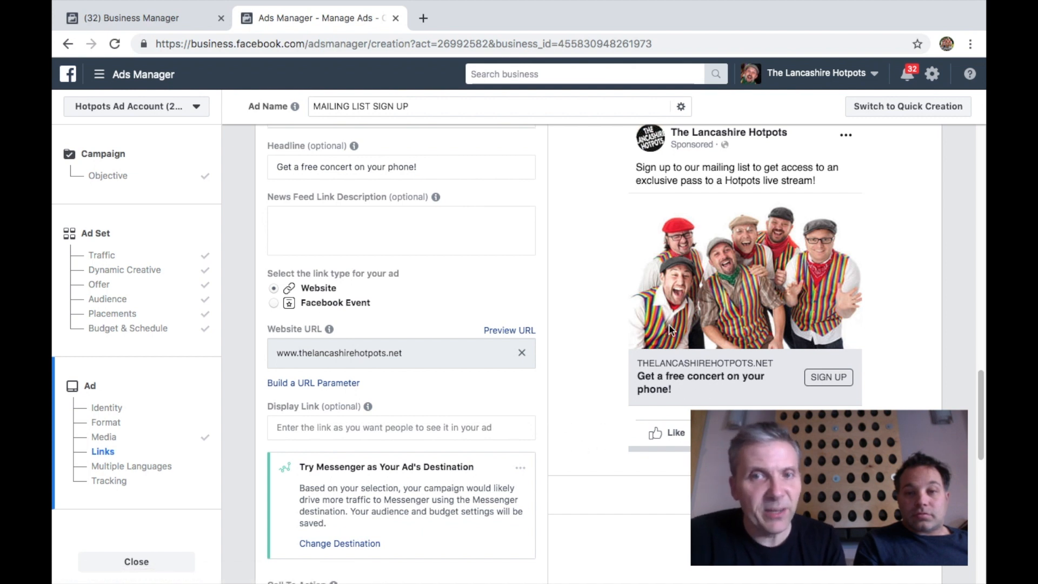
# Turn off Facebook Pixel conversion tracking for the ad
pyautogui.scroll(2, 812, 281)
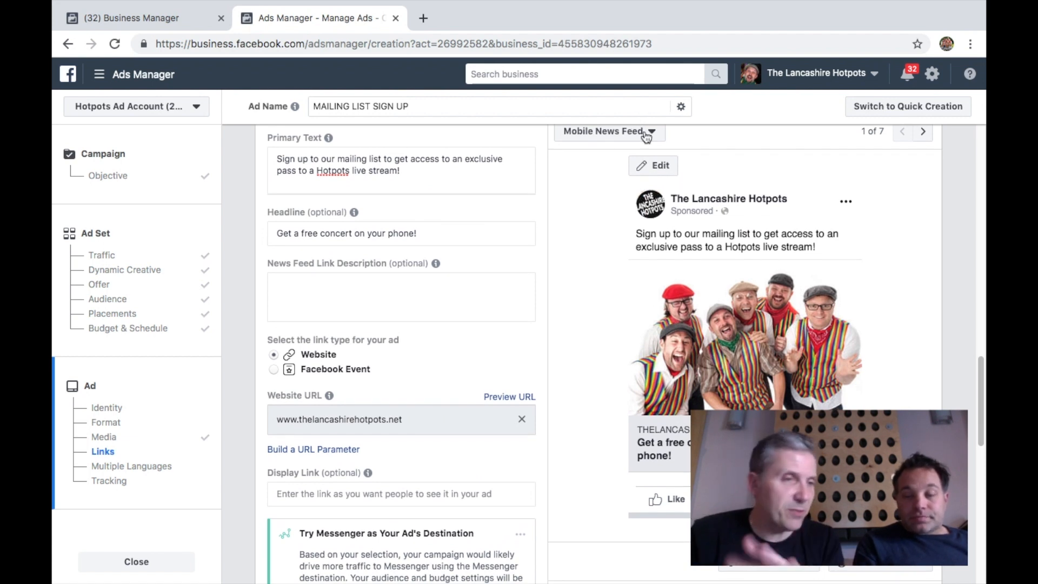
pyautogui.moveTo(982, 412); pyautogui.dragTo(982, 508)
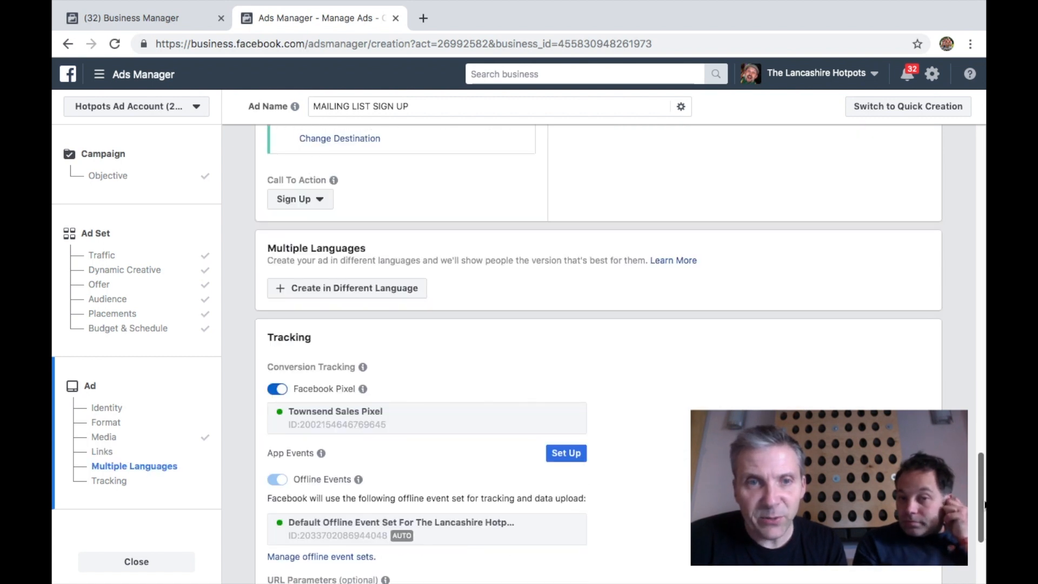
pyautogui.click(277, 389)
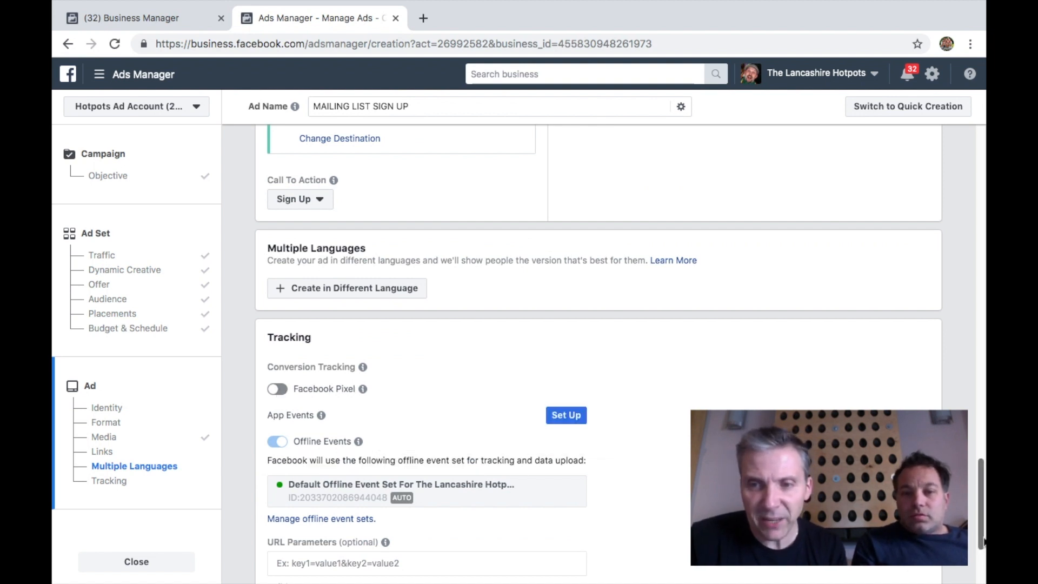
pyautogui.scroll(-3, 981, 542)
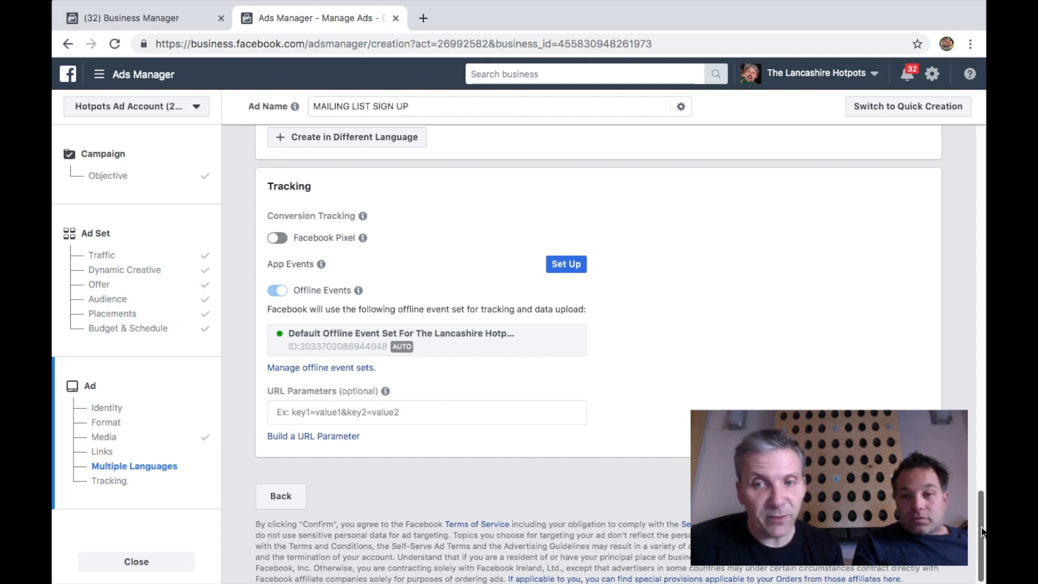
pyautogui.moveTo(981, 497); pyautogui.dragTo(970, 244)
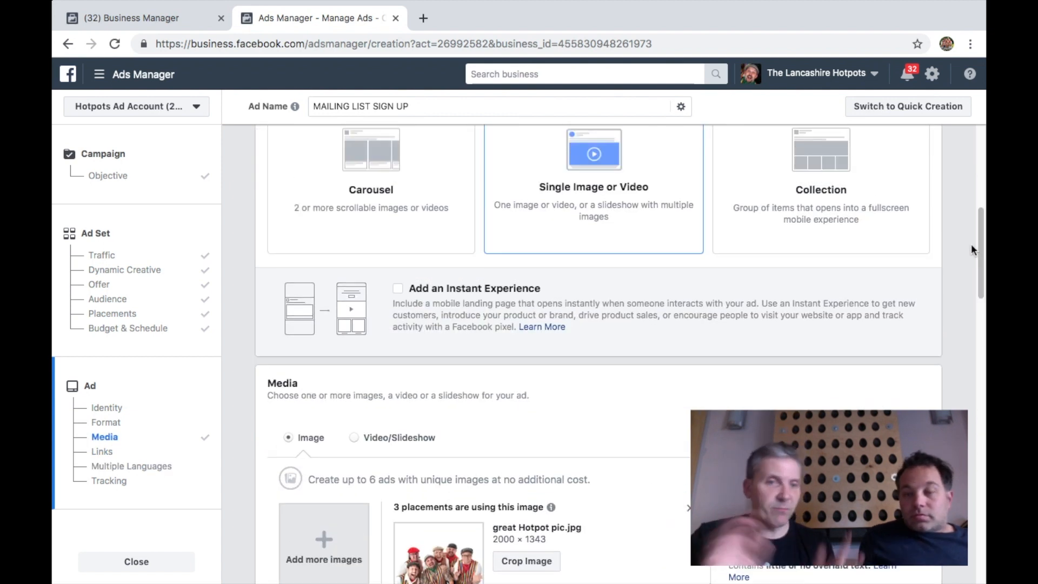